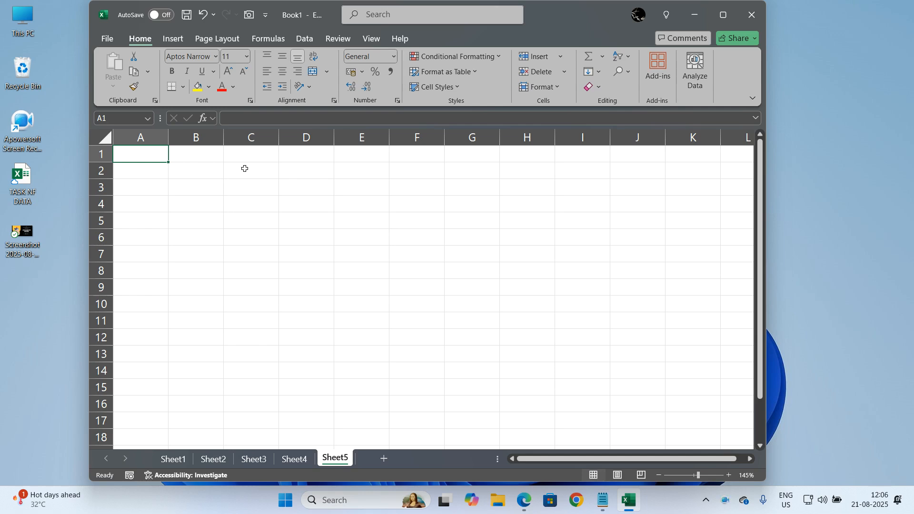
Step: Merge and center cells D1:H1 and enter the title "Automobile Company"
drag(280, 156, 516, 151)
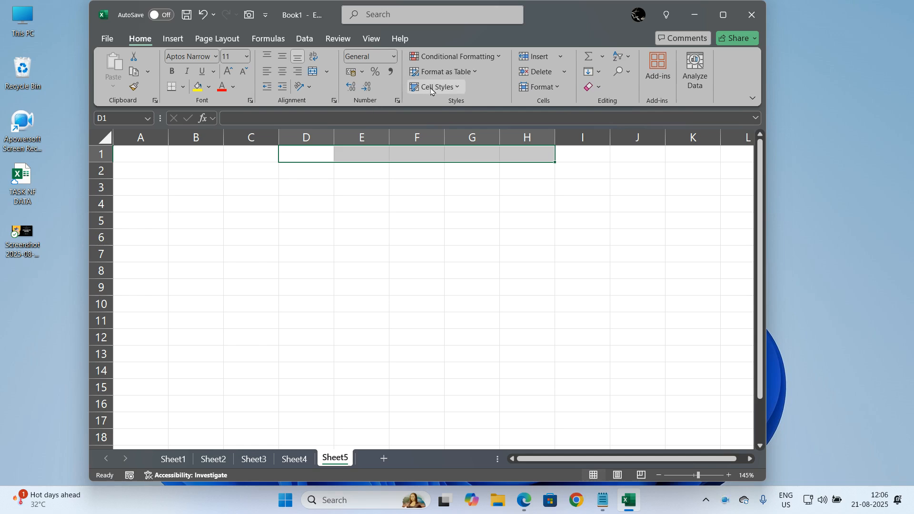
click(313, 71)
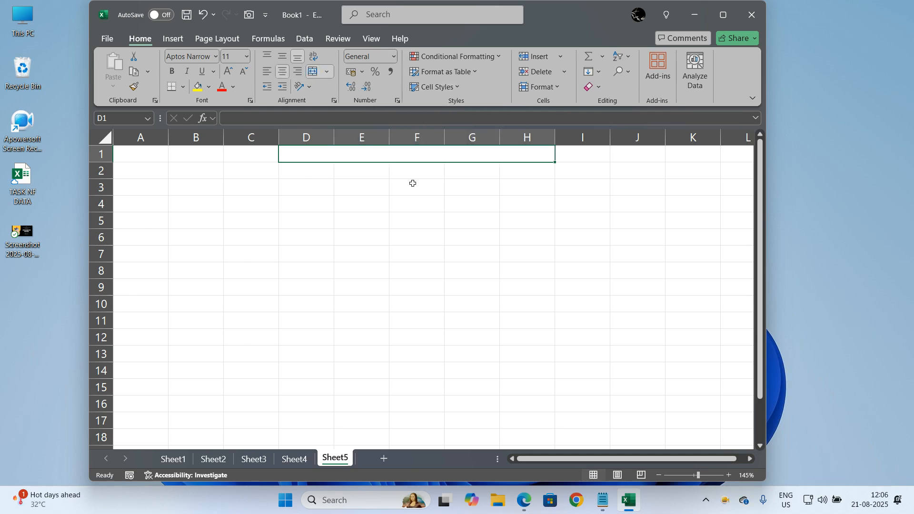
text(Automob)
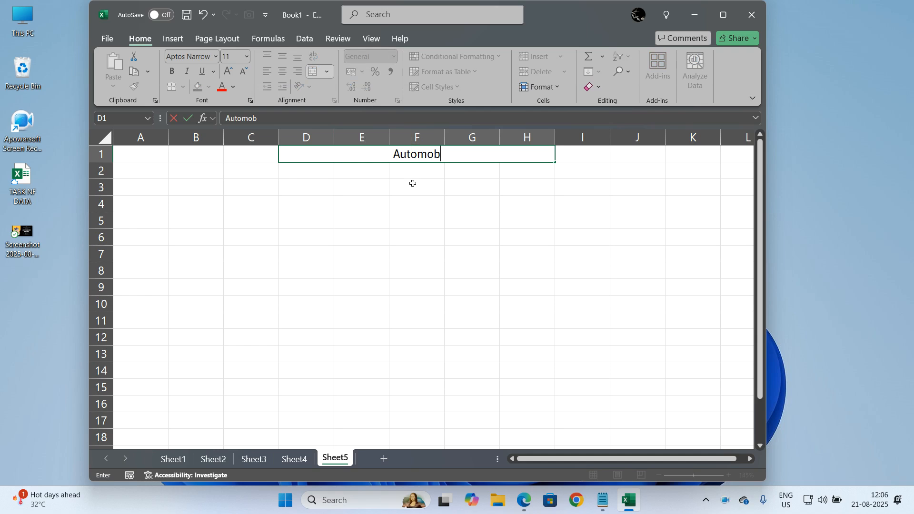
text(ile Company)
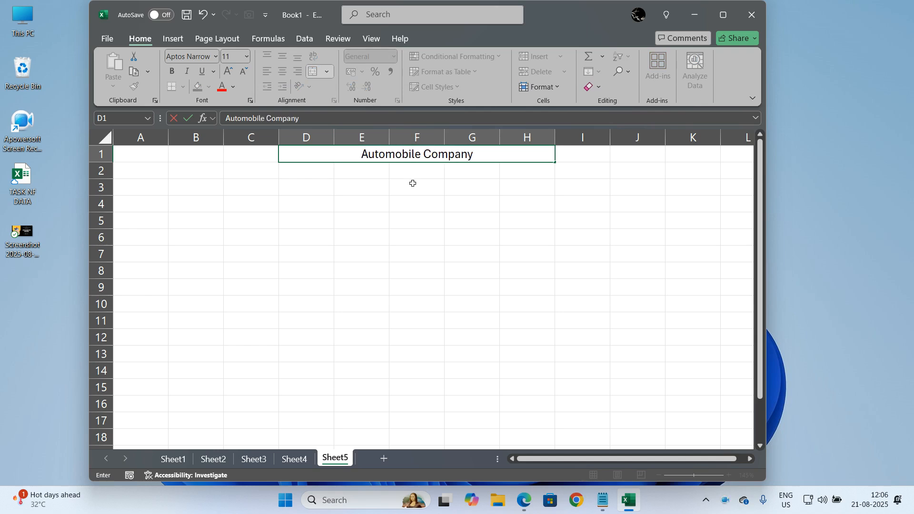
key(Return)
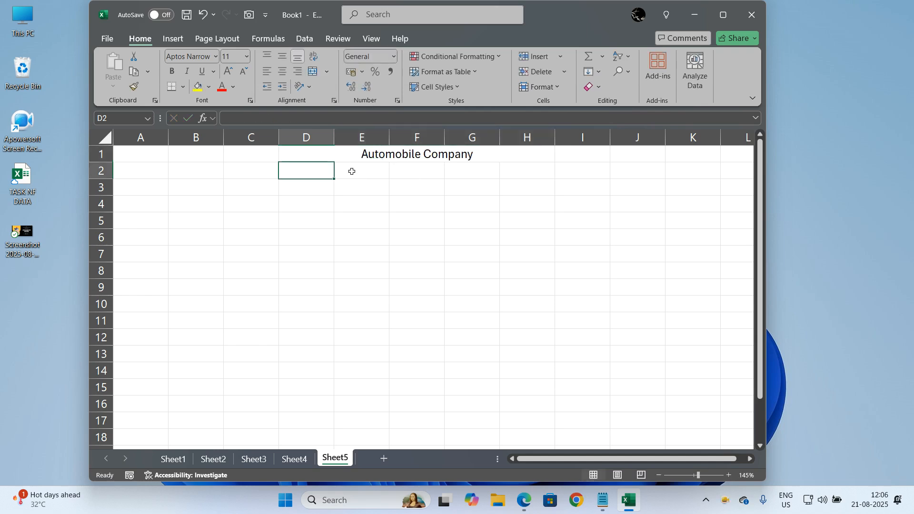
Step: Enter "Car" in cell A2 and "Baleno" in cell B2
click(159, 172)
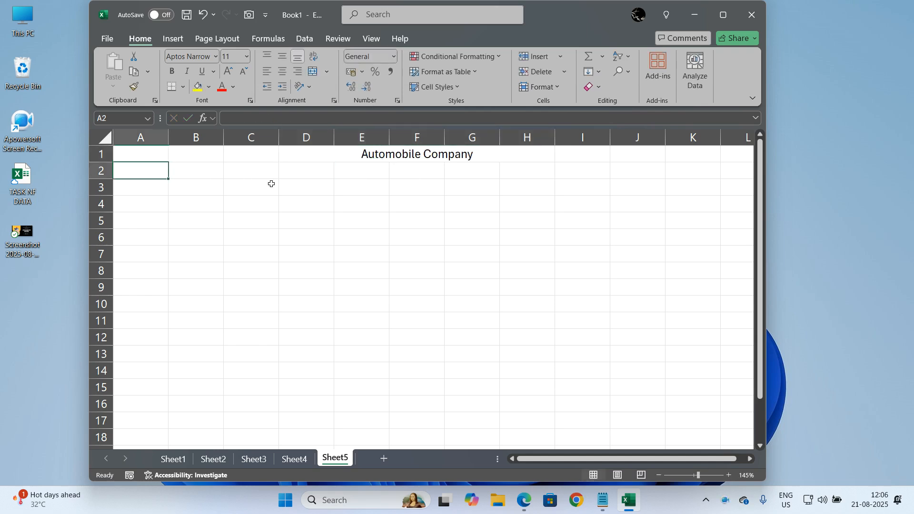
text(Car)
key(Tab)
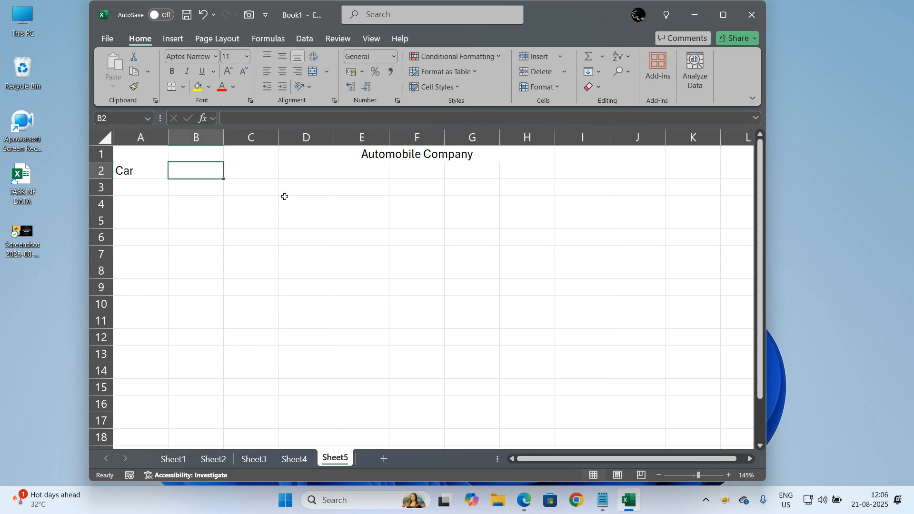
text(BAle)
key(BackSpace)
key(BackSpace)
key(BackSpace)
text(aleno)
key(Return)
key(Return)
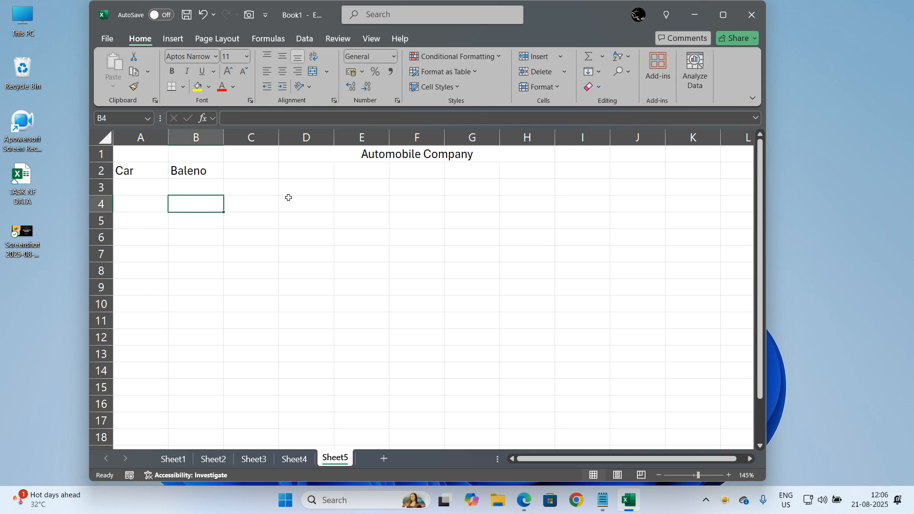
Step: Enter the heading "Mileage" in cell D3 and the value 80% in cell D4
click(250, 205)
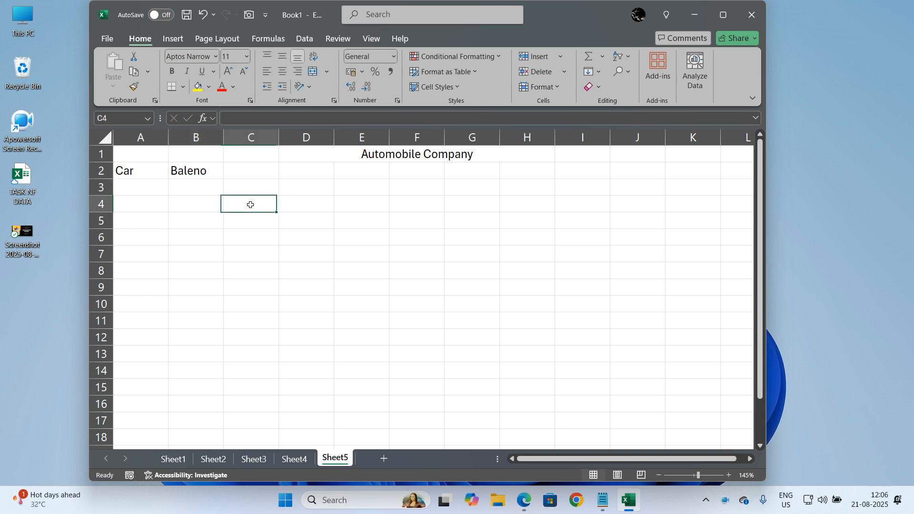
click(295, 190)
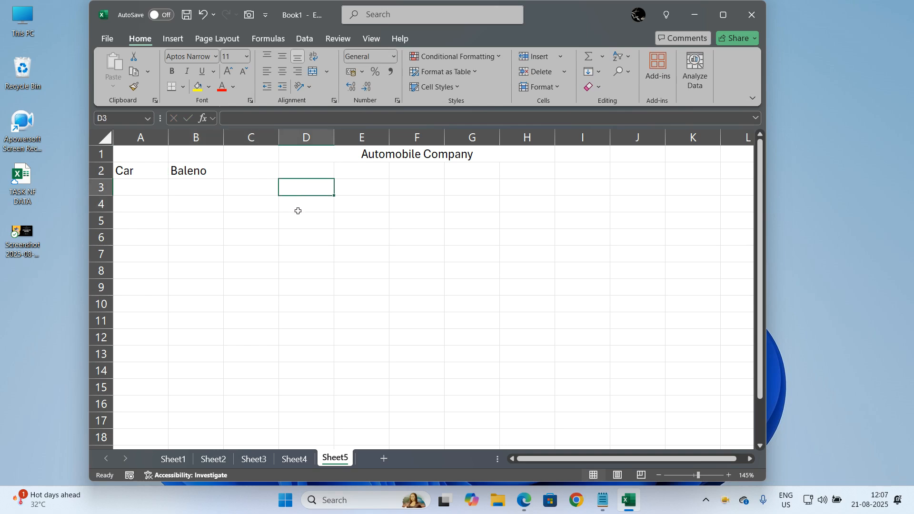
text(Mileage)
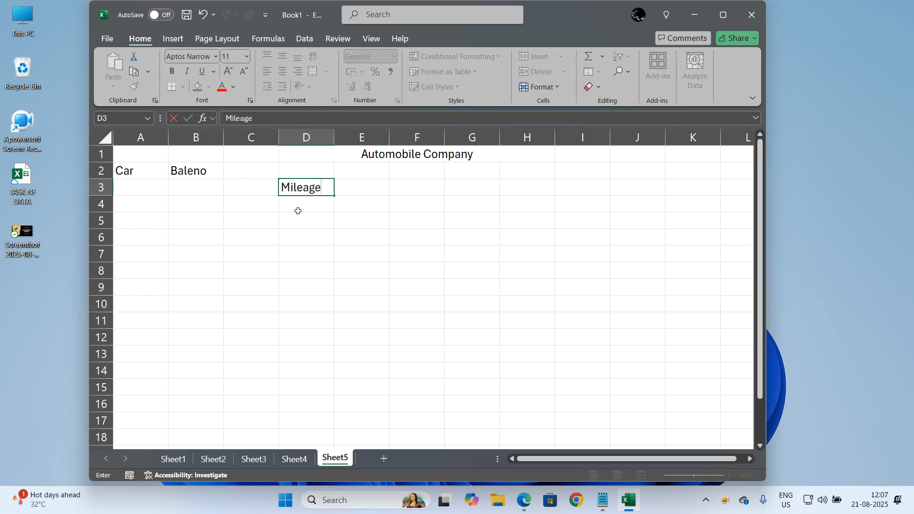
key(Return)
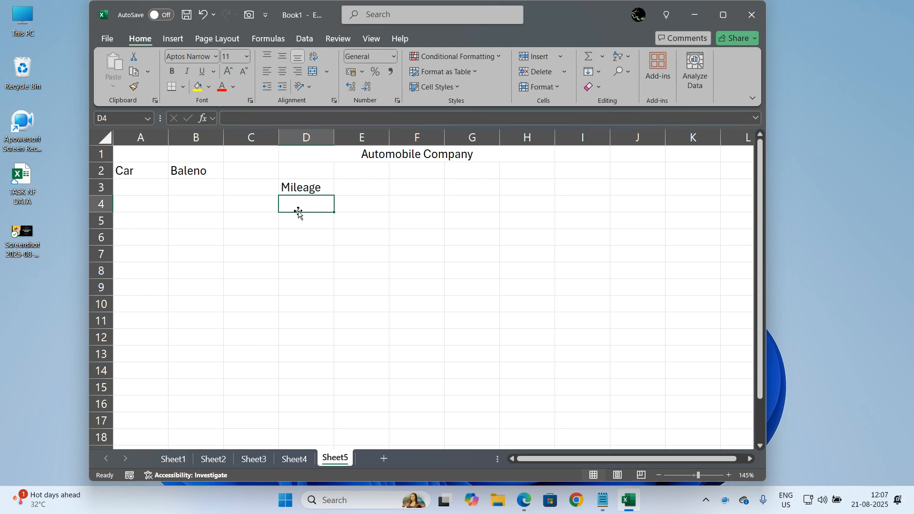
text(80%)
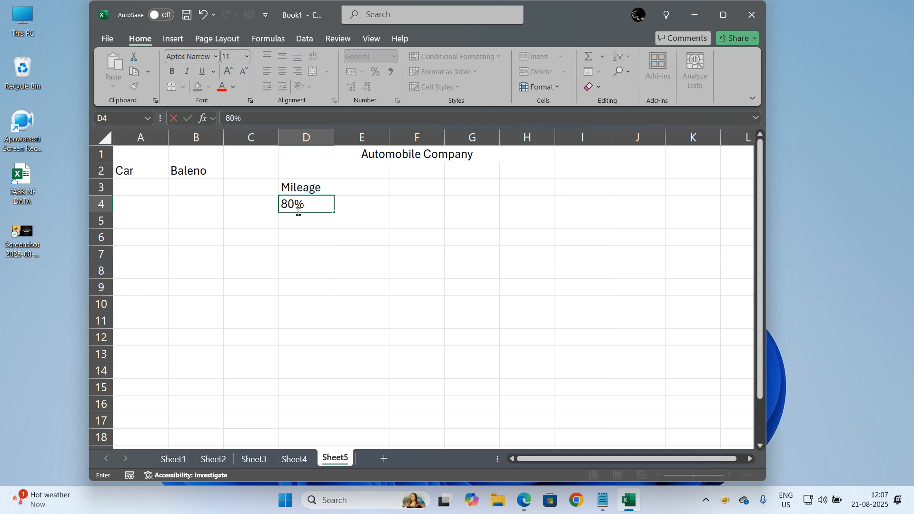
click(437, 265)
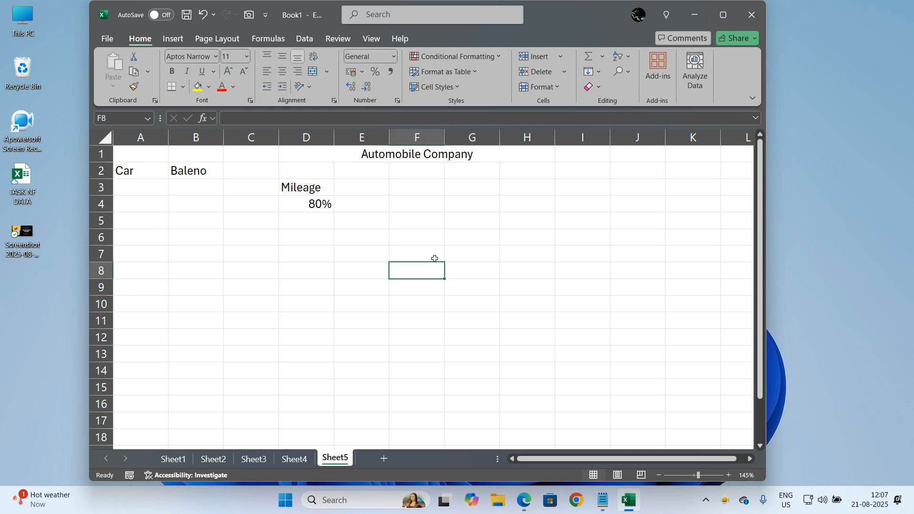
click(419, 191)
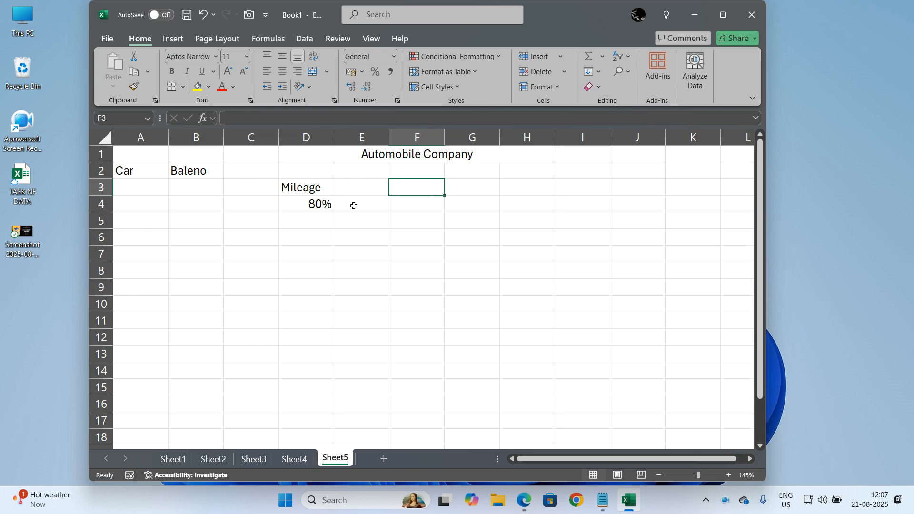
drag(316, 189, 314, 204)
click(313, 204)
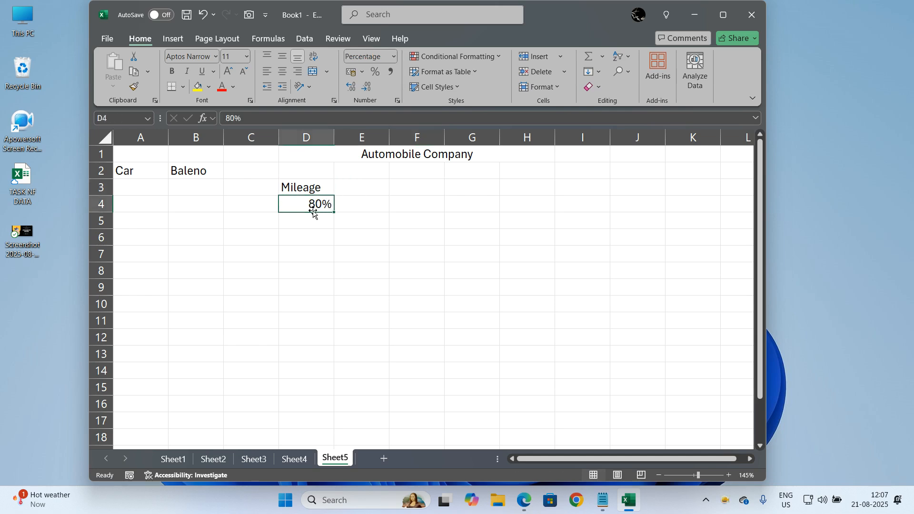
click(322, 241)
scroll(322, 243, down, 1)
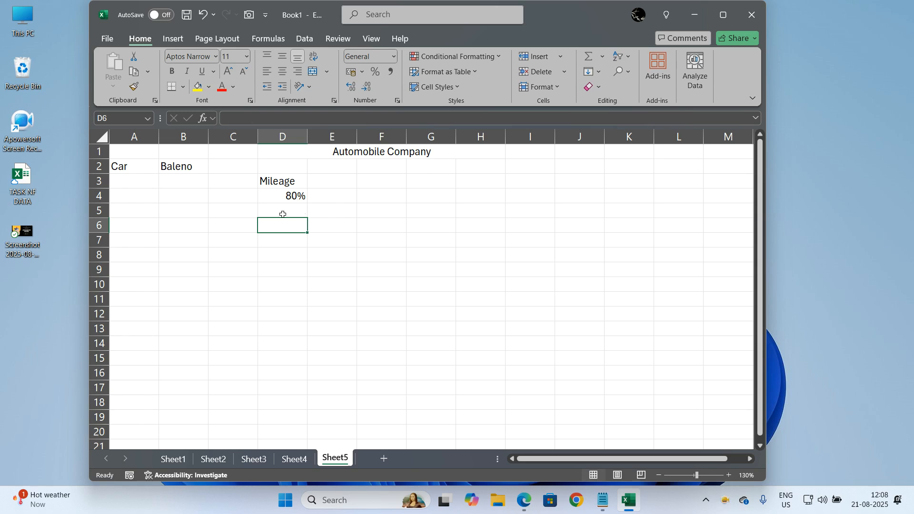
click(283, 213)
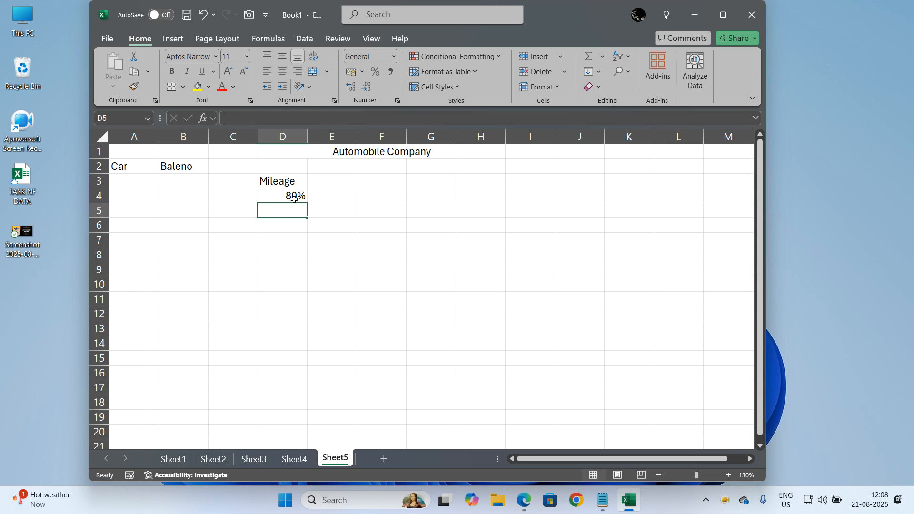
click(293, 196)
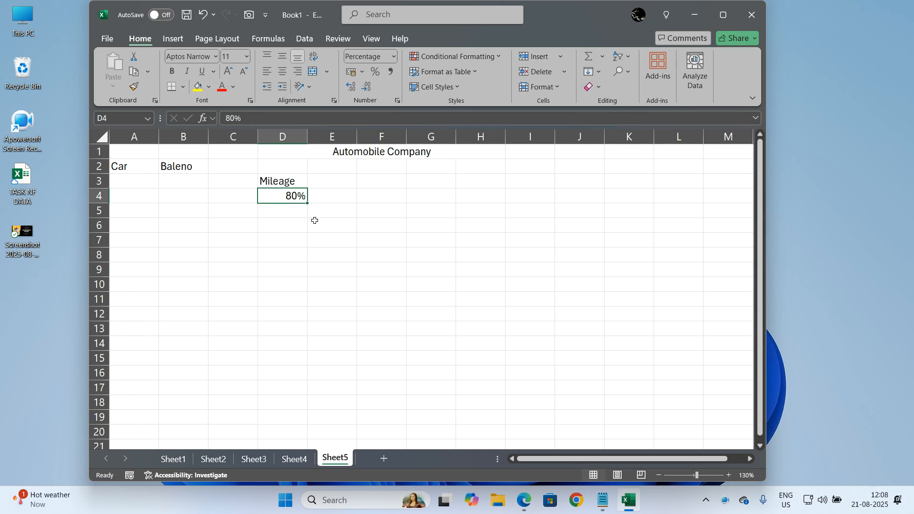
Step: Try to calculate the remaining percentage in cell D5 with the formula =100-D4
click(300, 214)
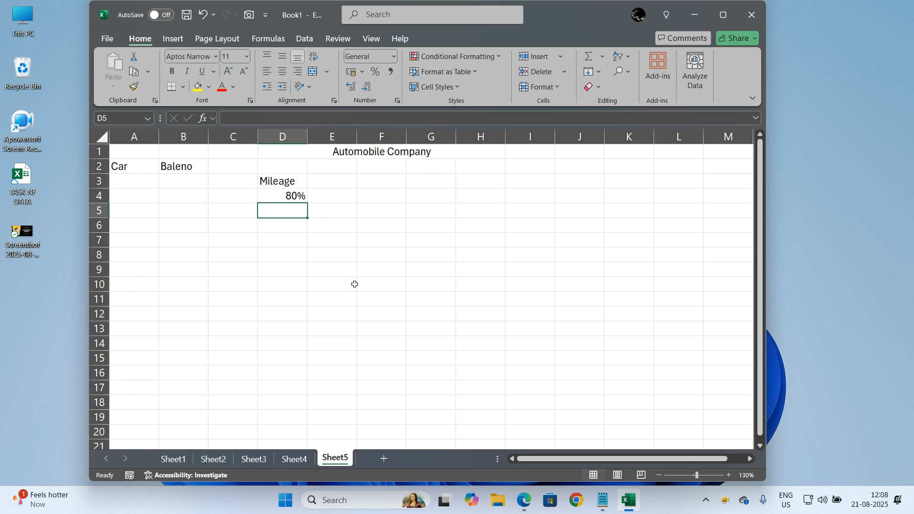
text(=)
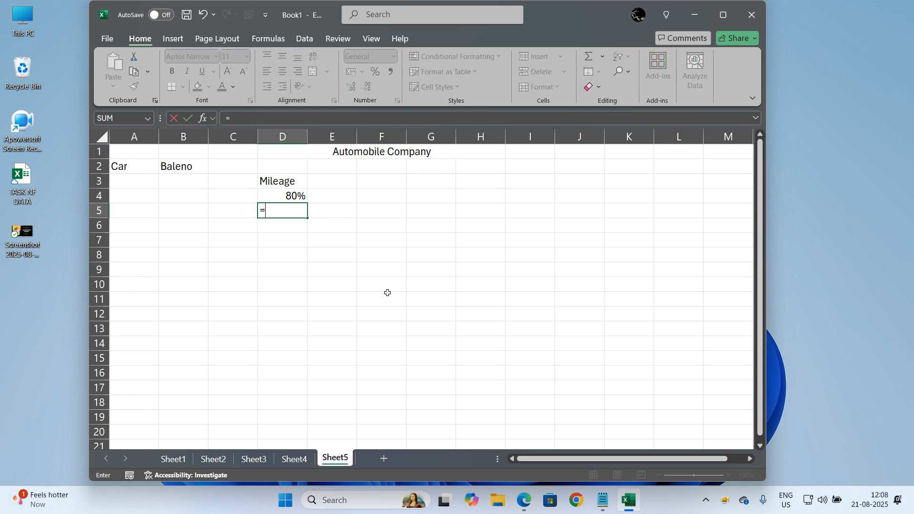
text(100-)
click(299, 197)
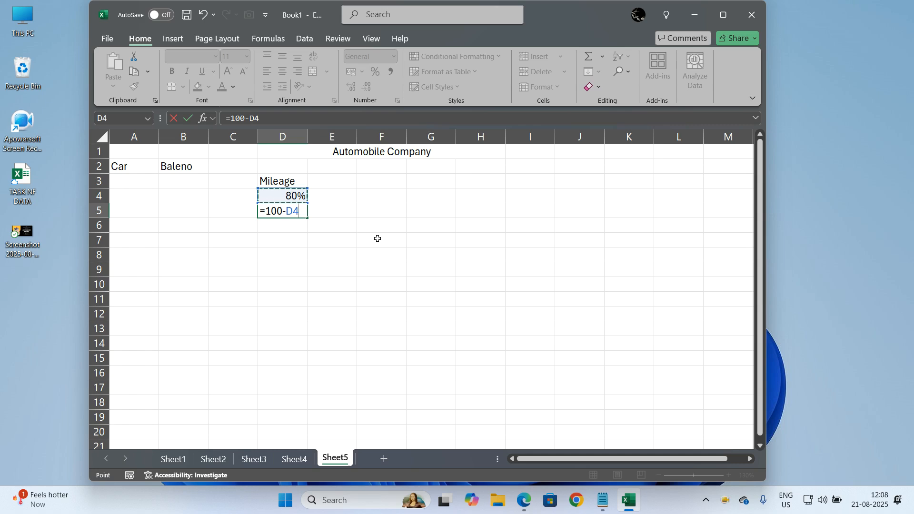
key(Return)
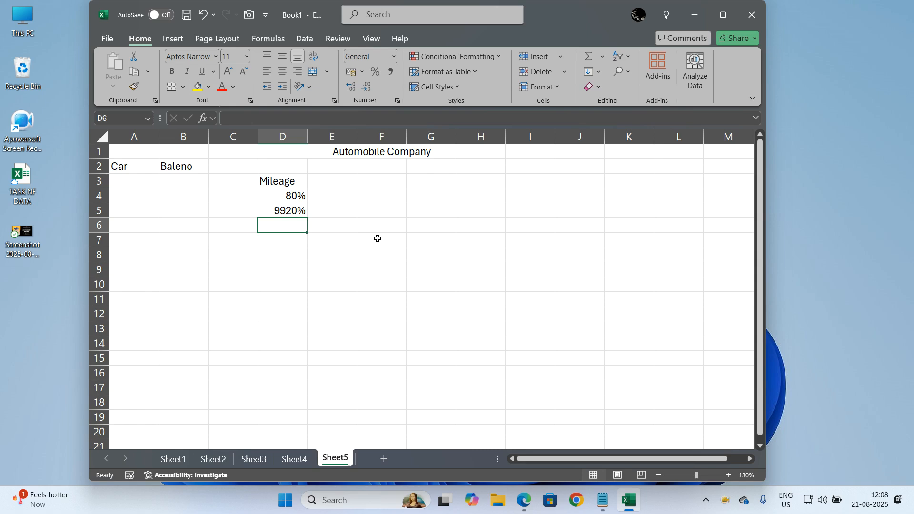
Step: Clear the formula from cell D5 and select the cell again
key(shift+Up)
key(Delete)
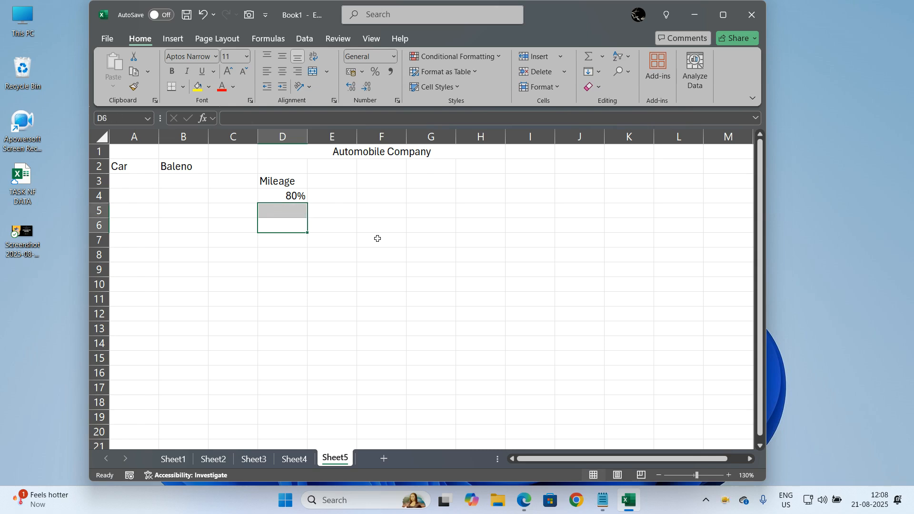
click(377, 239)
click(300, 212)
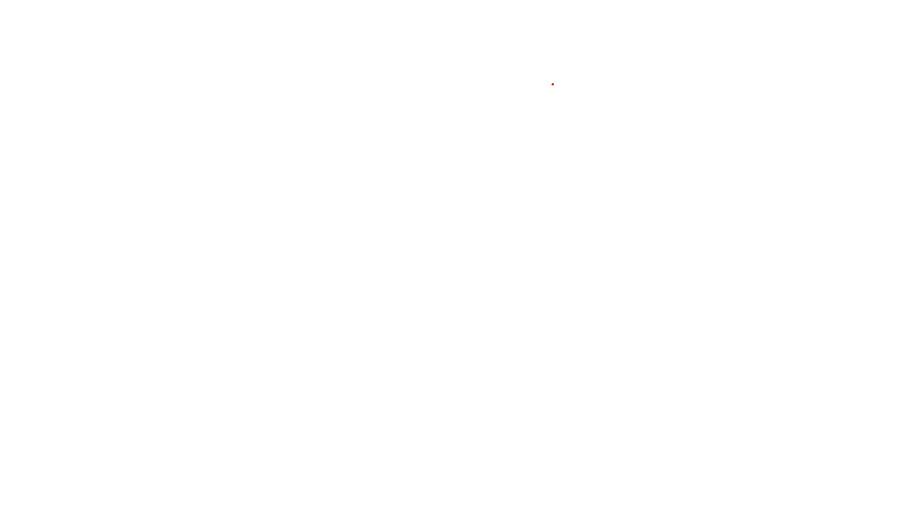
Step: Handwrite 80%, the fraction 80/100 and a circled .8 on the blank whiteboard
mouse_move(522, 62)
mouse_down()
mouse_move(520, 49)
mouse_move(525, 79)
mouse_move(537, 57)
mouse_move(551, 79)
mouse_move(548, 69)
mouse_move(576, 66)
mouse_move(571, 75)
mouse_up()
click(584, 68)
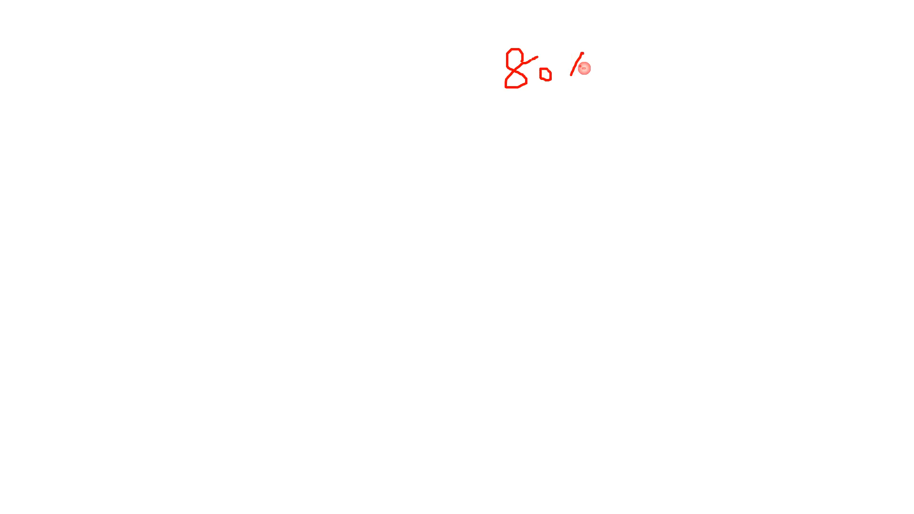
mouse_move(508, 159)
mouse_down()
mouse_move(487, 167)
mouse_move(532, 158)
mouse_up()
mouse_move(475, 199)
mouse_down()
mouse_move(547, 190)
mouse_move(509, 236)
mouse_up()
drag(531, 214, 537, 220)
drag(551, 225, 550, 213)
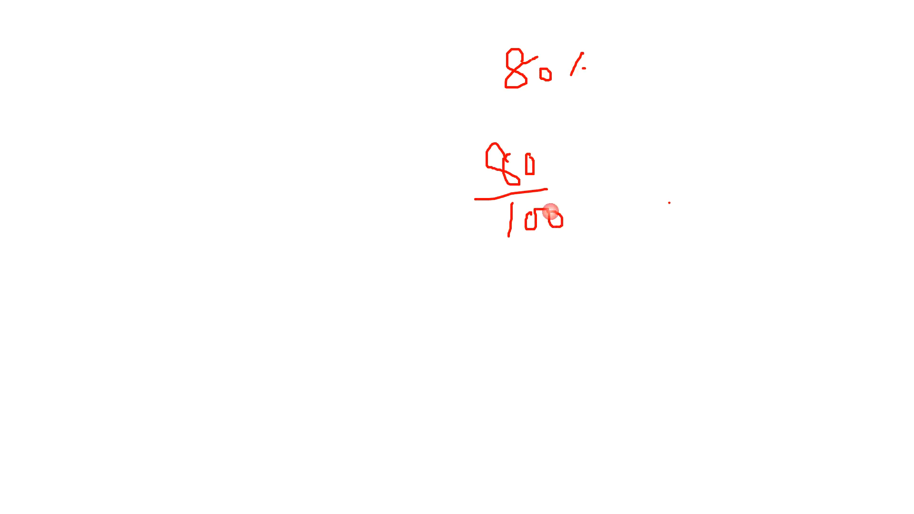
mouse_move(721, 170)
mouse_down()
mouse_move(723, 181)
mouse_move(716, 131)
mouse_move(758, 224)
mouse_move(712, 131)
mouse_up()
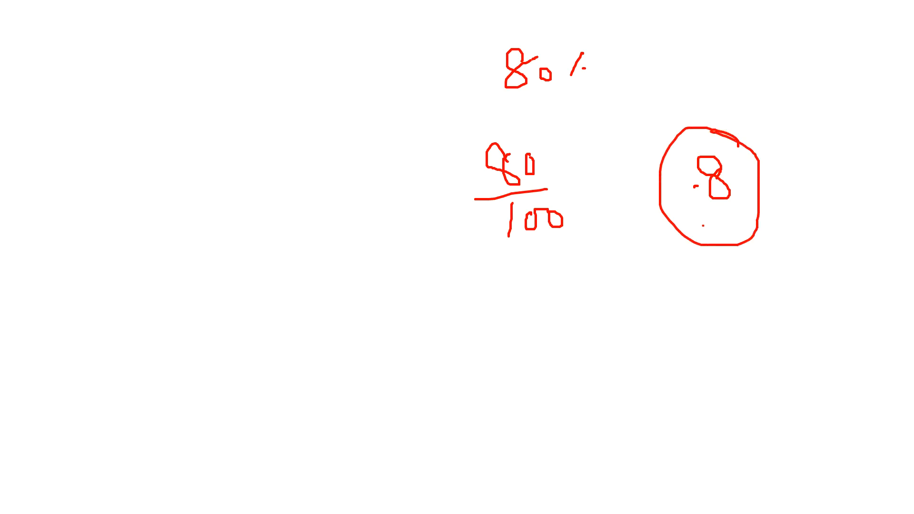
Step: Handwrite the subtraction 1 - .8 on the whiteboard, with a circled .2 beneath it
mouse_move(575, 302)
mouse_down()
mouse_move(581, 360)
mouse_move(732, 308)
mouse_up()
click(694, 336)
click(730, 398)
drag(740, 379, 773, 387)
mouse_move(773, 350)
mouse_down()
mouse_move(715, 339)
mouse_move(798, 367)
mouse_move(772, 345)
mouse_up()
Step: Draw a curve from the circled .2 toward a handwritten 20% and underline the 20% twice
mouse_move(666, 381)
mouse_down()
mouse_move(404, 416)
mouse_move(216, 248)
mouse_up()
mouse_move(136, 115)
mouse_down()
mouse_move(197, 159)
mouse_move(213, 128)
mouse_move(217, 143)
mouse_up()
drag(259, 120, 235, 160)
click(254, 163)
drag(232, 140, 226, 138)
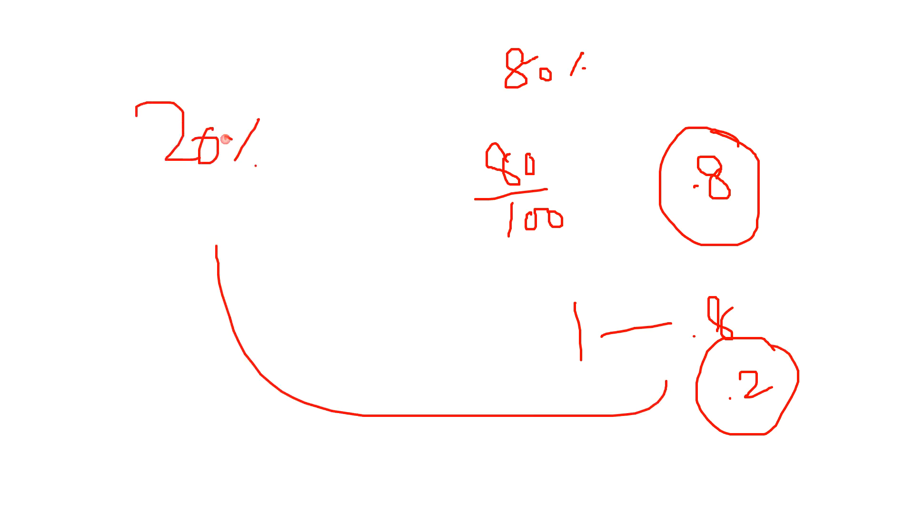
drag(206, 221, 285, 194)
drag(200, 242, 323, 204)
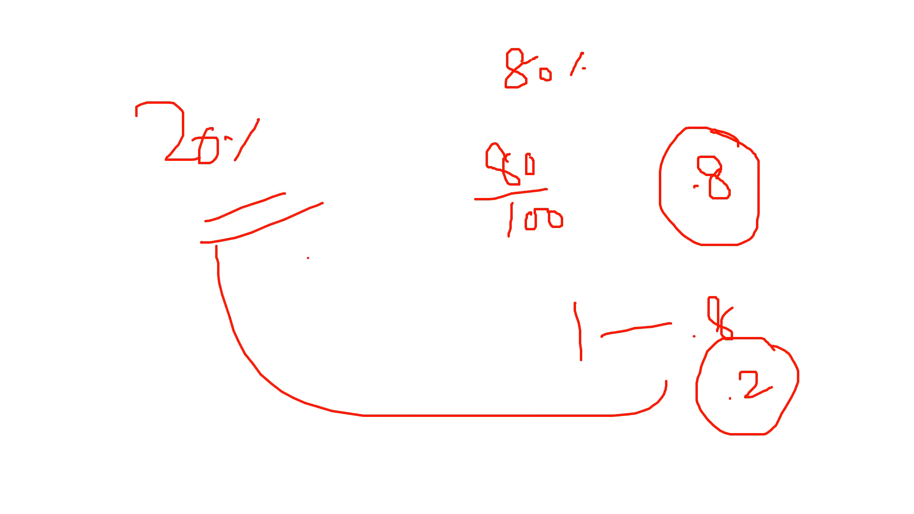
Step: Handwrite 100%, the fraction 100/100 and a circled 1, and close the whiteboard
mouse_move(312, 285)
mouse_down()
mouse_move(312, 319)
mouse_move(334, 292)
mouse_move(352, 305)
mouse_move(352, 285)
mouse_move(379, 313)
mouse_up()
click(378, 292)
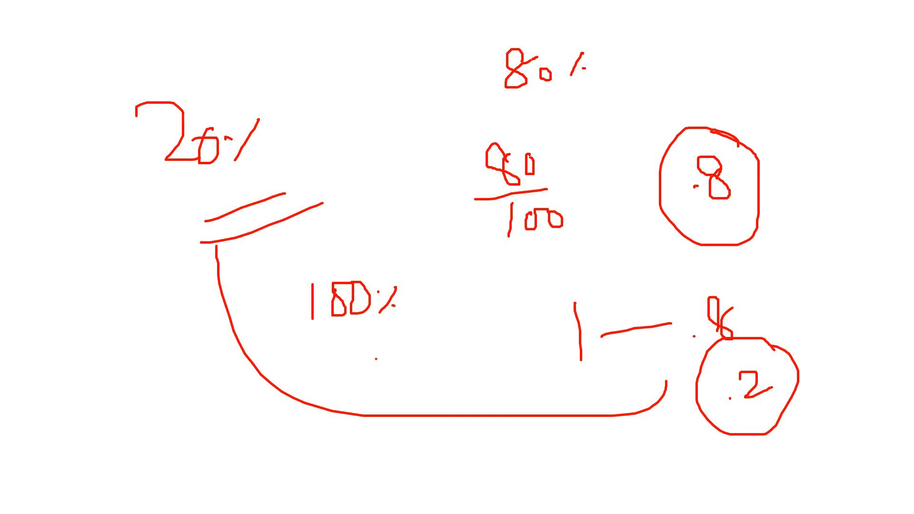
mouse_move(400, 354)
mouse_down()
mouse_move(410, 377)
mouse_move(375, 410)
mouse_move(405, 404)
mouse_up()
mouse_move(421, 295)
mouse_down()
mouse_move(439, 340)
mouse_move(401, 338)
mouse_up()
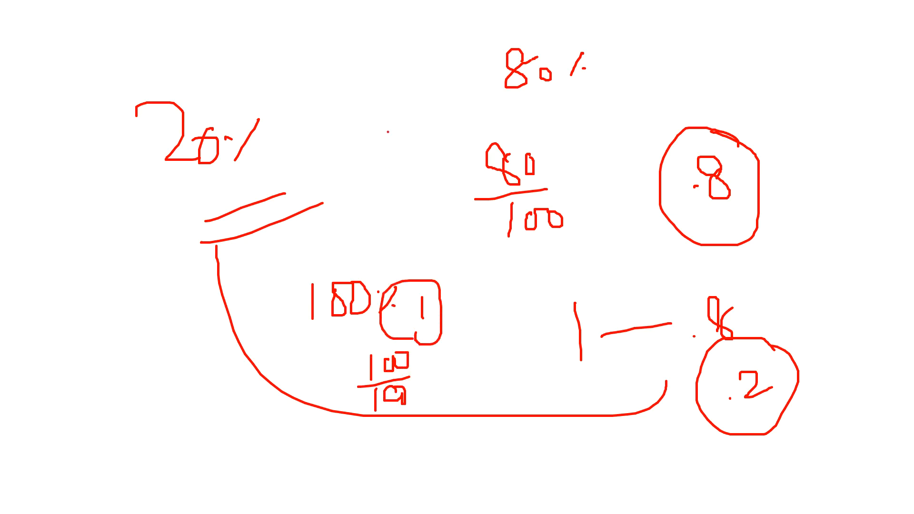
key(Escape)
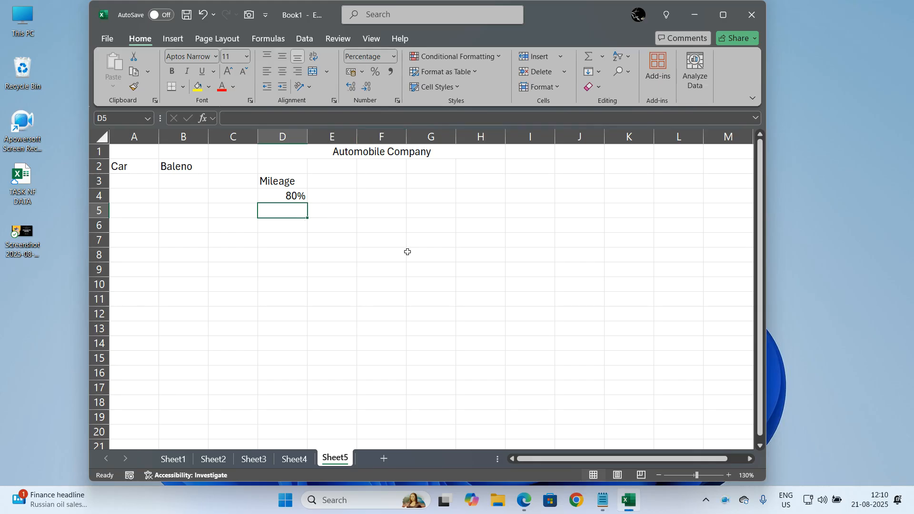
text(1-%)
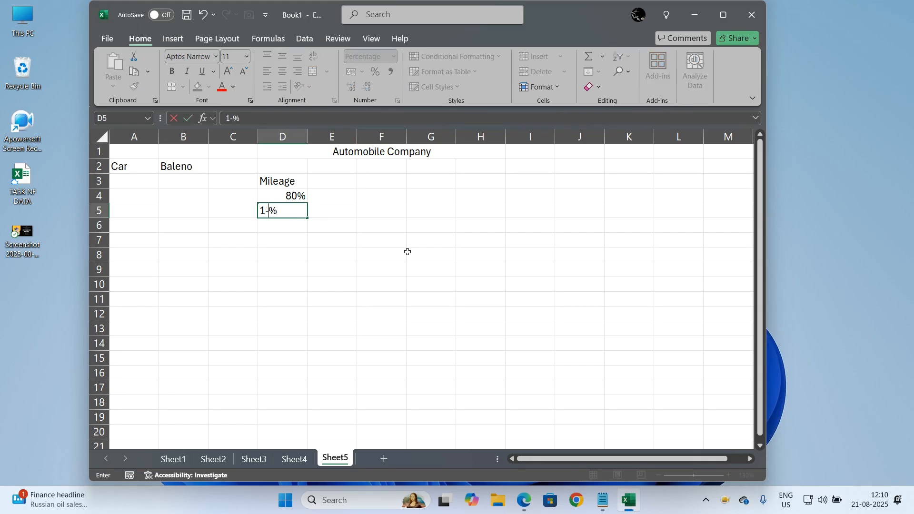
key(Up)
key(Down)
Step: Enter the formula =1-D4 in cell D5 to calculate the remaining mileage percentage
text(=)
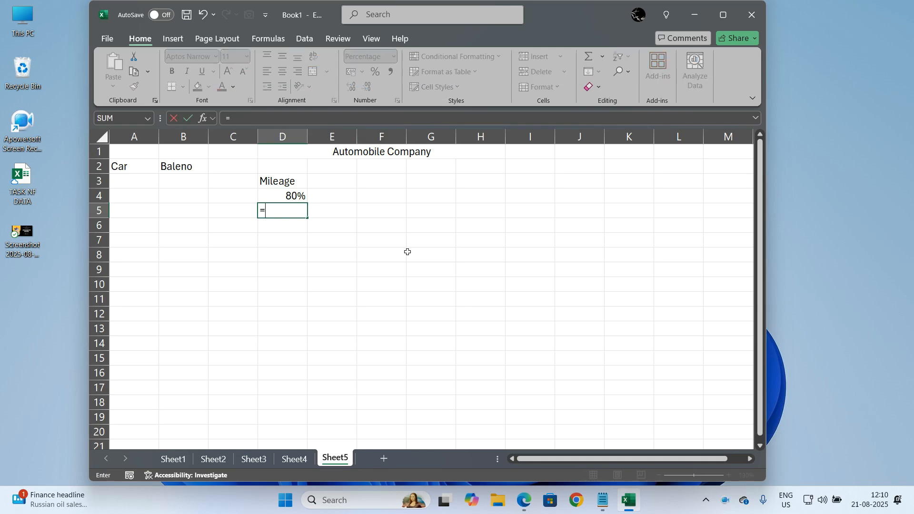
text(1-D4)
key(Return)
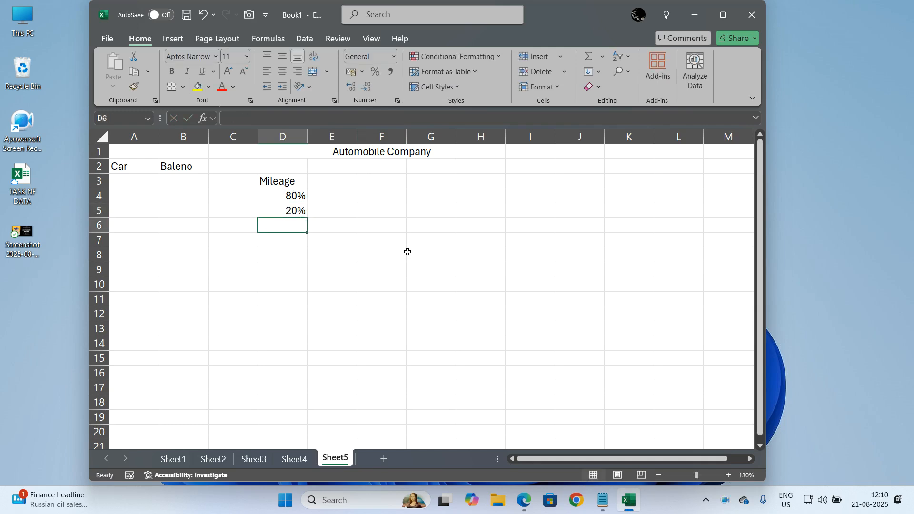
click(421, 260)
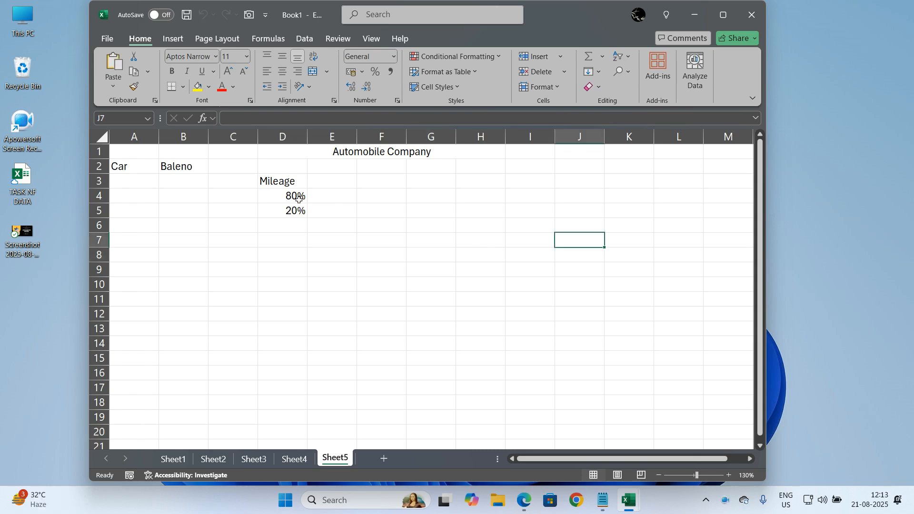
Step: Insert a 2-D pie chart from the percentages in D4:D5 and place it beside the data, starting around row 3
drag(299, 199, 276, 206)
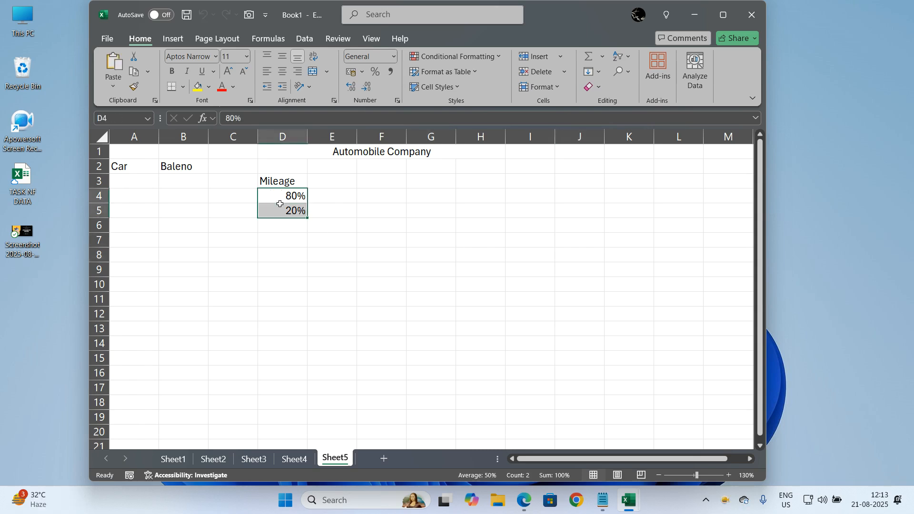
click(173, 39)
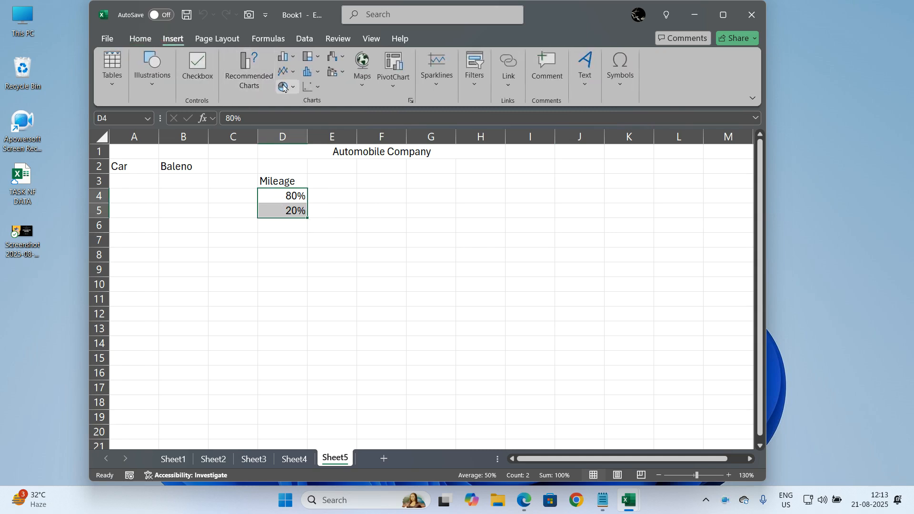
click(296, 88)
click(294, 128)
drag(565, 211, 641, 204)
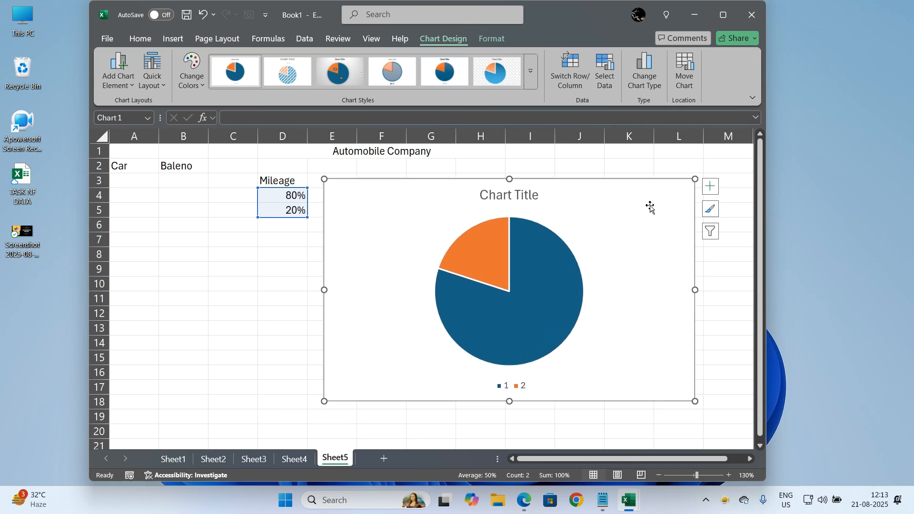
Step: Remove the chart title and the legend from the pie chart
click(712, 188)
click(737, 203)
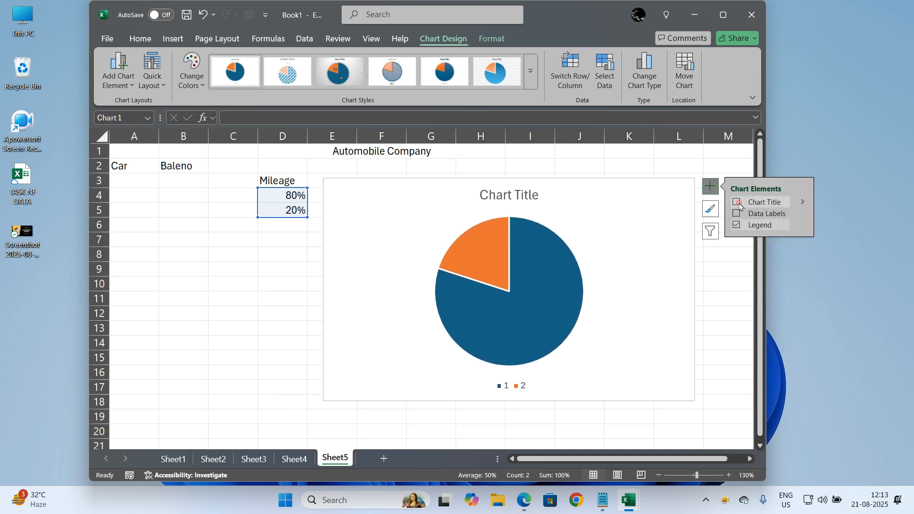
click(741, 226)
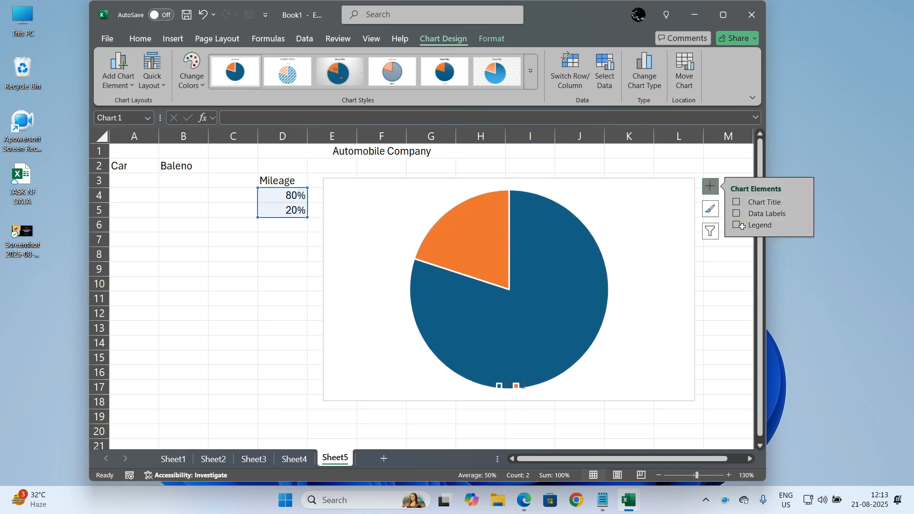
click(726, 273)
click(245, 310)
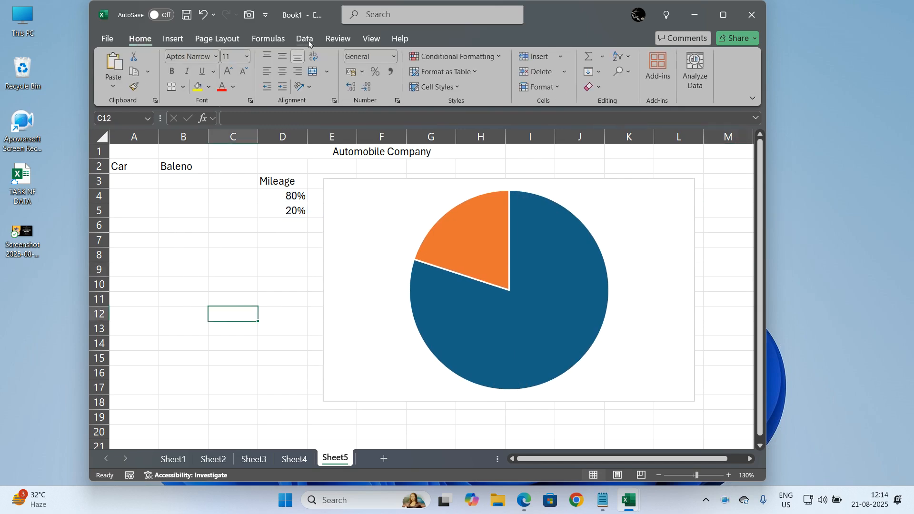
Step: Hide the worksheet gridlines on Sheet5
click(371, 39)
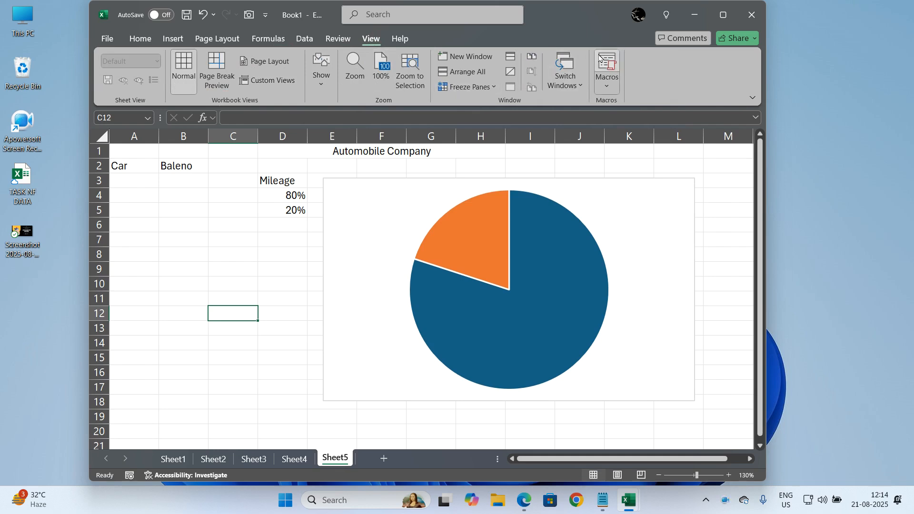
click(723, 16)
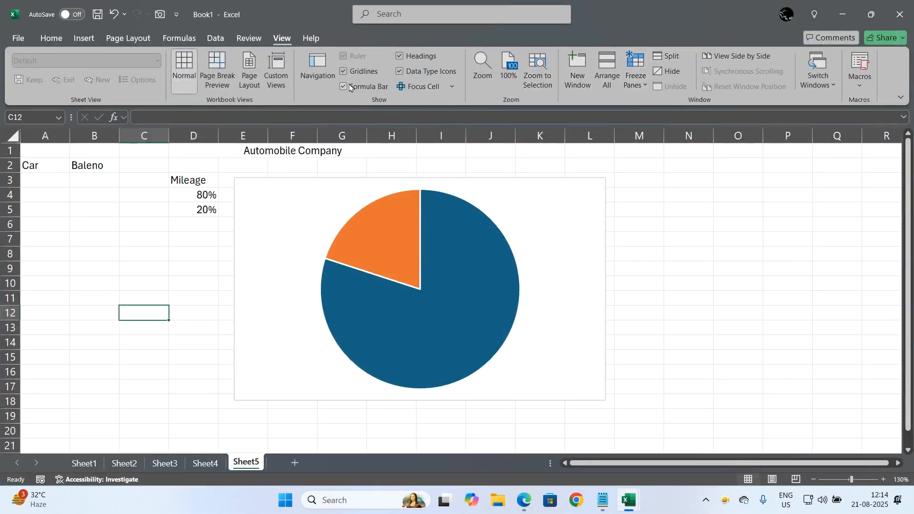
click(872, 14)
click(723, 195)
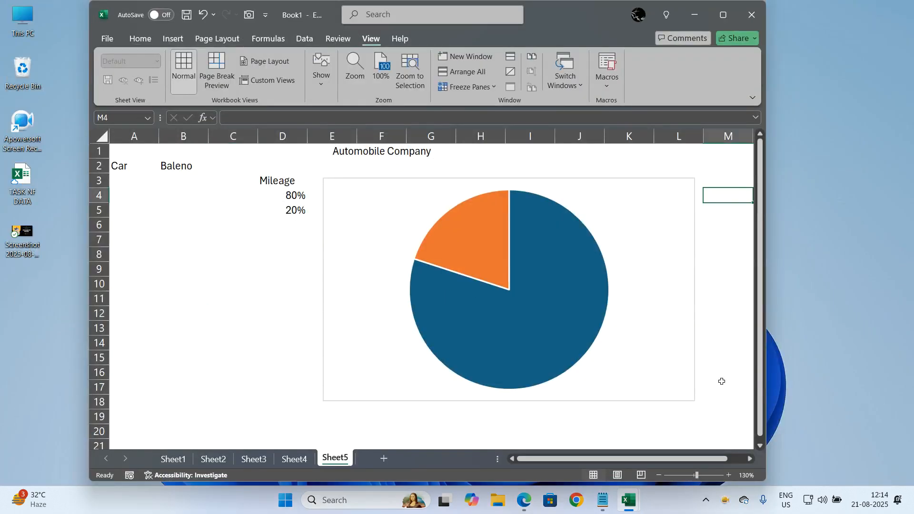
Step: Set the outline of the pie chart's chart area to No Outline
click(679, 181)
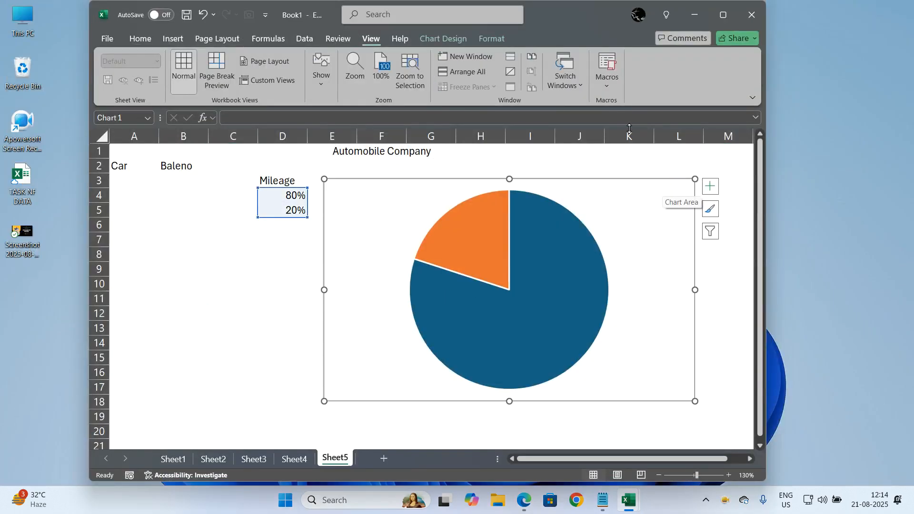
click(492, 38)
click(435, 71)
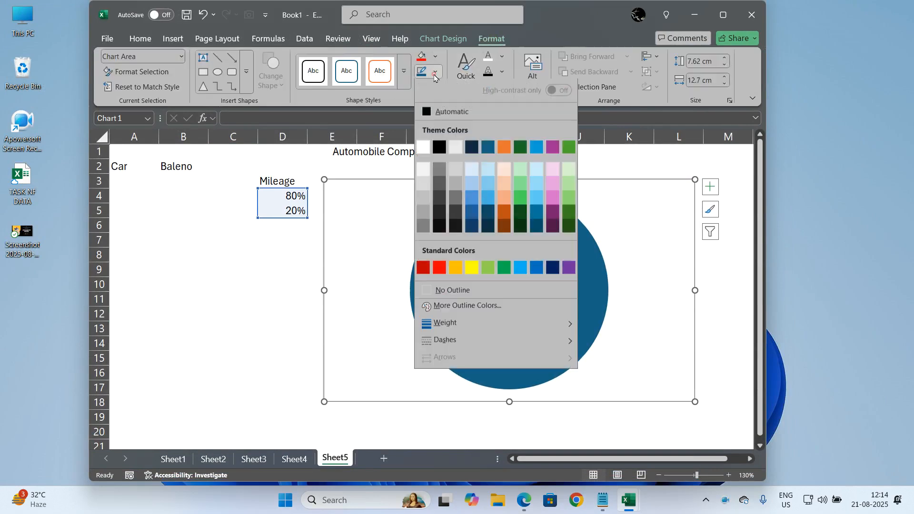
click(443, 292)
click(186, 328)
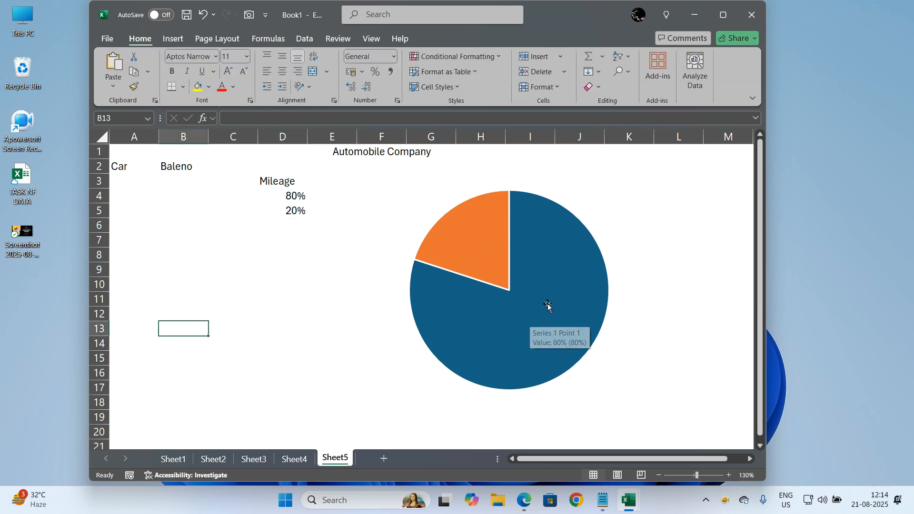
Step: Fill the 80% slice with red, set the 20% slice to No Fill, and close the formatting pane
click(553, 262)
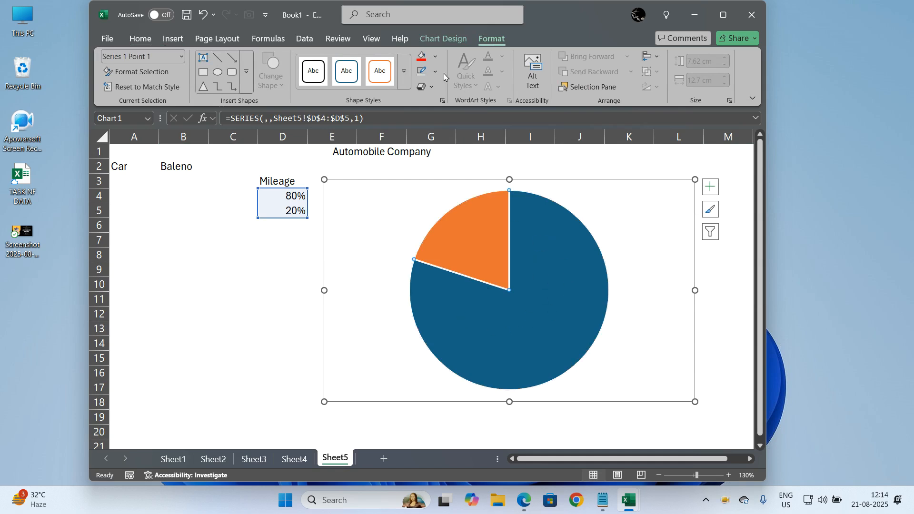
click(421, 56)
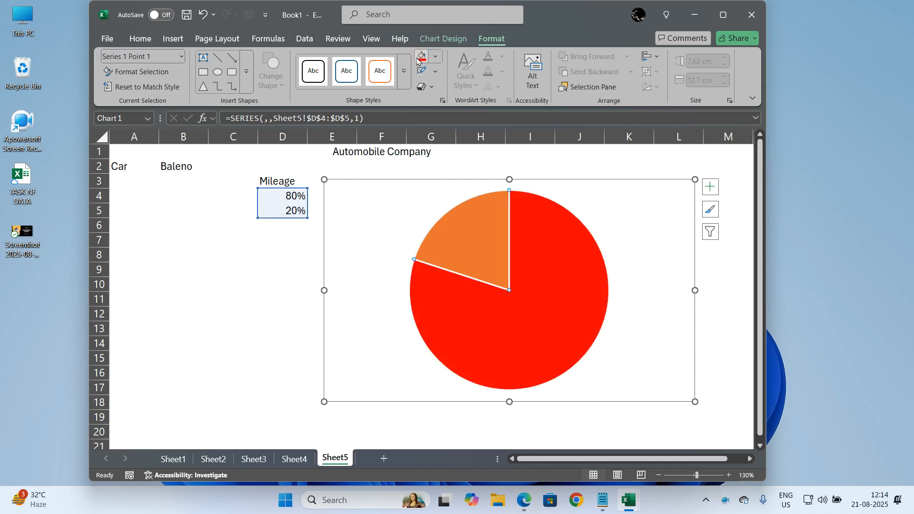
double_click(498, 234)
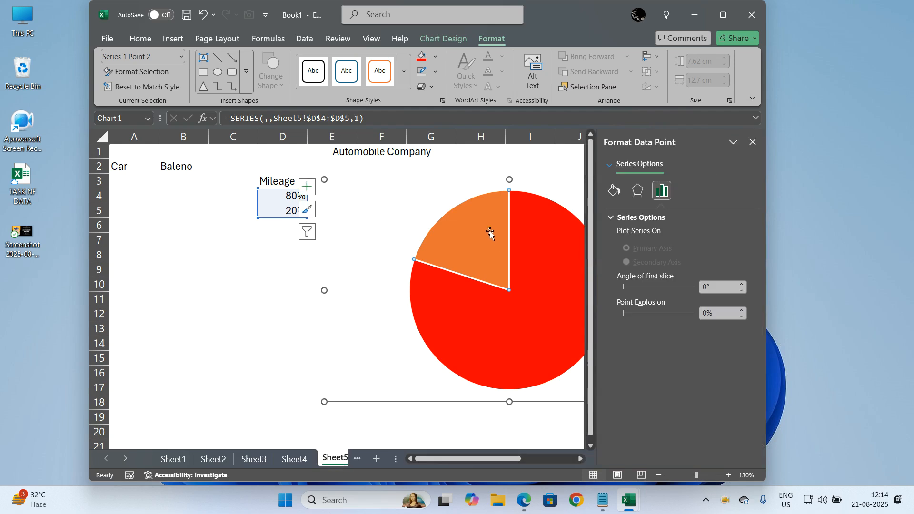
click(435, 56)
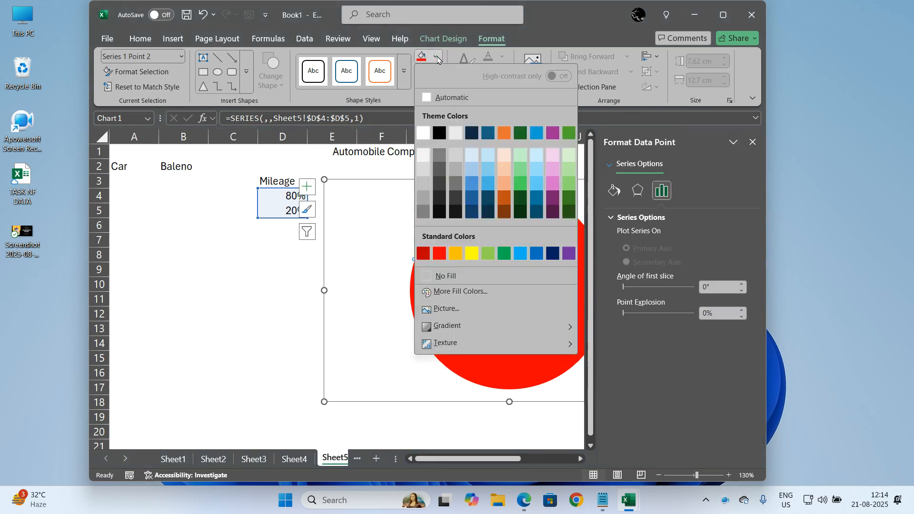
click(451, 277)
click(253, 314)
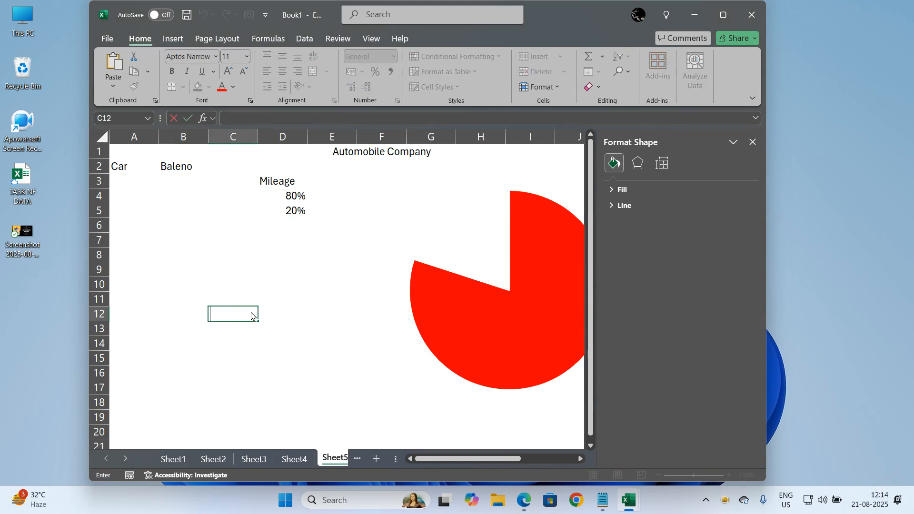
click(753, 142)
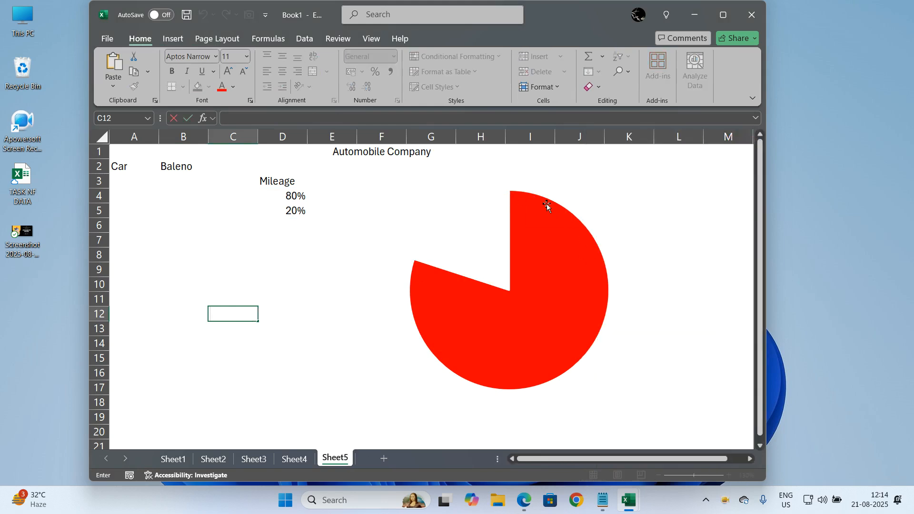
Step: Give the whole pie series a red outline with a weight of 3 pt
click(576, 237)
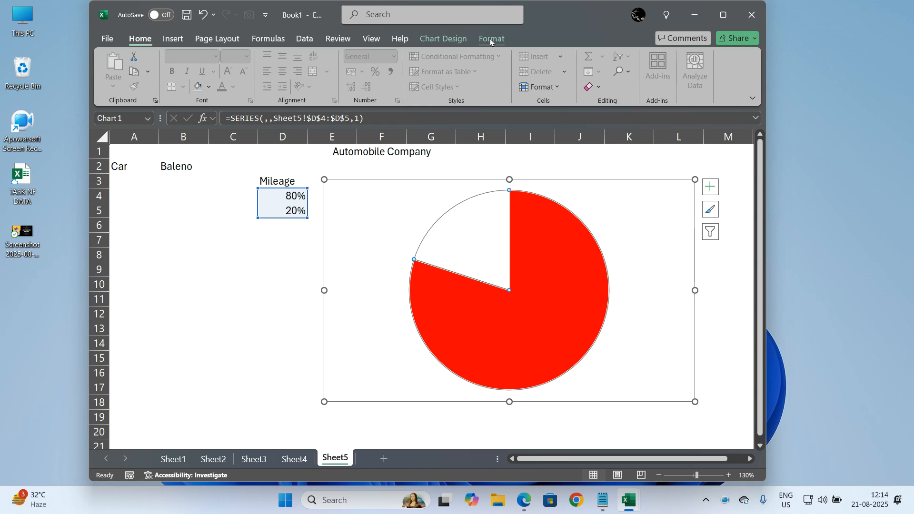
click(492, 39)
click(437, 73)
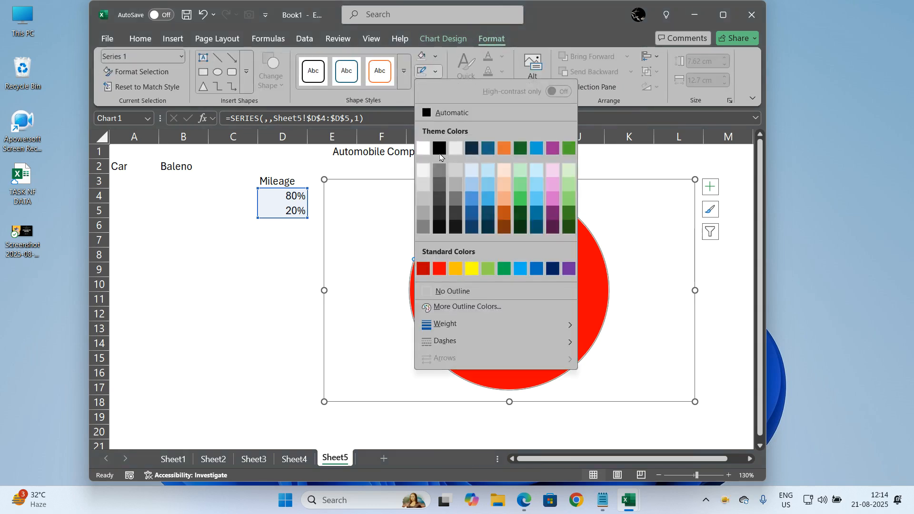
click(435, 267)
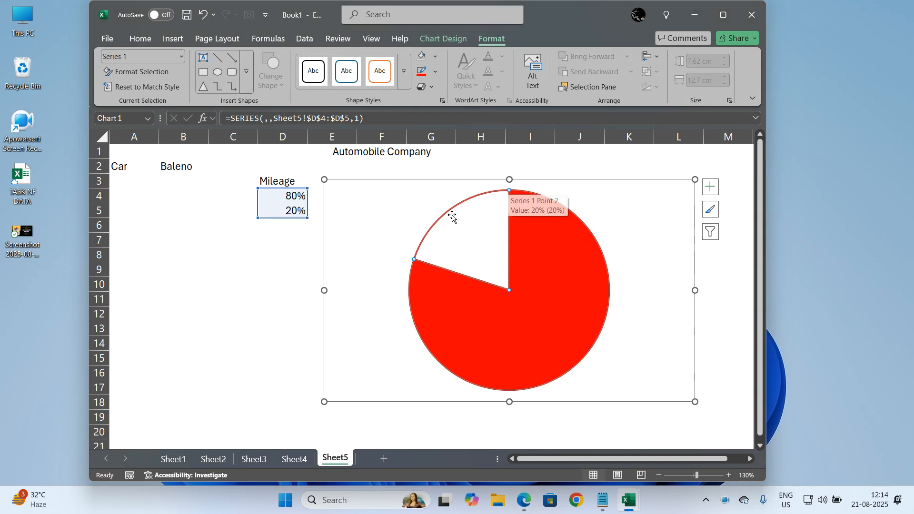
click(434, 76)
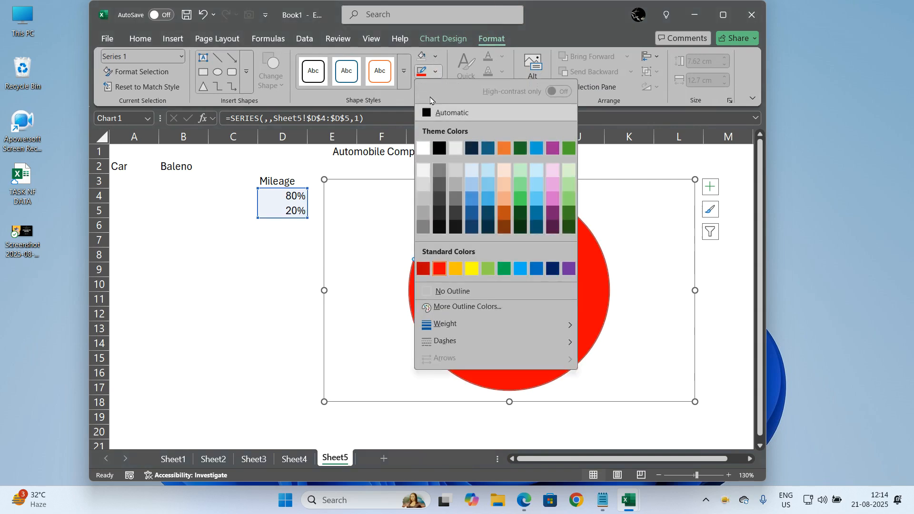
mouse_move(474, 328)
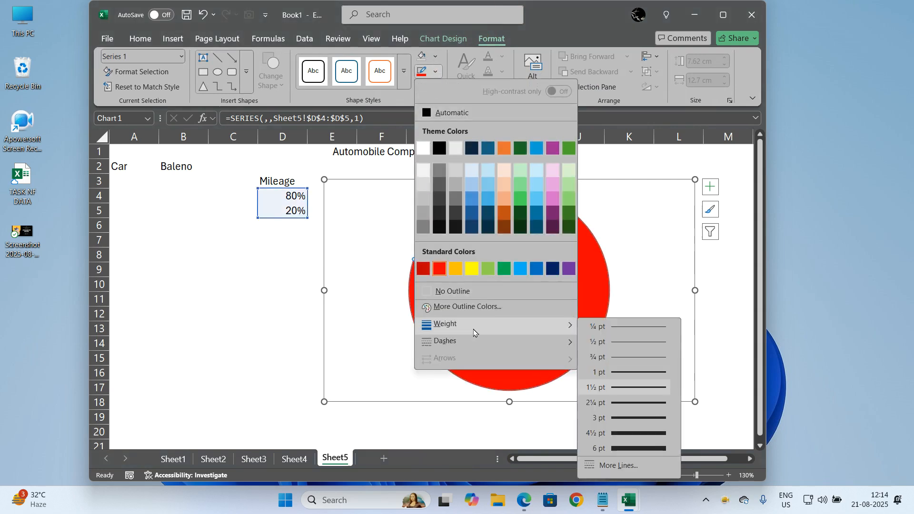
click(614, 418)
click(629, 417)
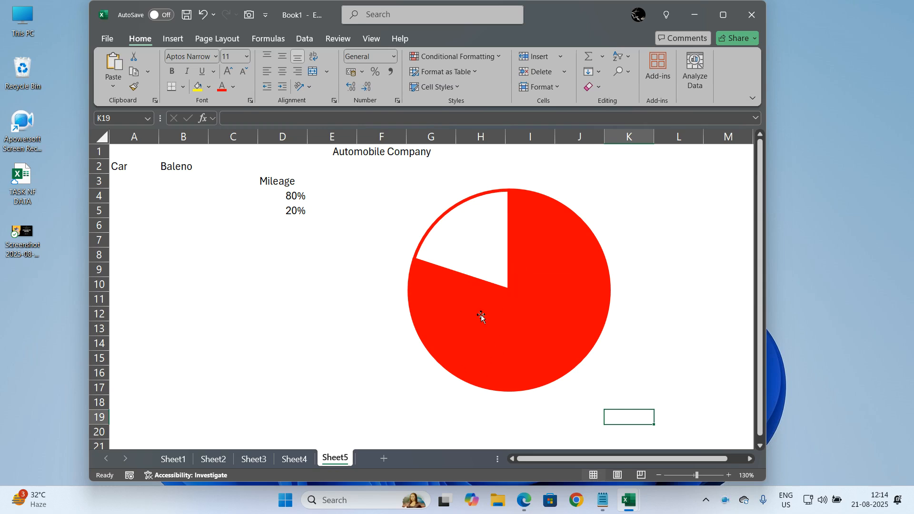
Step: Draw a circle about 2.6 cm in diameter over the centre of the pie chart using the Oval shape
mouse_move(533, 289)
click(173, 39)
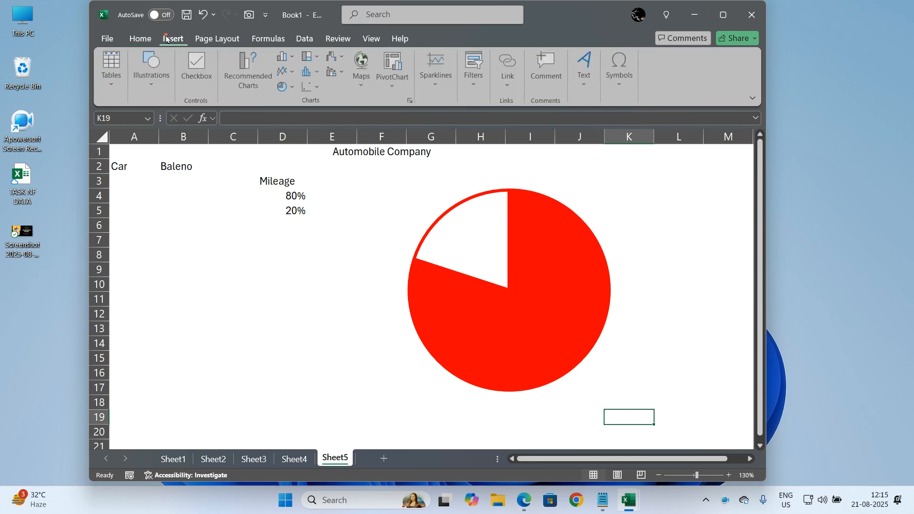
click(152, 82)
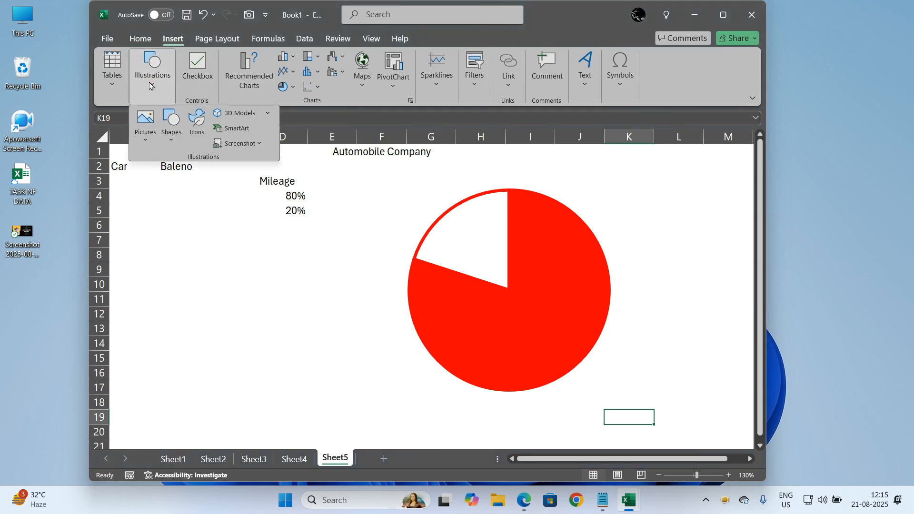
click(172, 136)
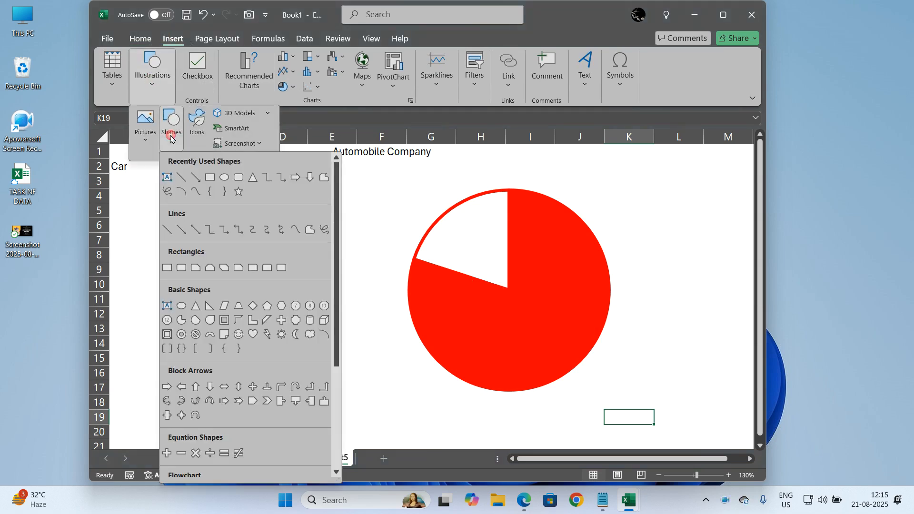
click(224, 177)
drag(472, 265, 555, 333)
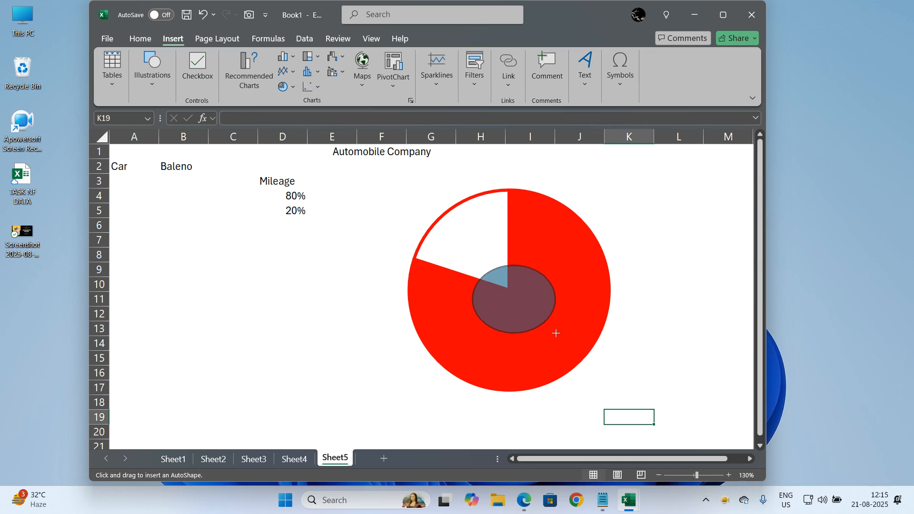
mouse_move(556, 334)
mouse_down()
mouse_move(524, 298)
mouse_move(550, 330)
mouse_move(533, 305)
mouse_move(532, 332)
mouse_move(507, 310)
mouse_move(540, 320)
mouse_move(528, 318)
mouse_move(527, 301)
mouse_up()
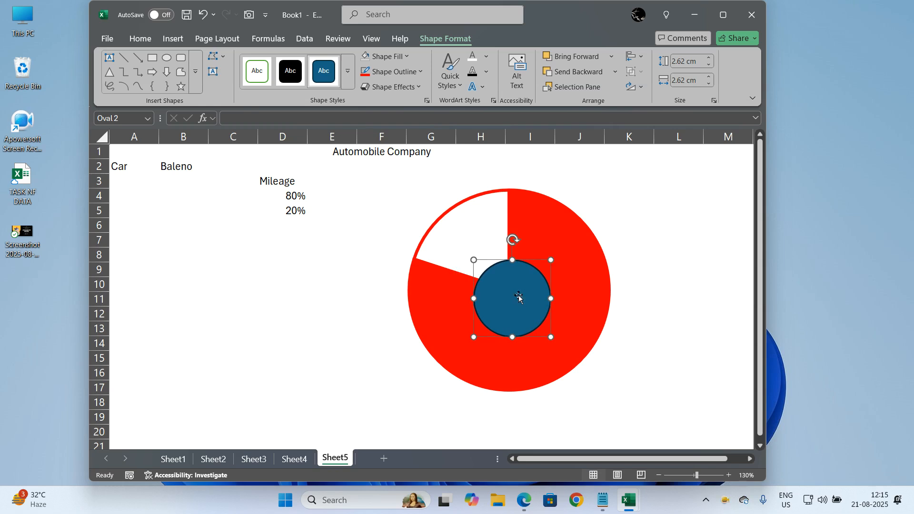
Step: Align the circle with the pie chart using Align Center and Align Middle so it sits exactly at the centre
mouse_move(571, 238)
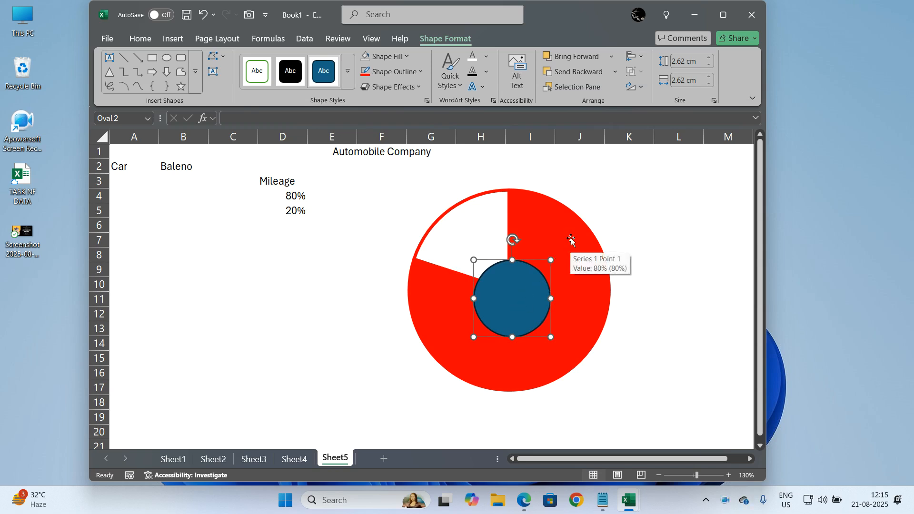
ctrl+click(571, 231)
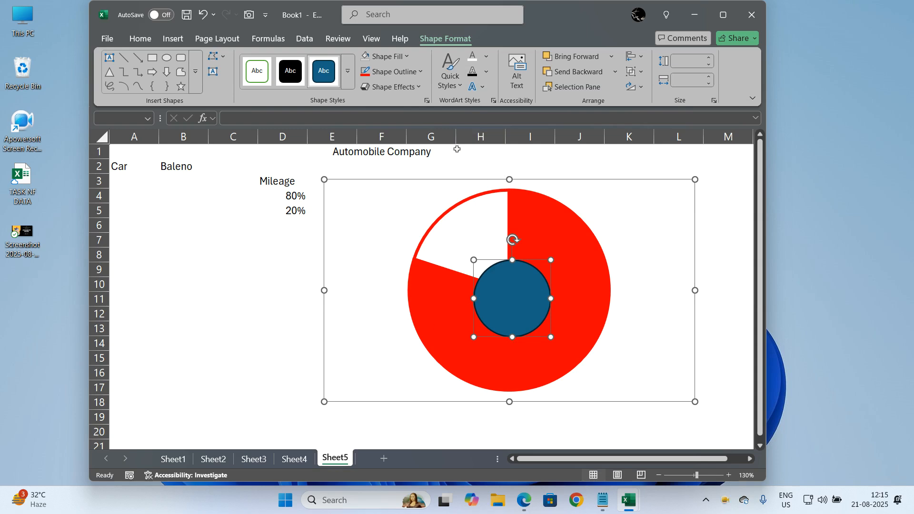
click(642, 58)
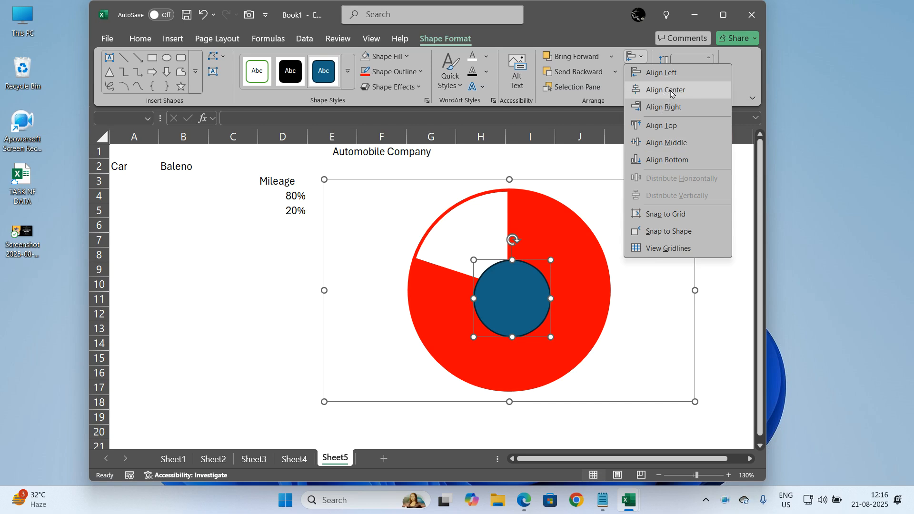
click(665, 90)
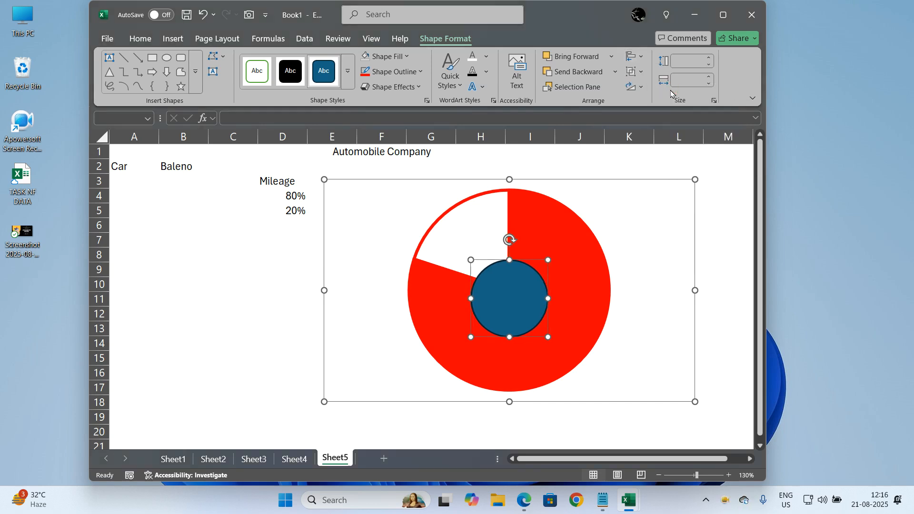
click(633, 56)
click(653, 144)
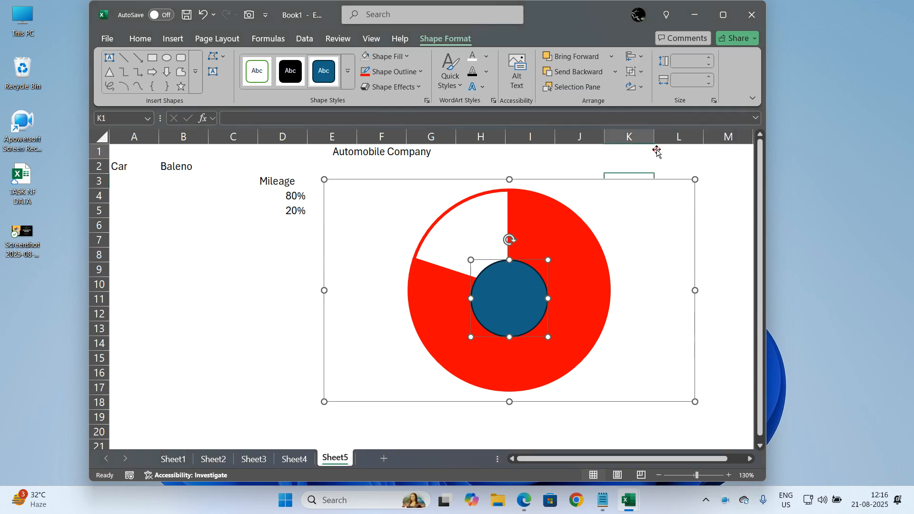
click(654, 149)
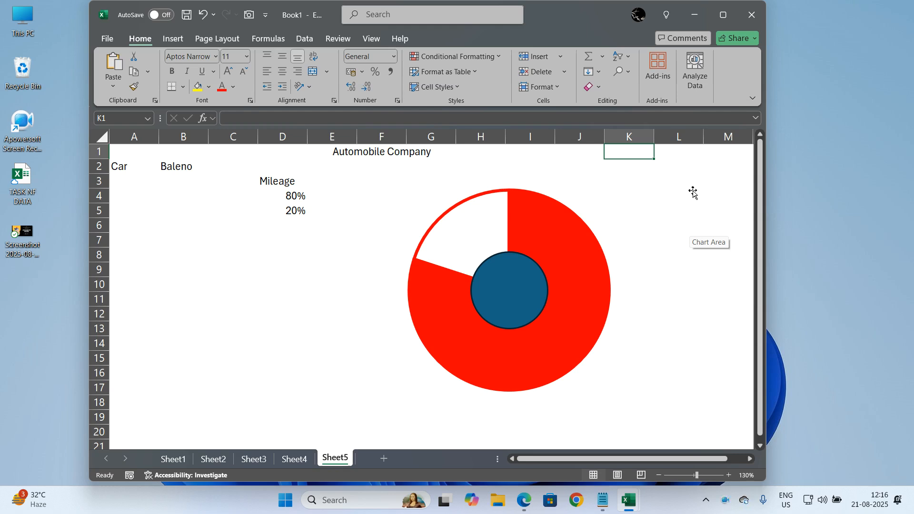
Step: Give the centre circle a red fill and a matching red outline
click(516, 292)
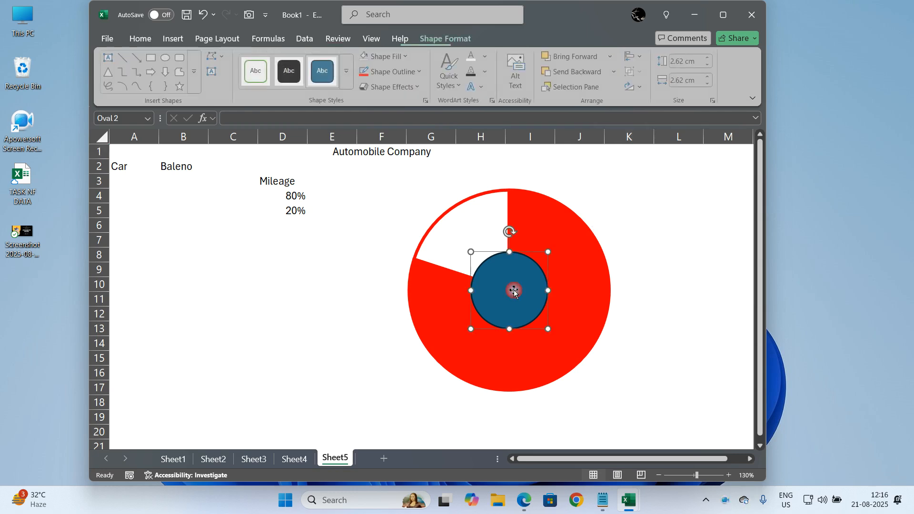
click(407, 57)
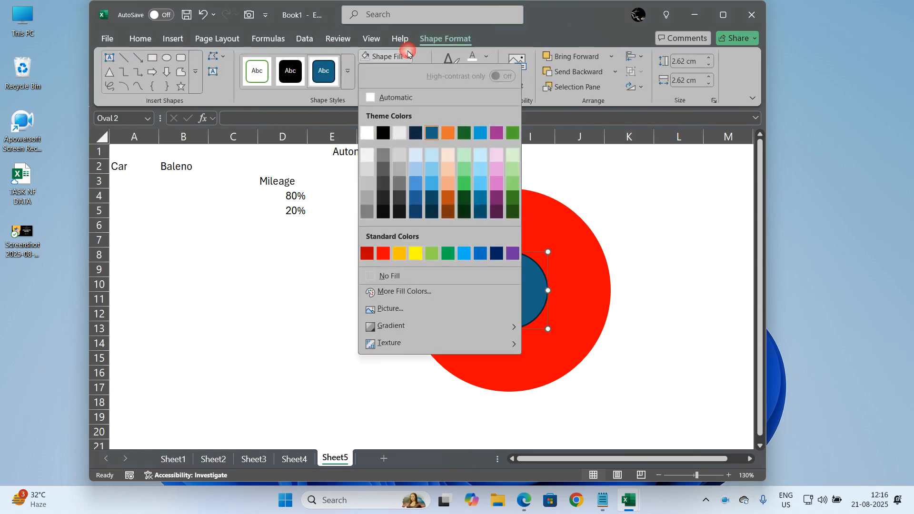
click(382, 254)
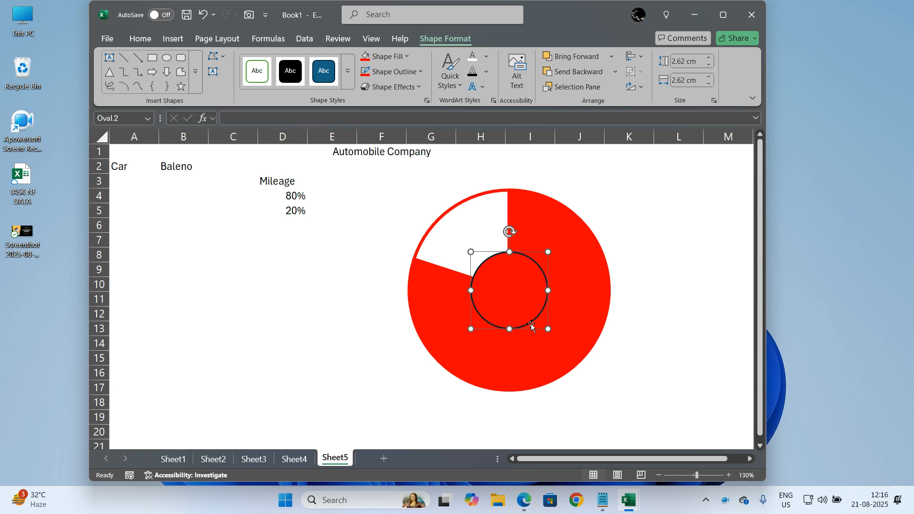
click(366, 72)
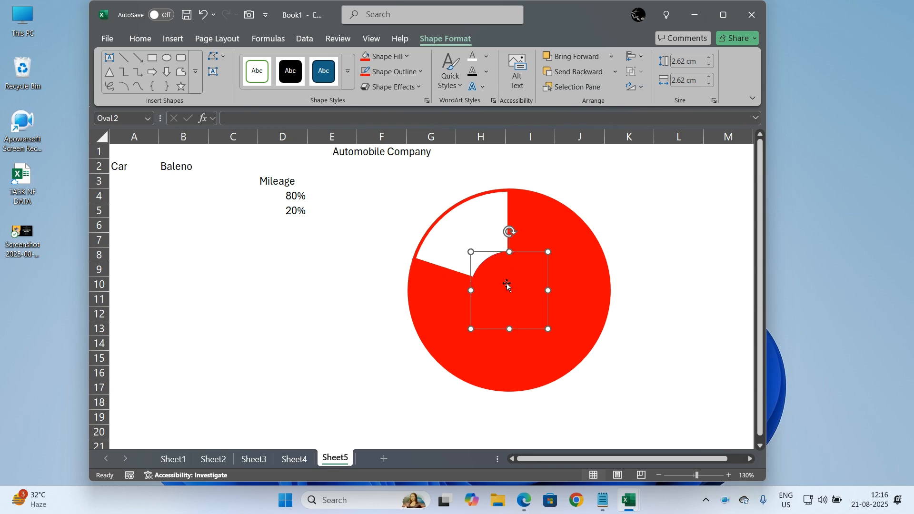
Step: Apply the first preset shape effect to the centre circle and deselect it
click(417, 87)
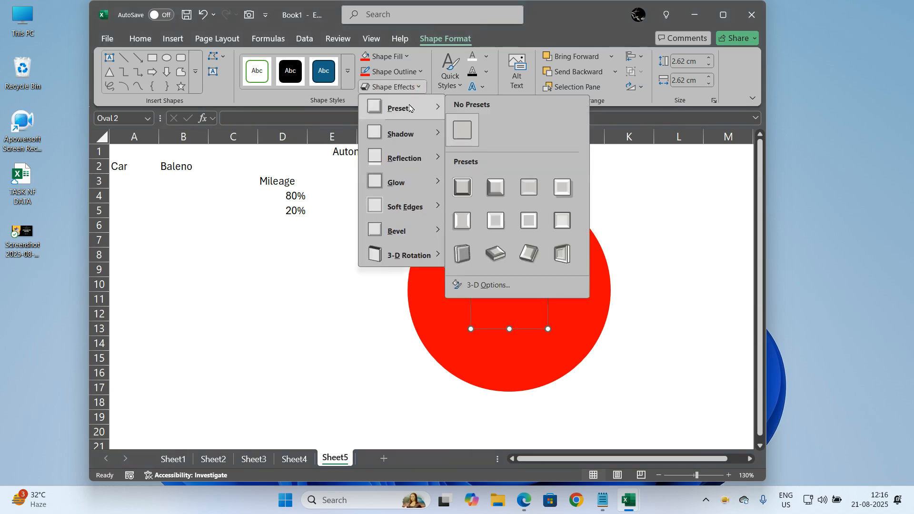
click(463, 187)
click(352, 311)
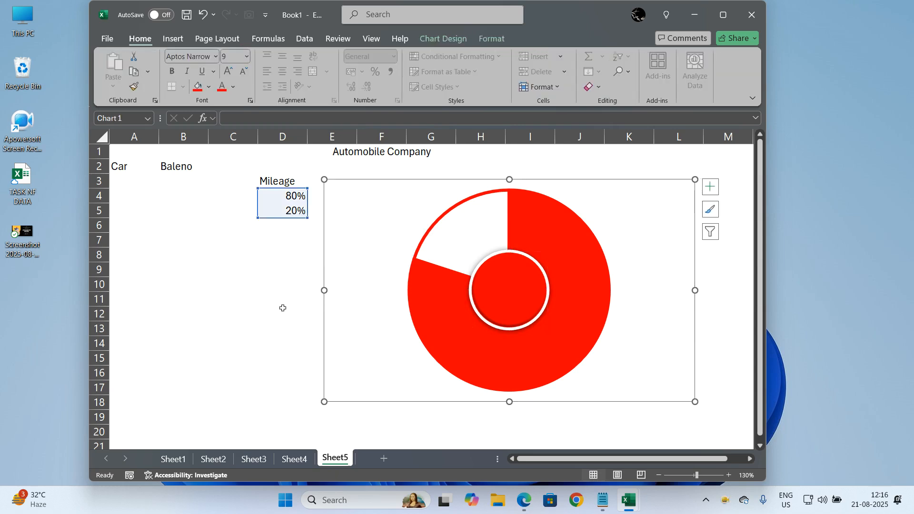
click(263, 319)
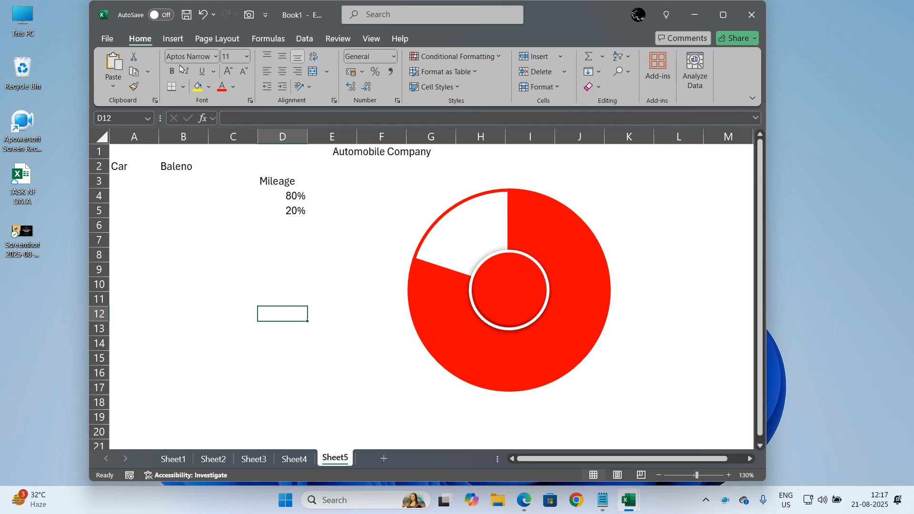
Step: Insert a text box about 2.23 cm by 1.19 cm over the centre circle and link it to cell D4
click(174, 42)
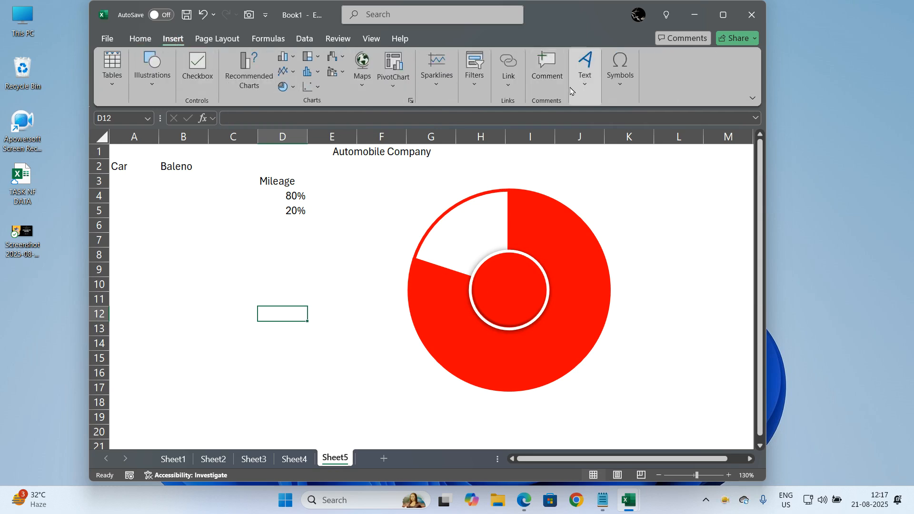
click(584, 76)
click(585, 123)
drag(478, 273, 544, 307)
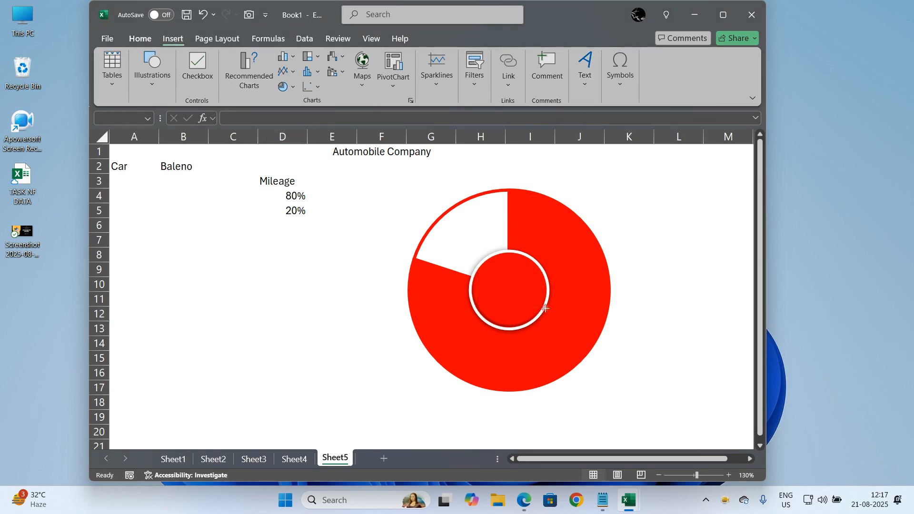
click(279, 122)
text(=)
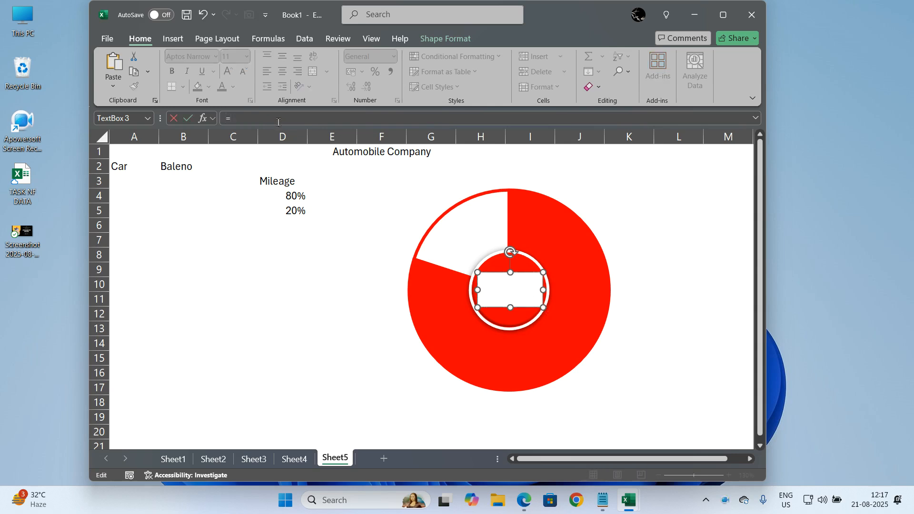
click(283, 196)
key(Return)
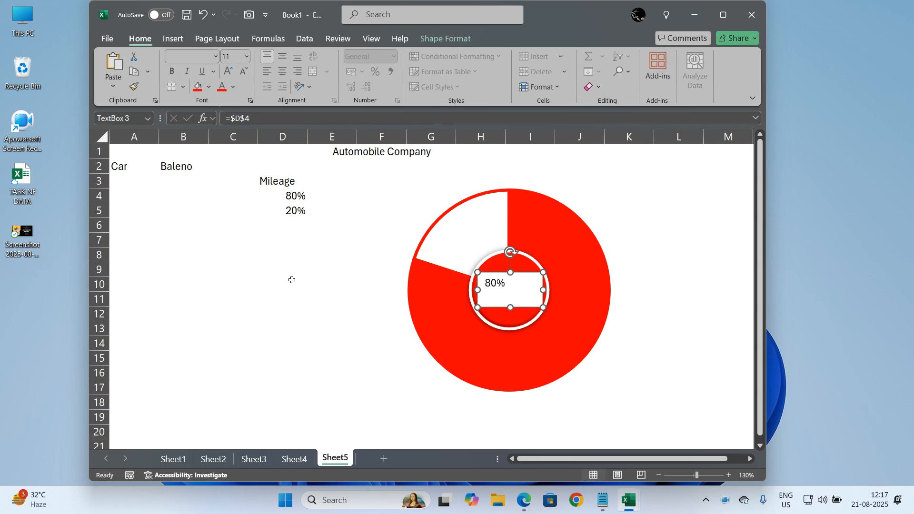
Step: Centre the linked text box's text horizontally and vertically, and make it bold at 18 pt
click(284, 59)
click(286, 73)
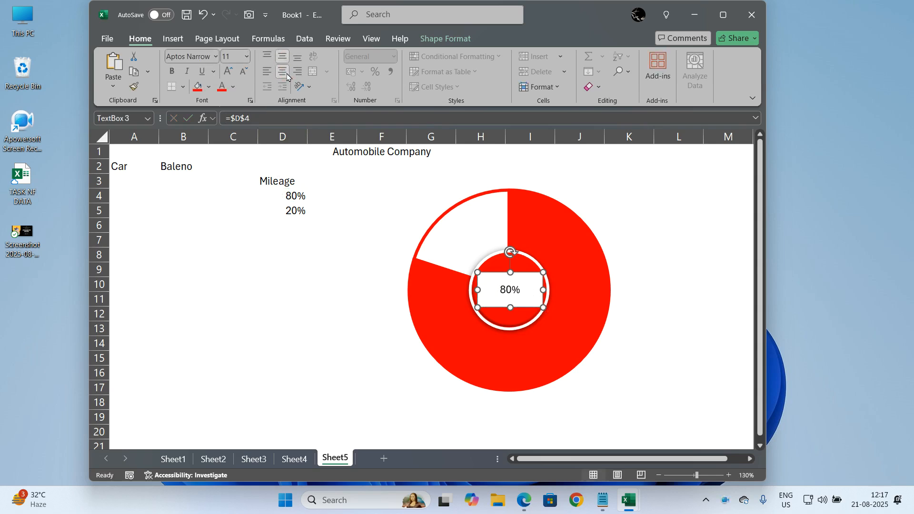
click(171, 71)
click(233, 69)
click(233, 70)
click(233, 69)
click(233, 70)
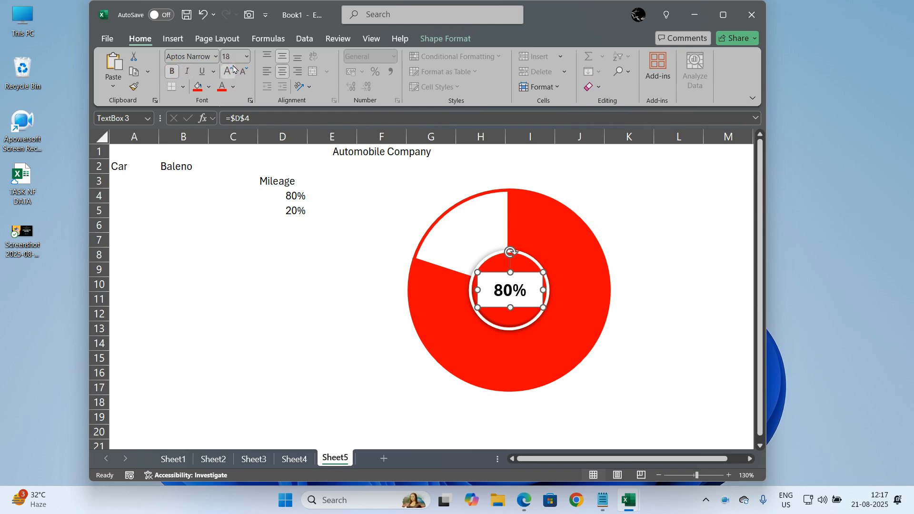
Step: Style the text box with a red fill, No Outline and white text to blend into the circle
click(454, 40)
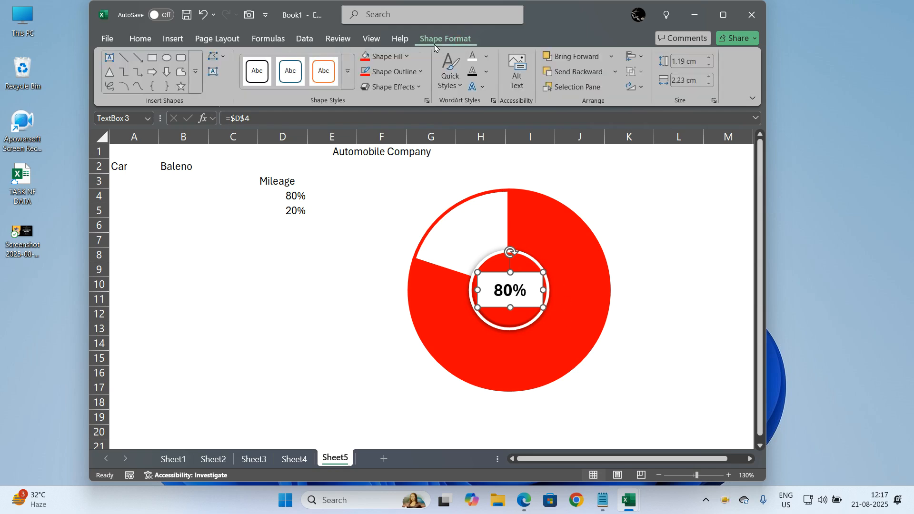
click(407, 56)
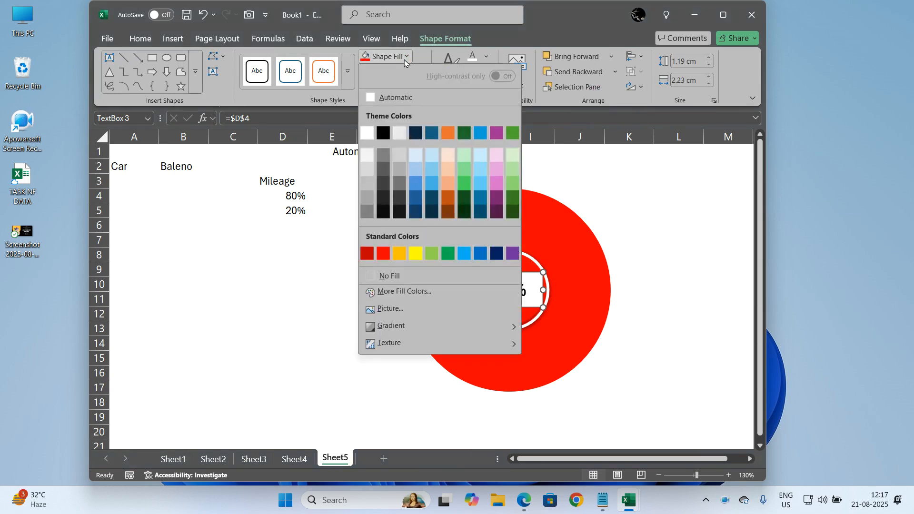
click(383, 253)
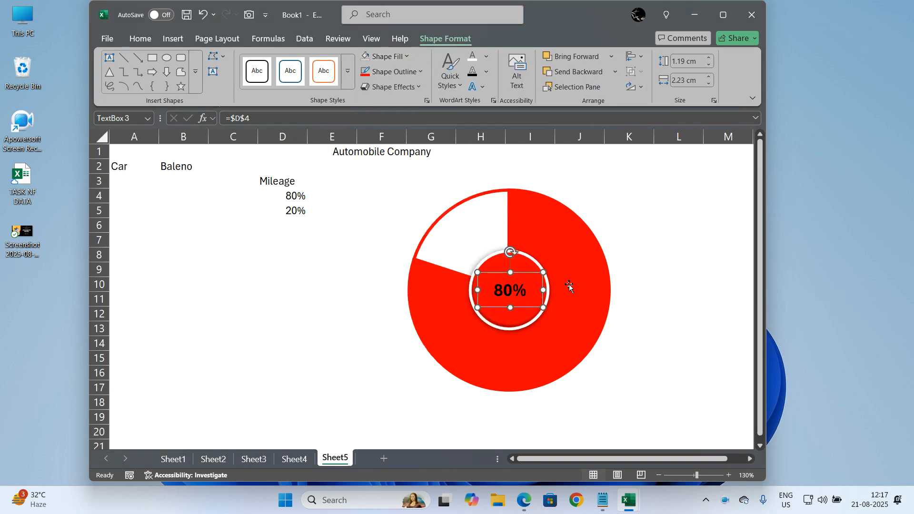
click(422, 72)
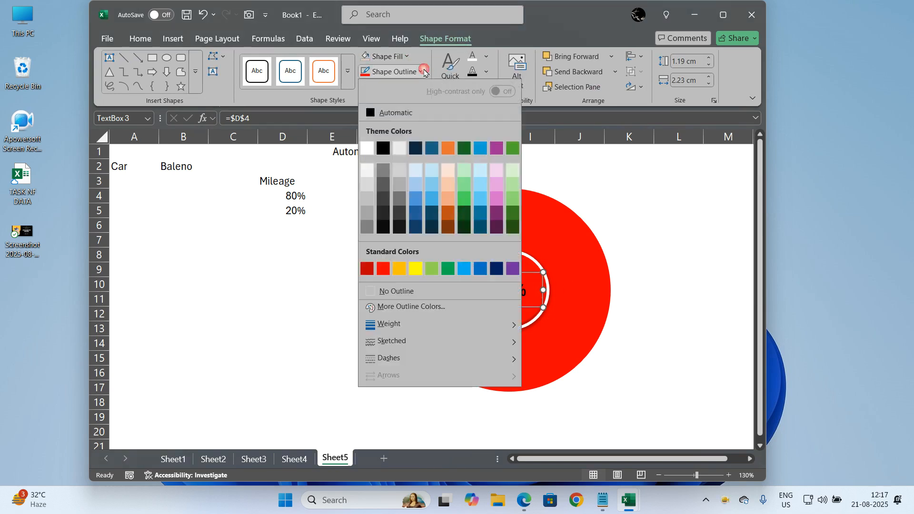
click(401, 297)
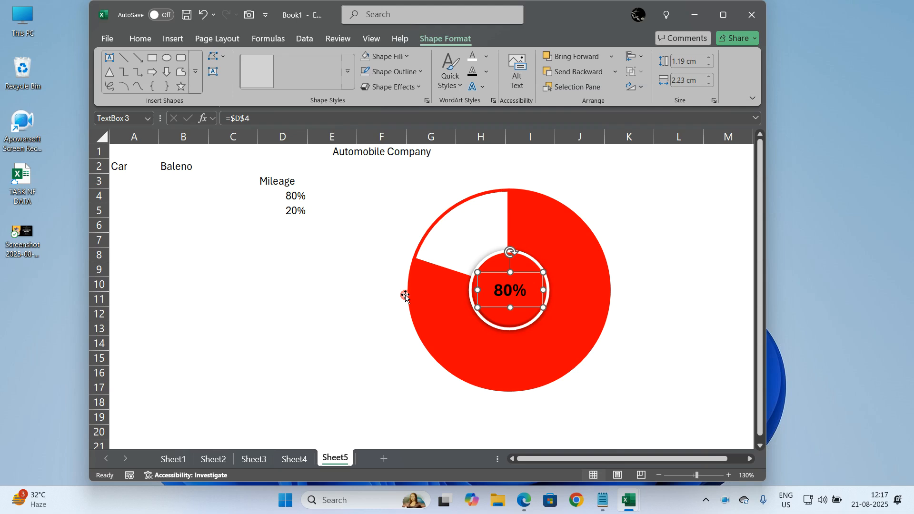
click(477, 63)
click(236, 328)
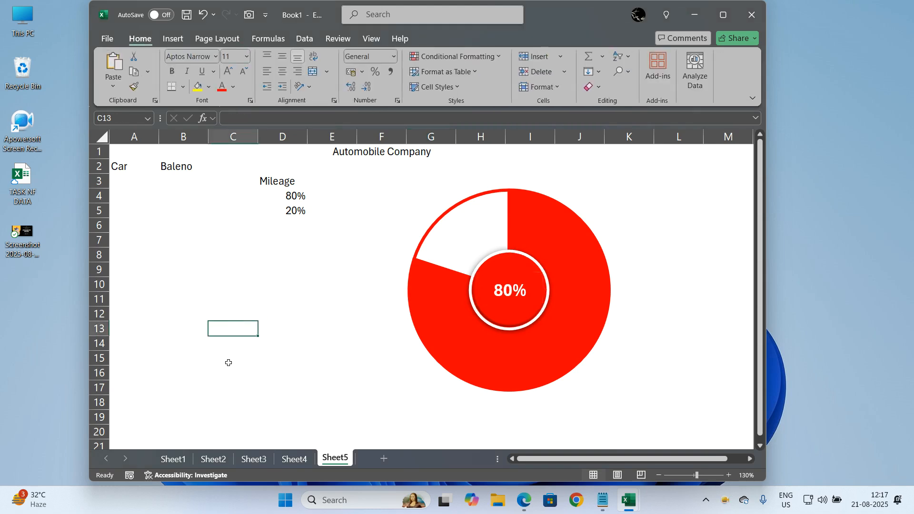
Step: Test the linked chart by entering mileage values of 25% and 12% in cell D4
click(282, 200)
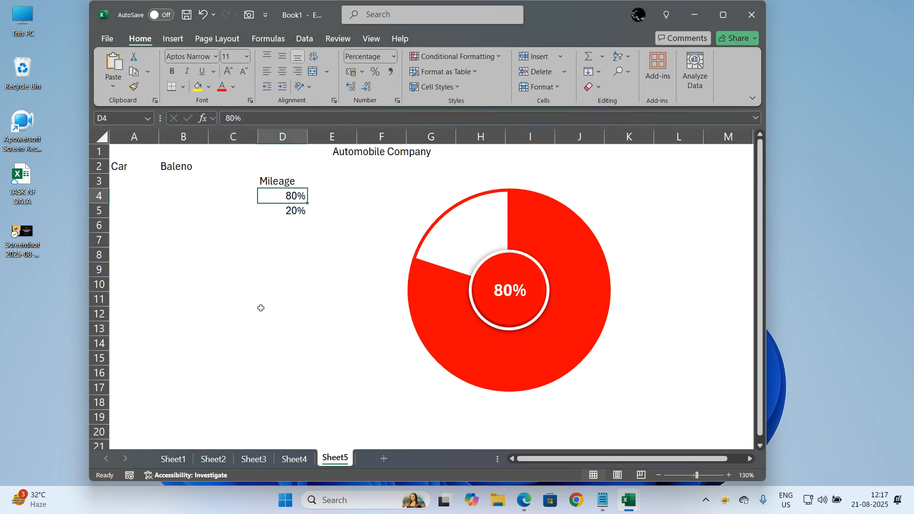
text(25)
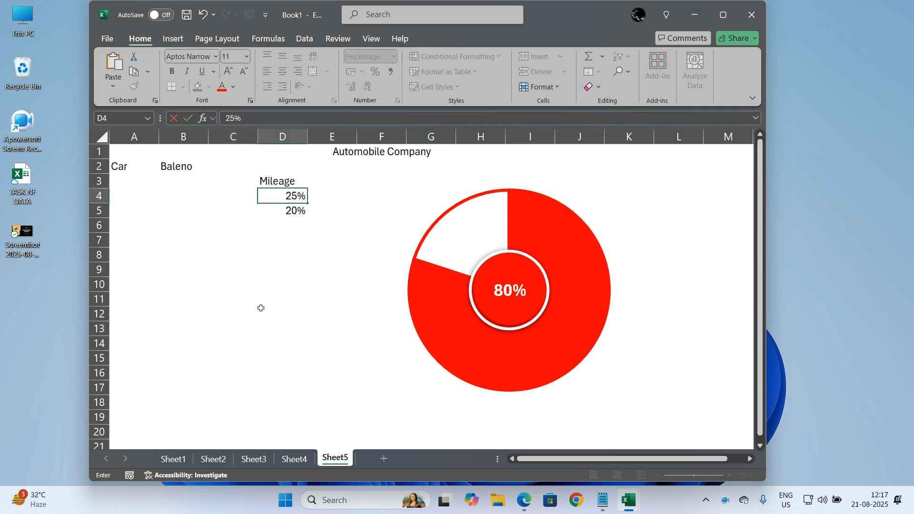
key(Return)
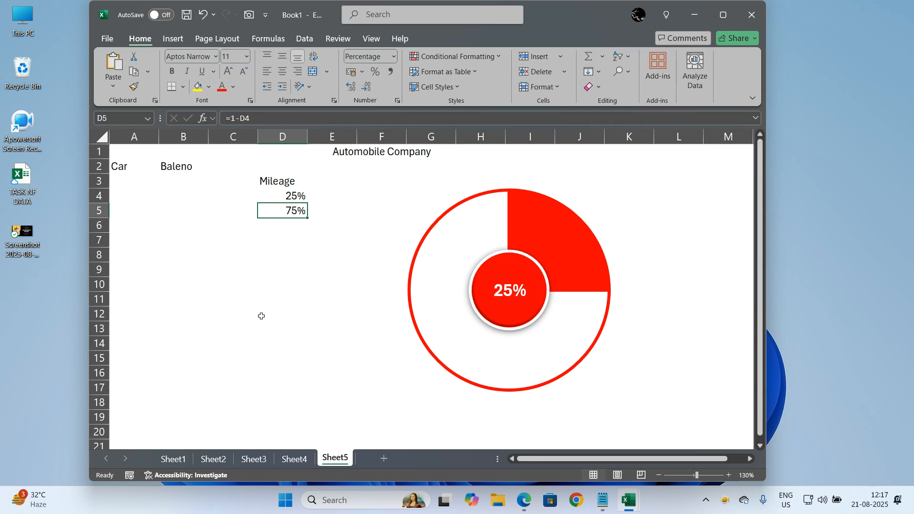
key(Up)
text(12)
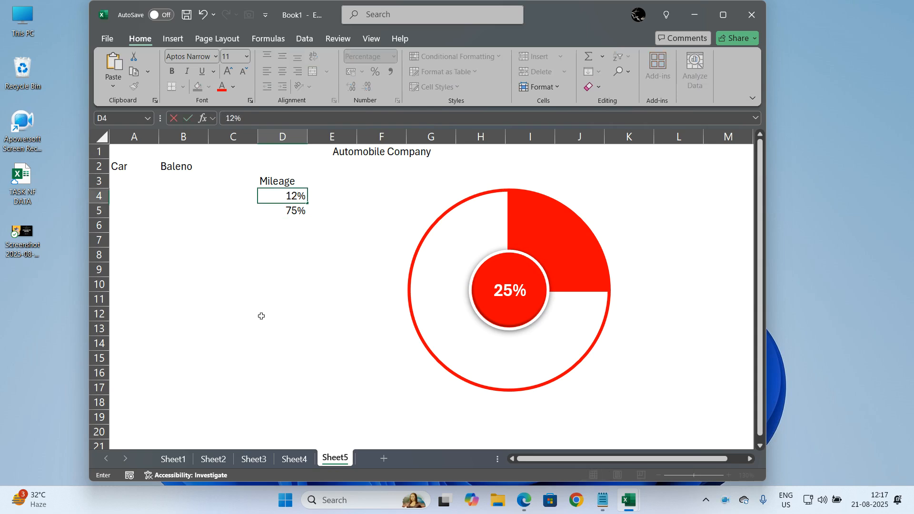
key(Return)
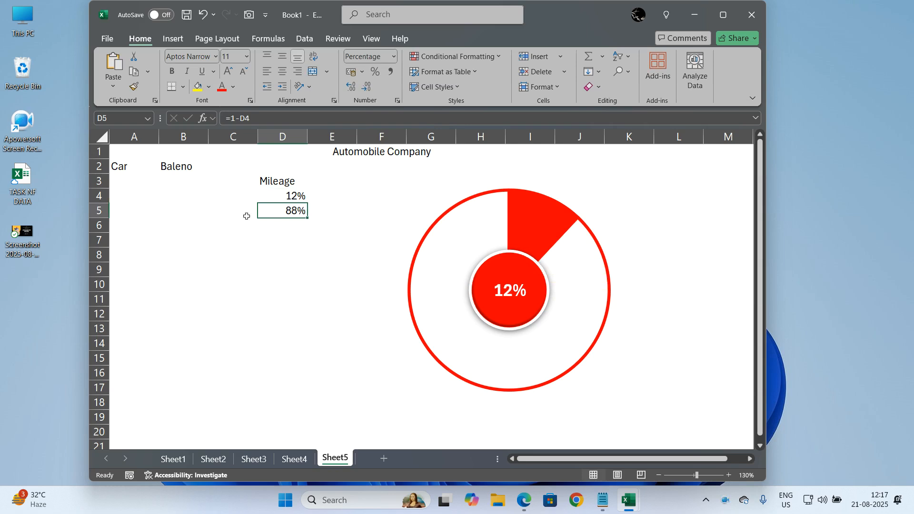
Step: Duplicate Sheet5, placing the copy directly after the original sheet
scroll(246, 216, right, 1)
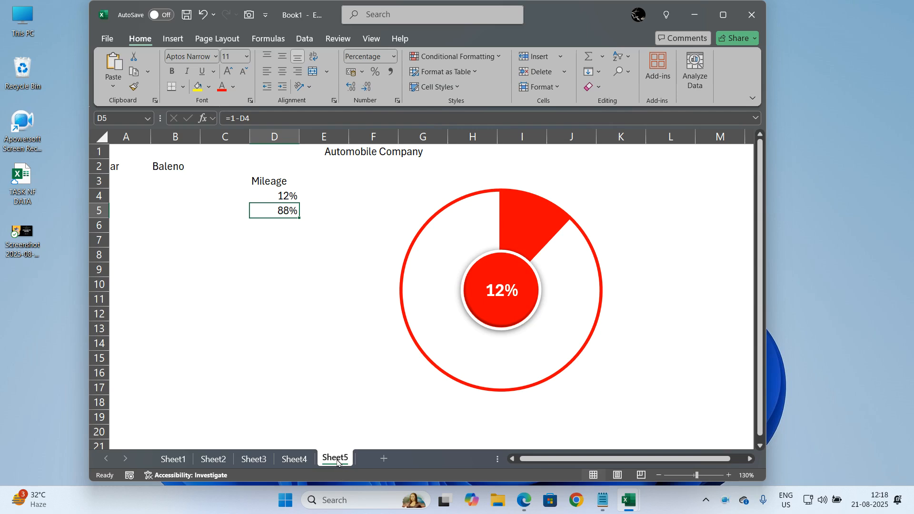
drag(337, 462, 370, 433)
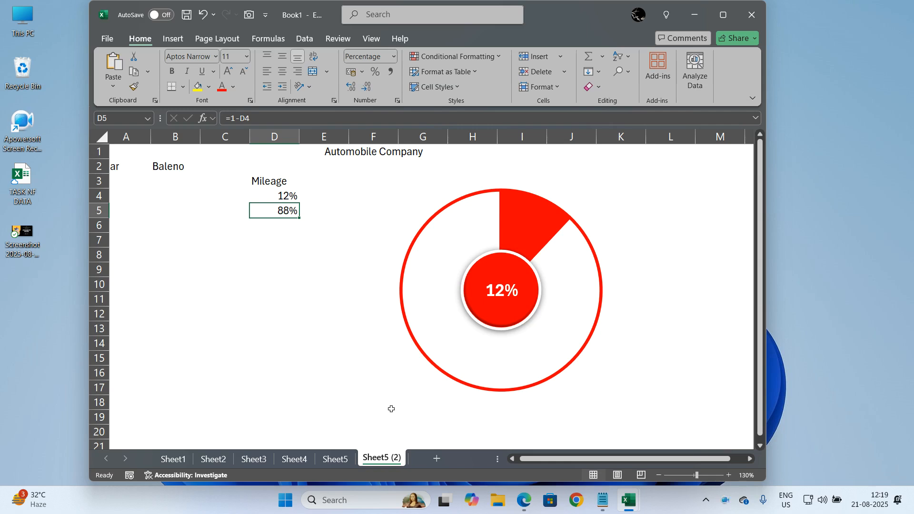
Step: Delete the red pie chart and its centre circle with the linked percentage from the duplicated sheet
click(559, 176)
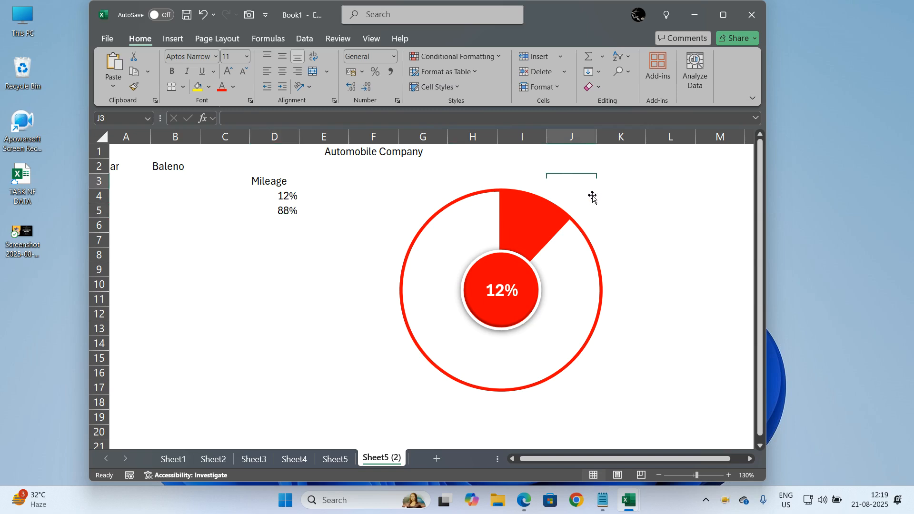
click(592, 196)
double_click(660, 195)
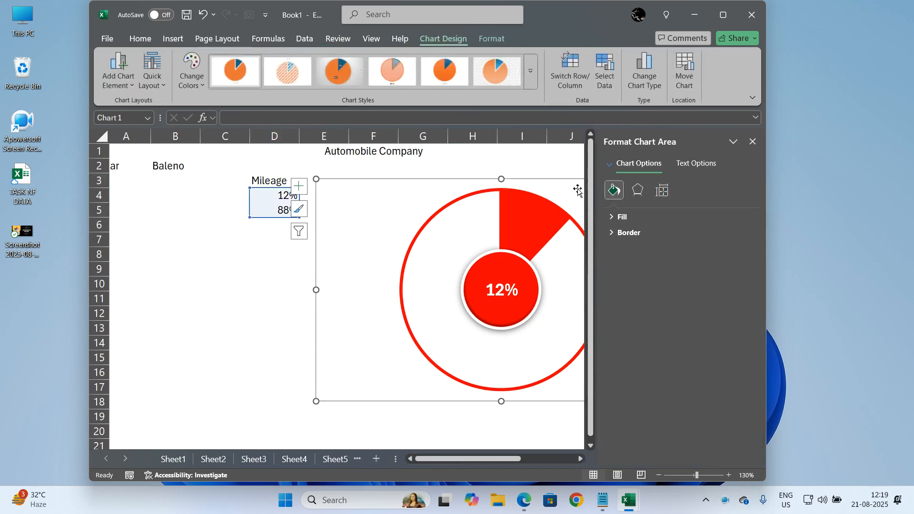
key(Delete)
click(541, 280)
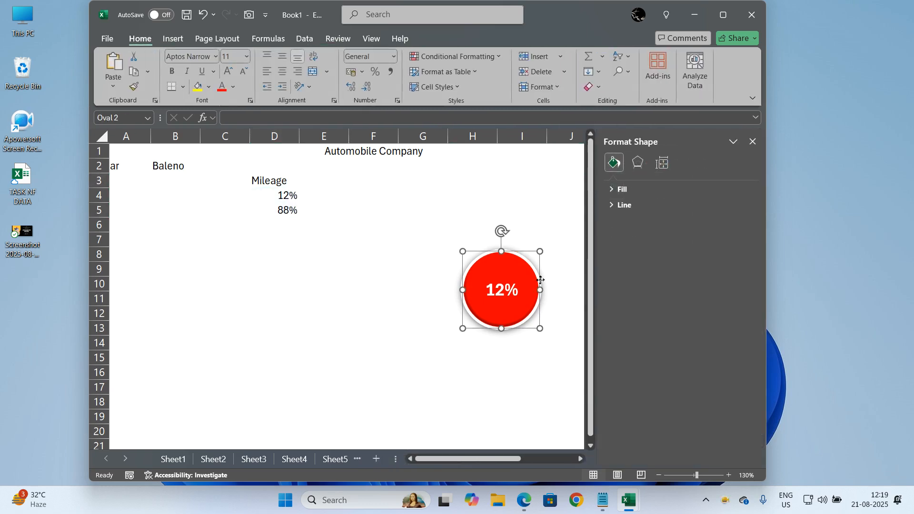
key(Delete)
click(552, 234)
Step: Close the Format Shape pane and return to the first columns of the sheet
click(450, 276)
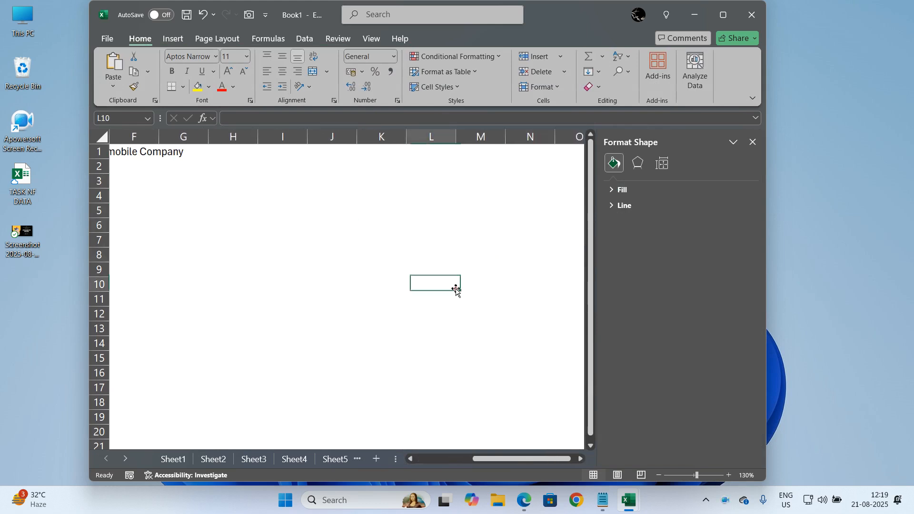
click(398, 296)
click(437, 458)
click(436, 458)
click(402, 268)
click(461, 281)
click(753, 142)
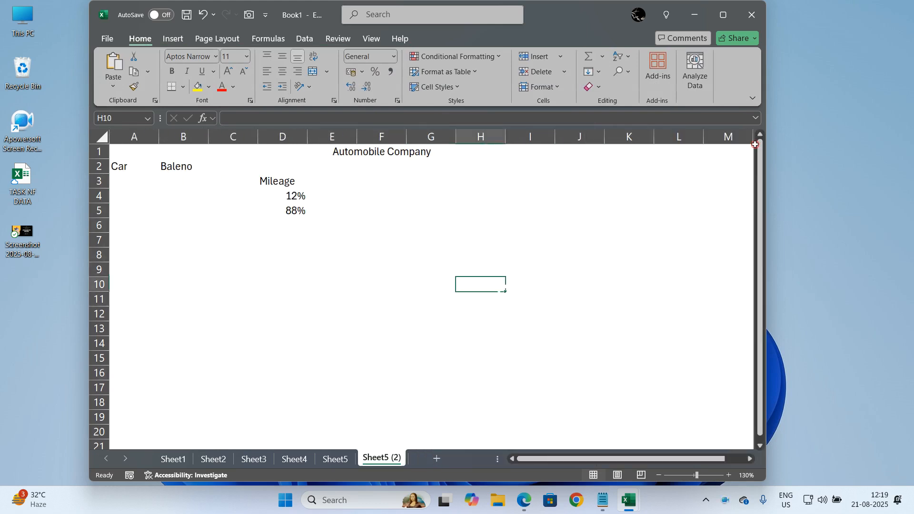
click(427, 264)
drag(296, 198, 297, 208)
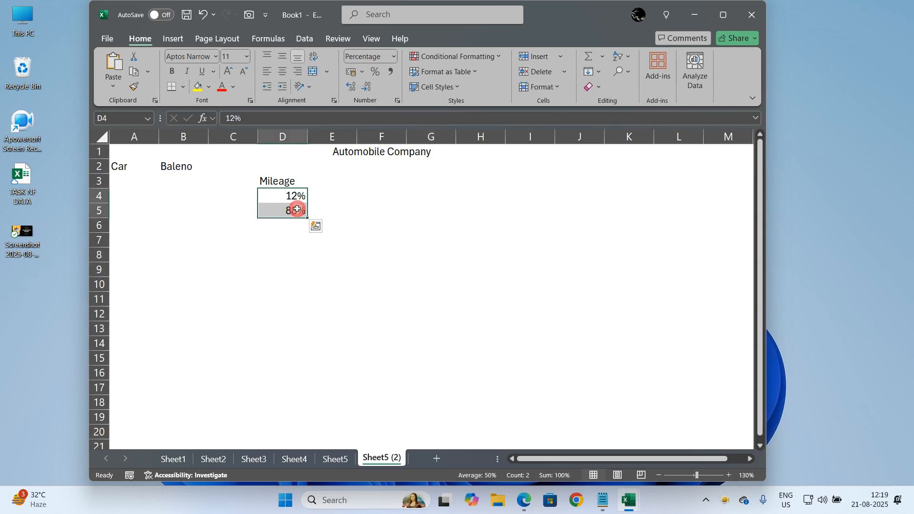
click(173, 39)
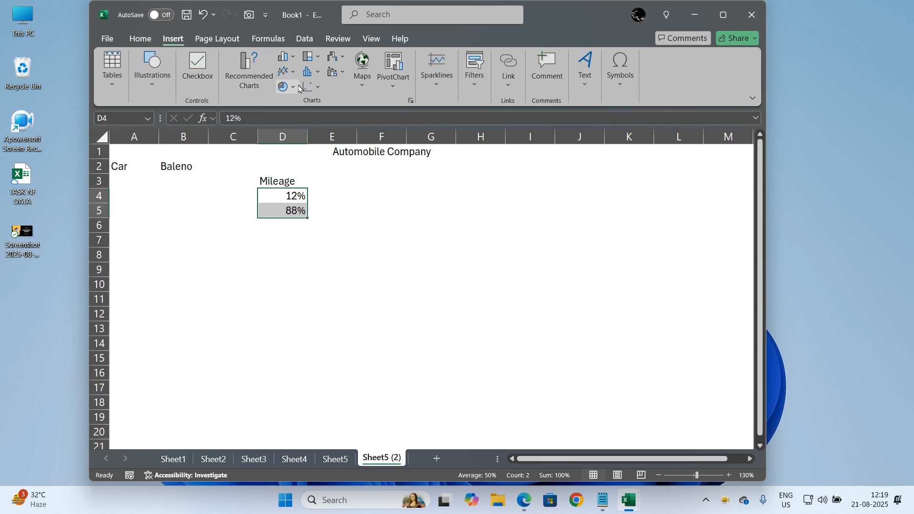
click(412, 99)
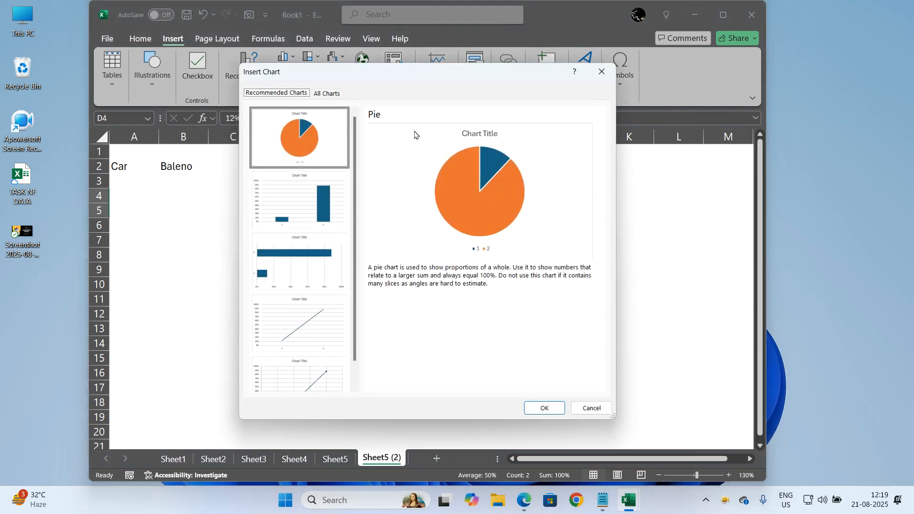
click(606, 81)
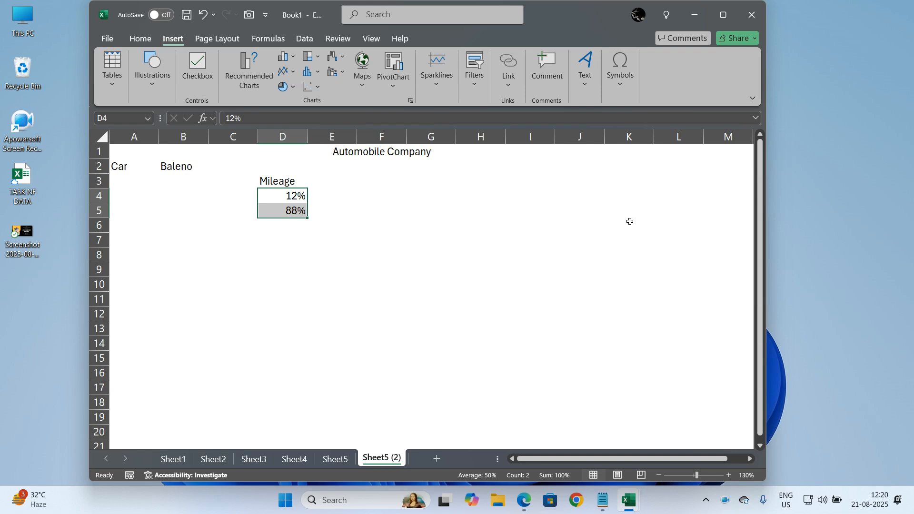
click(588, 227)
double_click(262, 196)
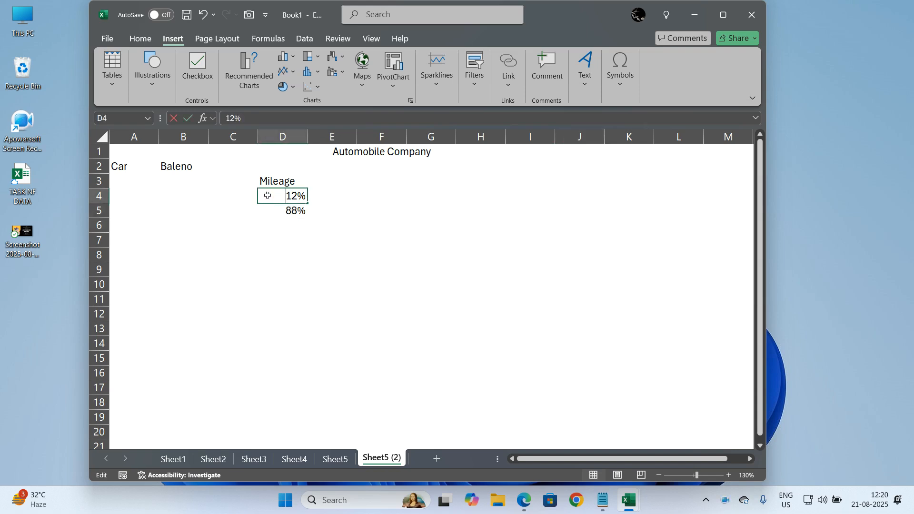
click(316, 236)
click(287, 198)
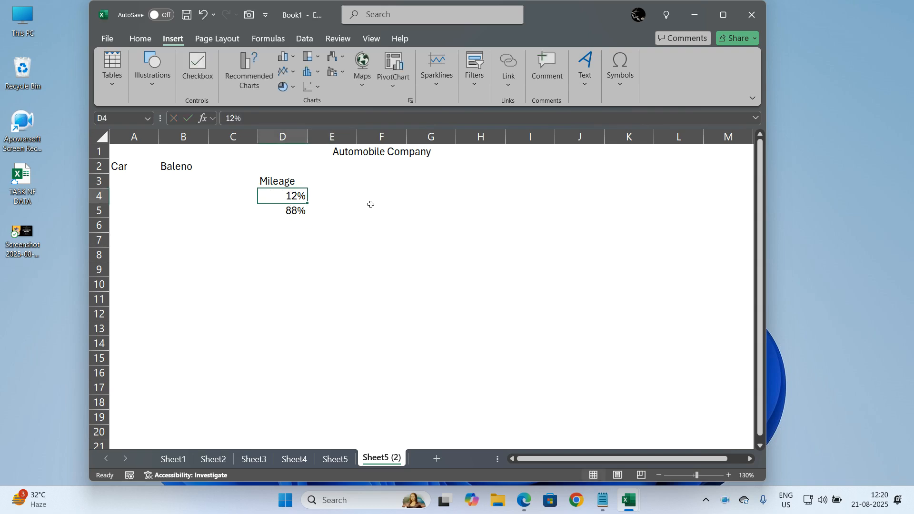
Step: Clear the mileage data in D3:D5, and enter the heading Calling in D3 and 20% in D4
drag(300, 181, 299, 213)
key(Delete)
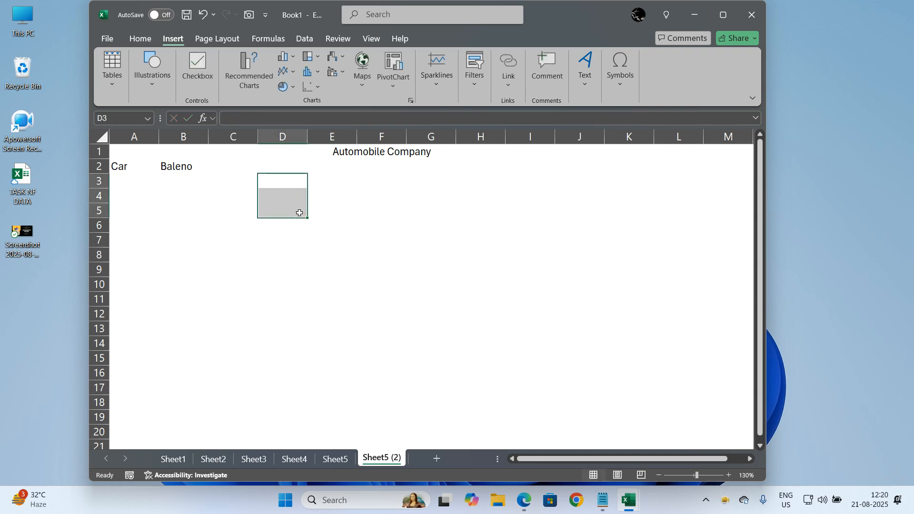
click(288, 179)
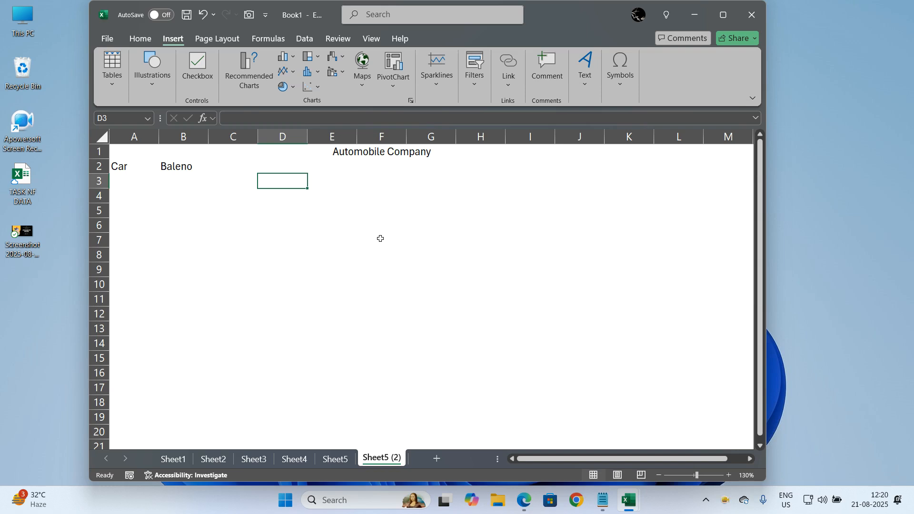
text(Calling)
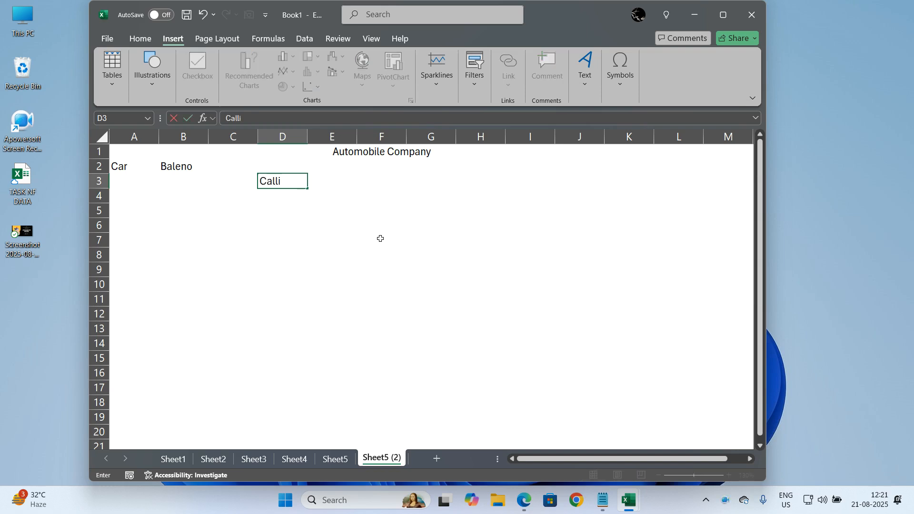
key(Return)
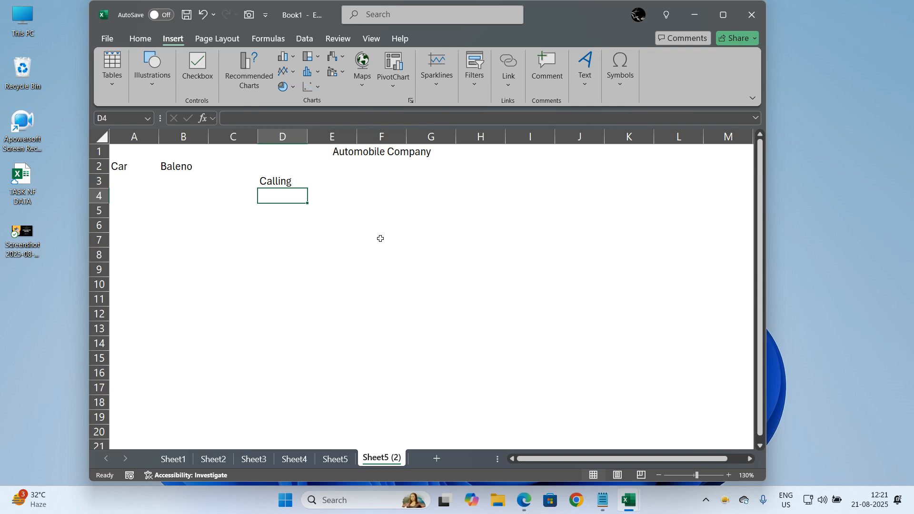
text(20)
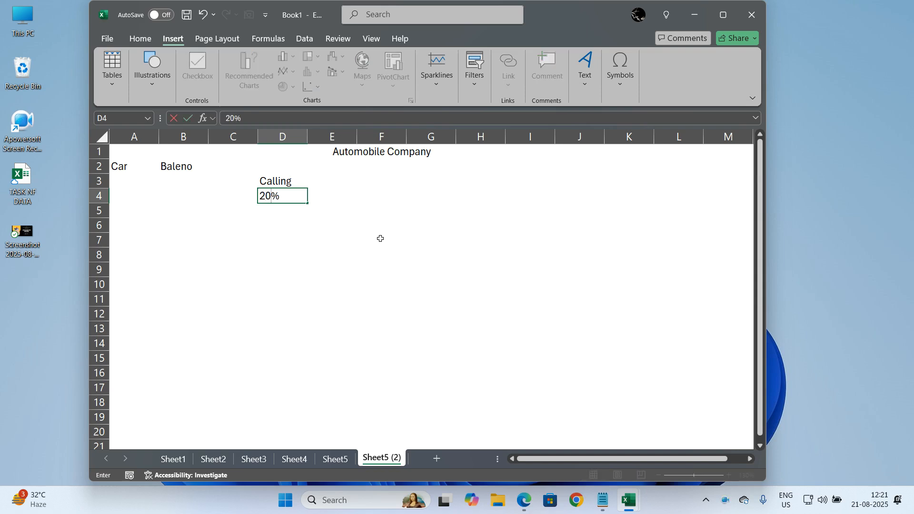
key(Return)
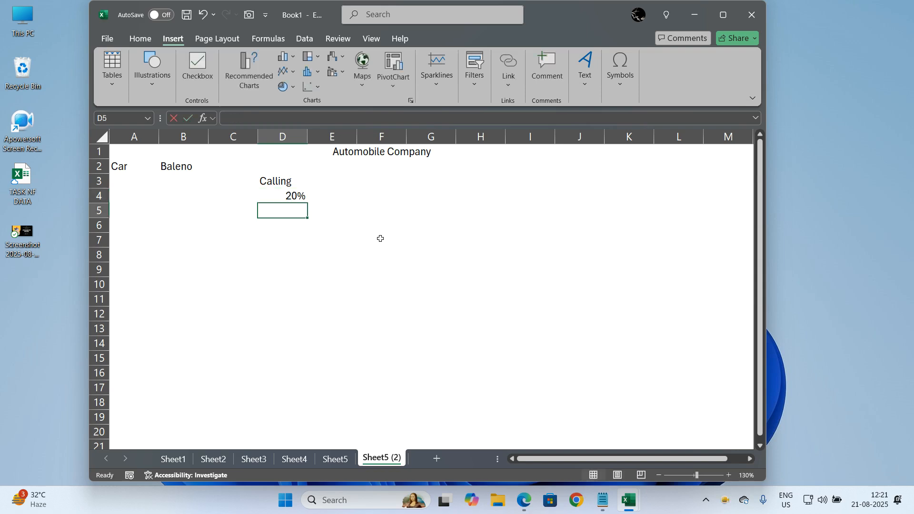
text(=1-)
key(Up)
key(Return)
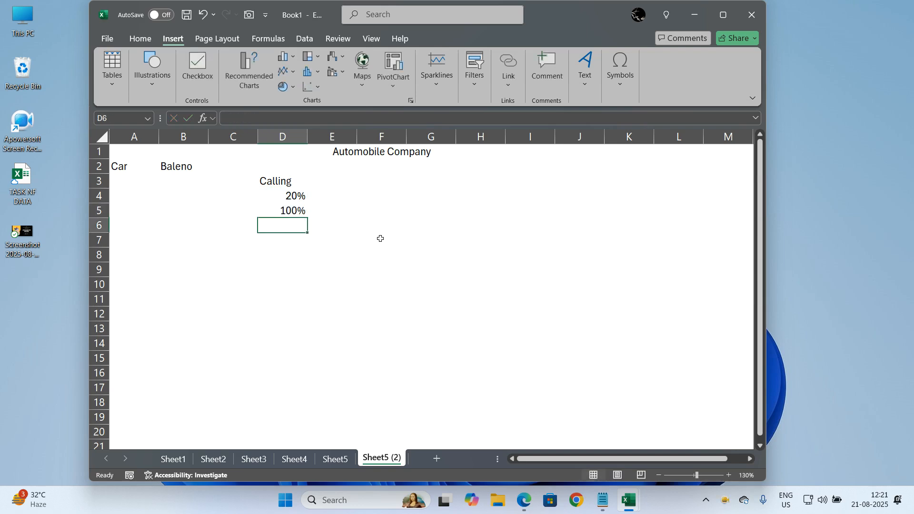
Step: Enter the formula =1-D4 in cell D5 to calculate the remaining percentage
click(284, 211)
text(=1-)
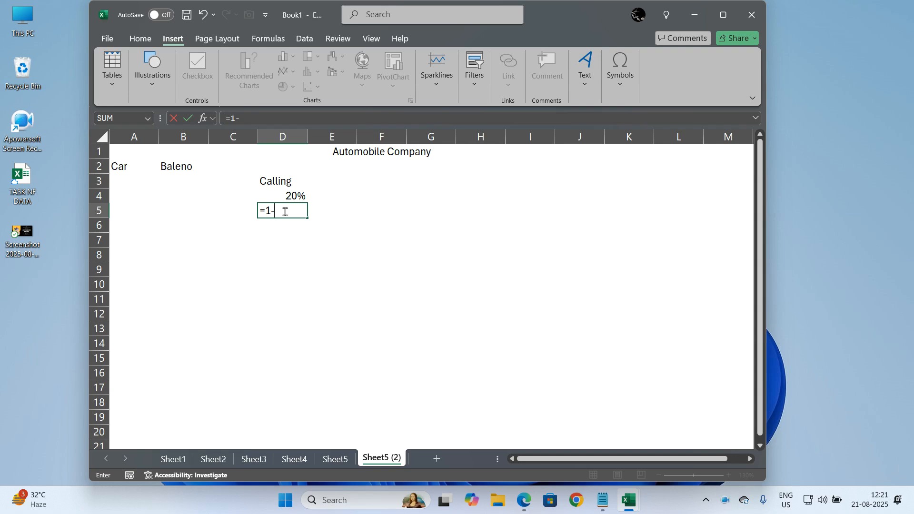
key(Up)
key(Return)
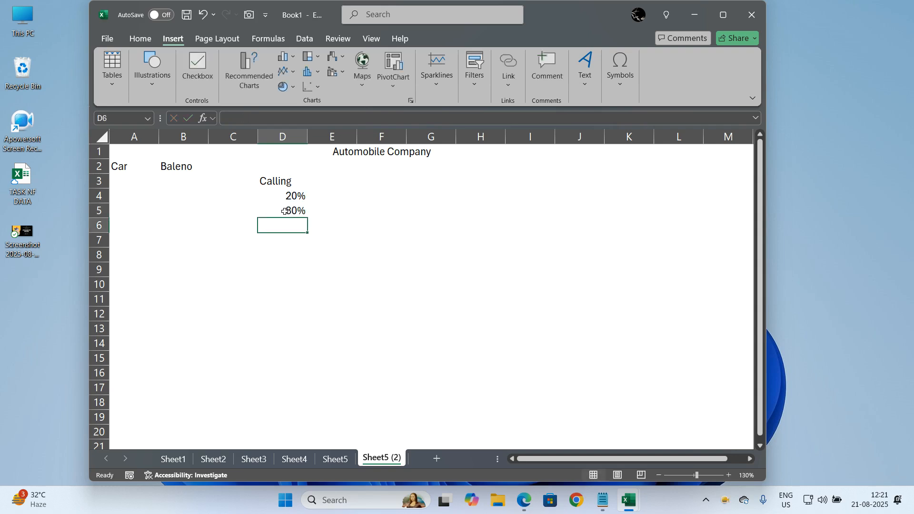
click(345, 243)
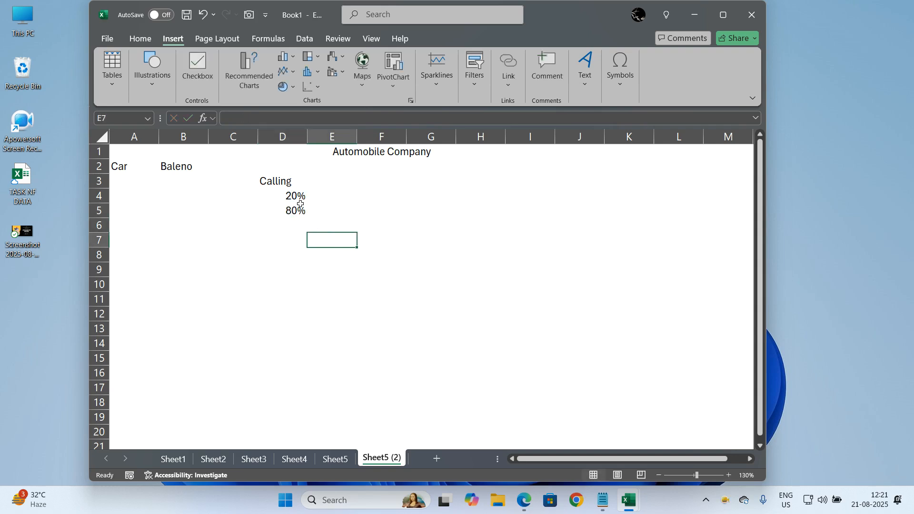
Step: Insert a Stacked Column chart from D4:D5 with both values as series in one column, and place it beside the data
drag(297, 198, 296, 210)
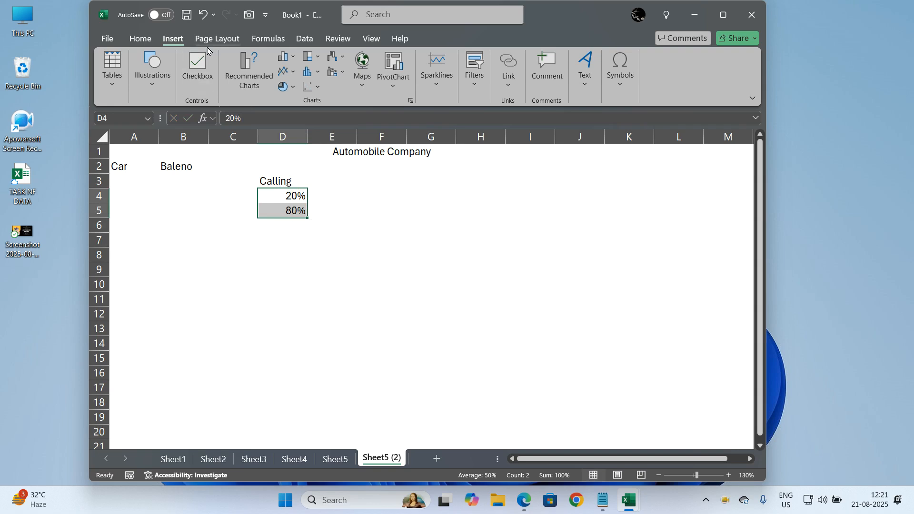
click(410, 100)
click(327, 94)
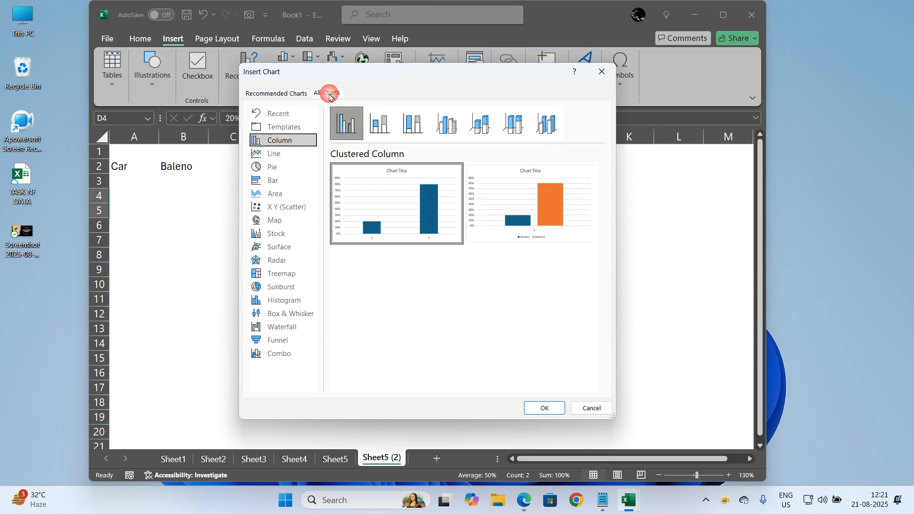
click(372, 137)
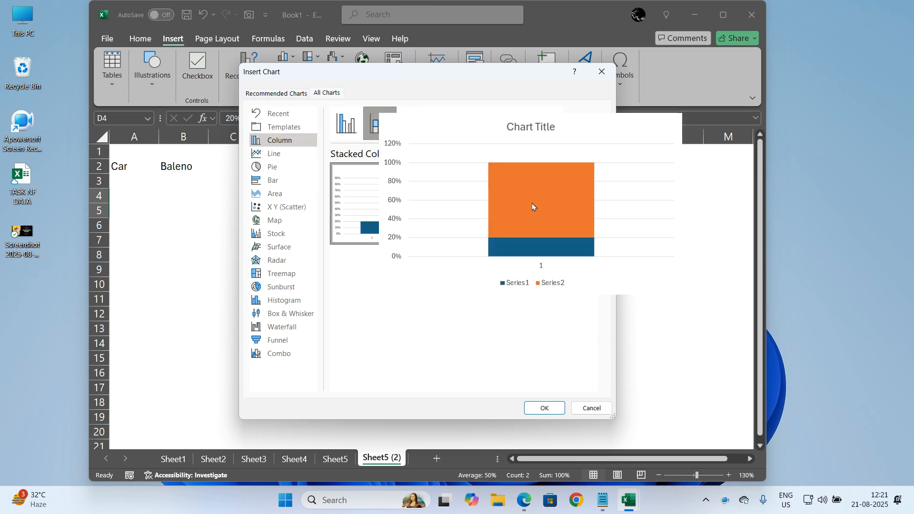
click(533, 204)
click(534, 411)
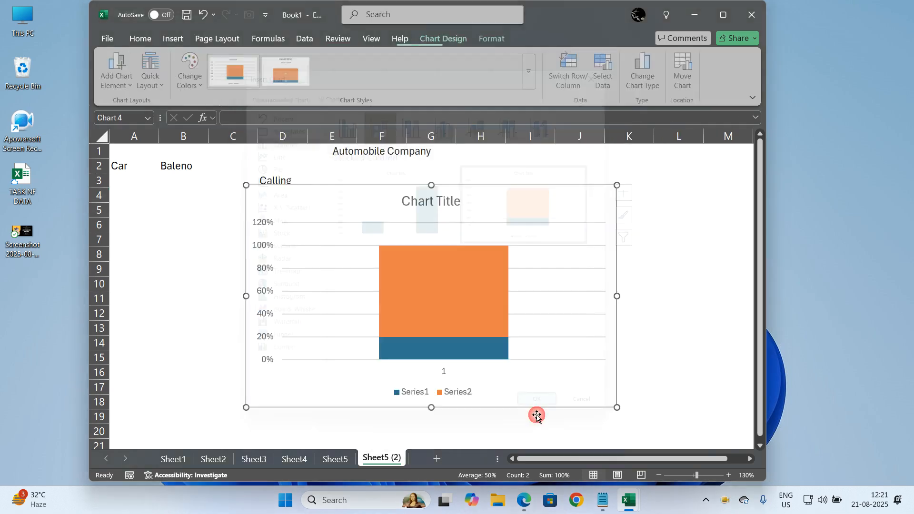
drag(545, 200, 631, 196)
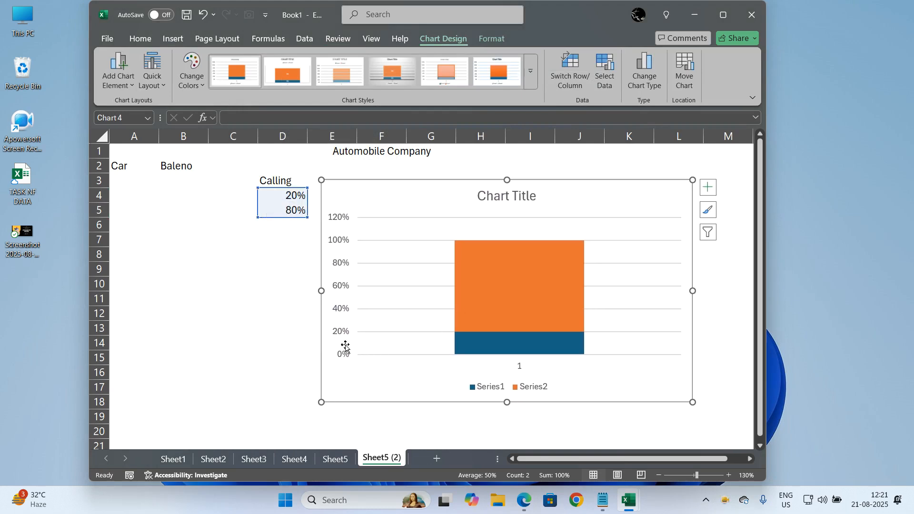
Step: Set the chart's vertical axis bounds to a minimum of 0 and a maximum of 1, and close the formatting pane
click(343, 282)
right_click(346, 284)
click(344, 282)
right_click(343, 282)
click(384, 432)
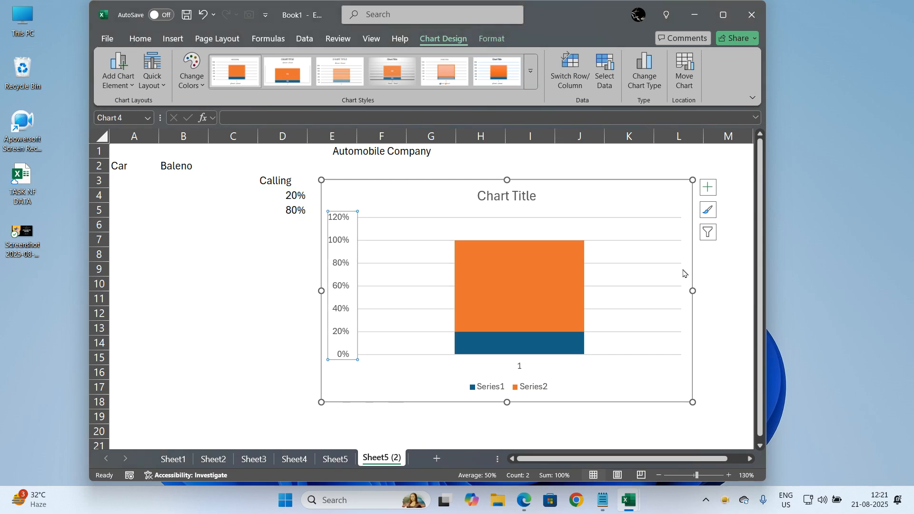
click(687, 244)
mouse_move(687, 244)
mouse_down()
mouse_move(659, 238)
mouse_move(675, 247)
mouse_up()
key(alt)
key(Tab)
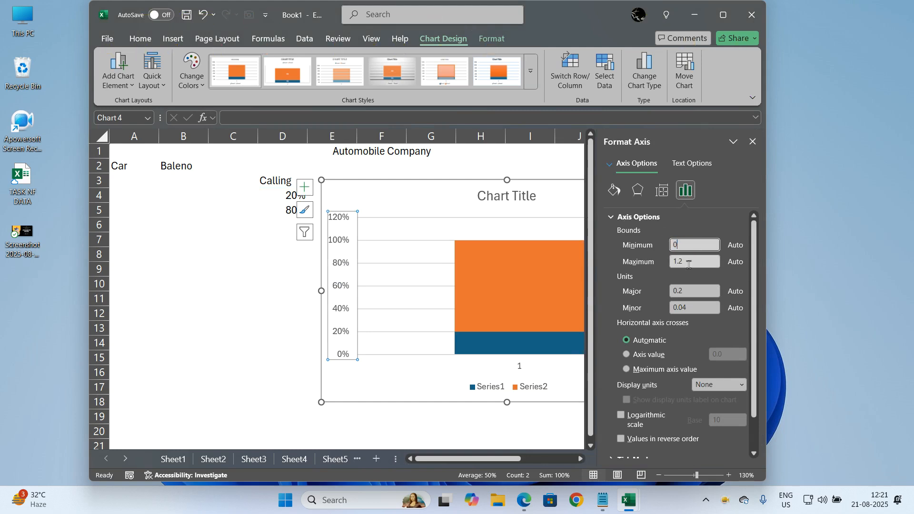
text(1)
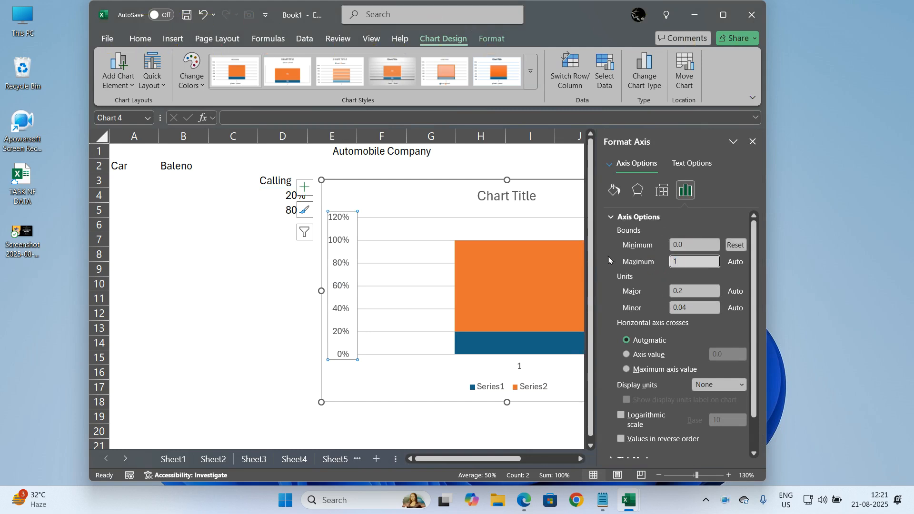
click(241, 293)
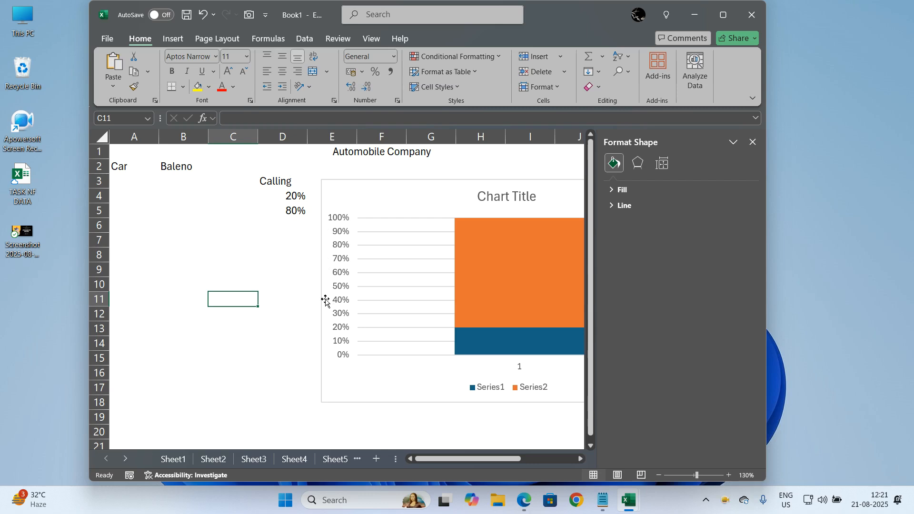
click(753, 142)
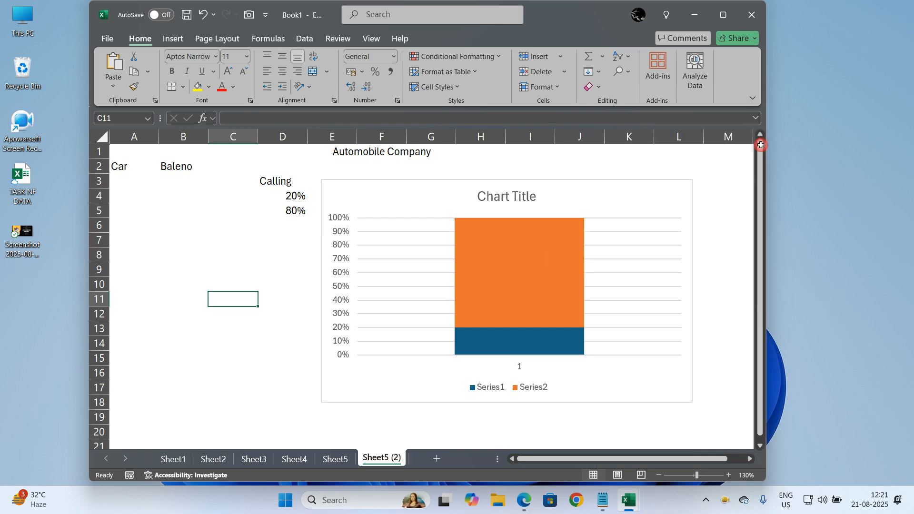
Step: Remove the axes, chart title, gridlines and legend from the stacked column chart
click(641, 209)
click(707, 189)
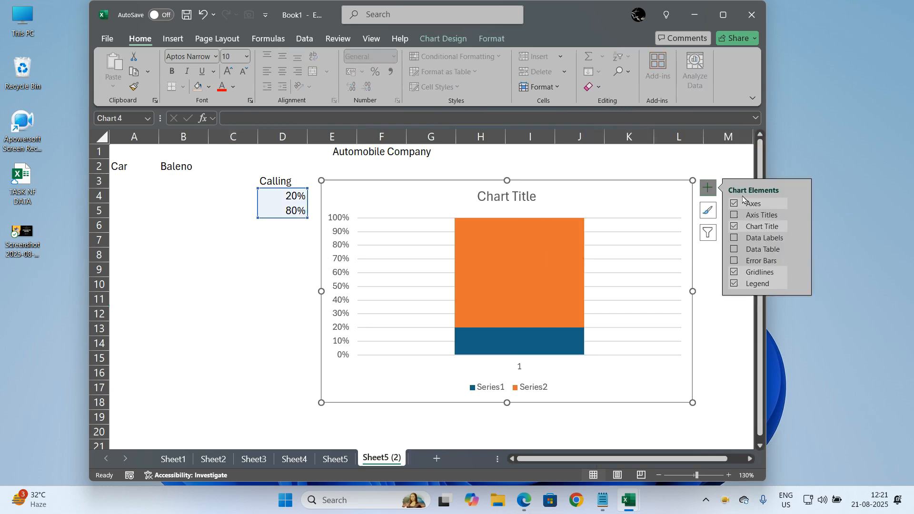
click(735, 204)
click(735, 226)
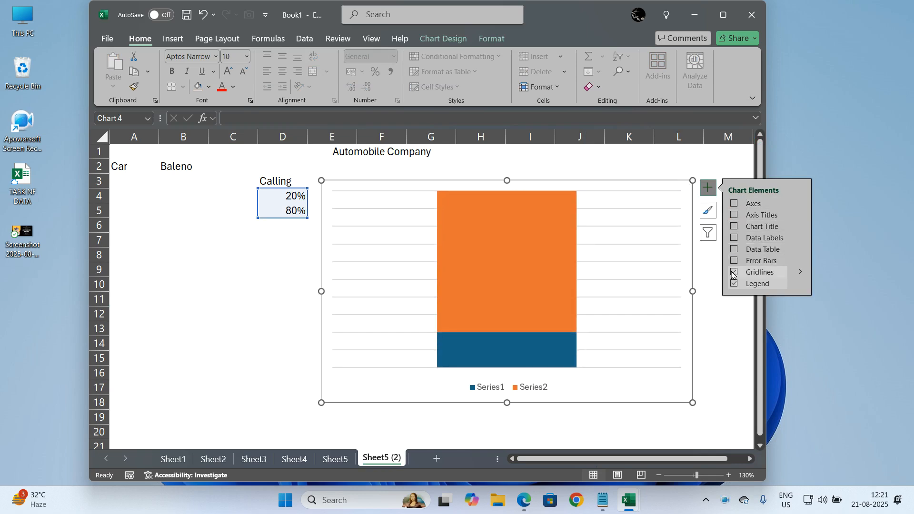
click(735, 272)
click(735, 284)
click(730, 312)
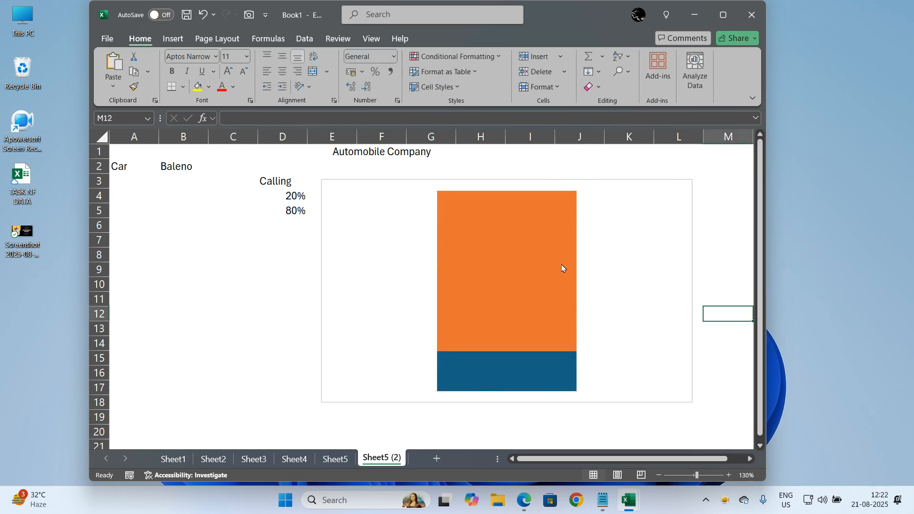
mouse_move(509, 273)
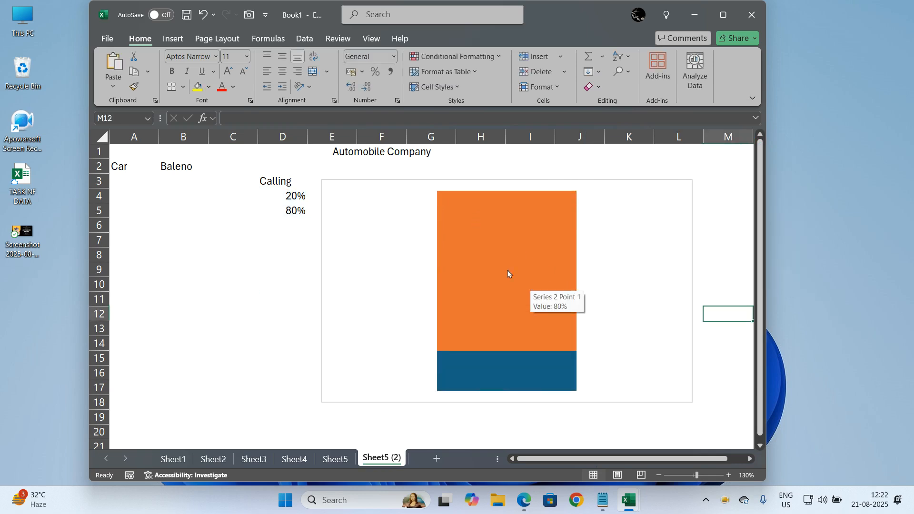
Step: Set the stacked column's gap width to 0% so the bars span the chart, and close the formatting pane
click(540, 245)
right_click(535, 242)
key(Escape)
right_click(540, 245)
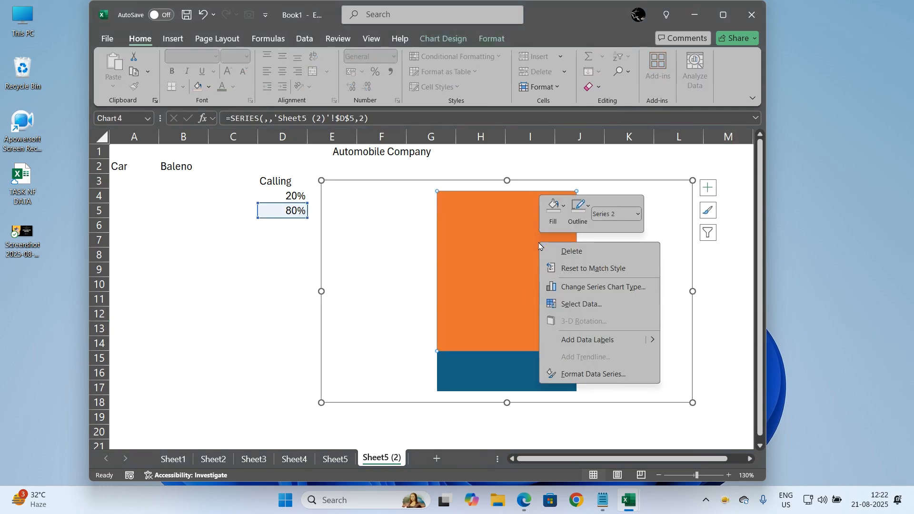
click(590, 374)
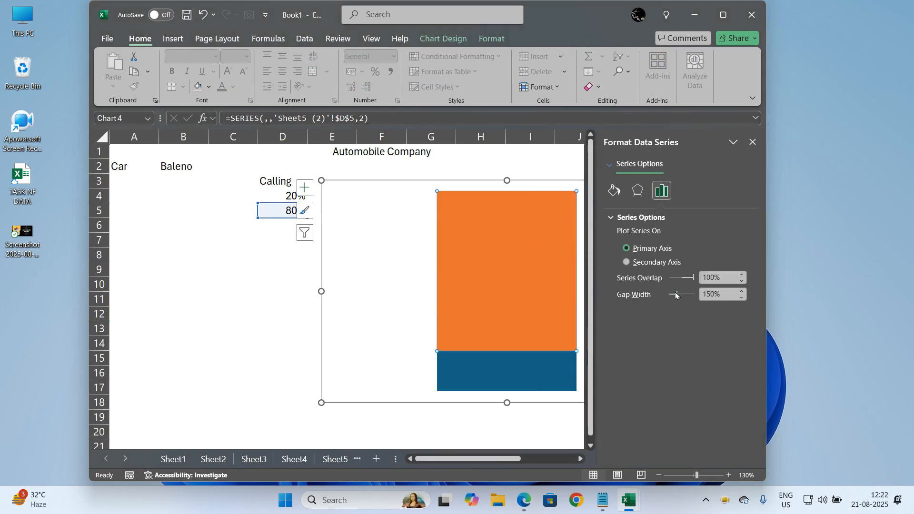
drag(681, 296, 659, 295)
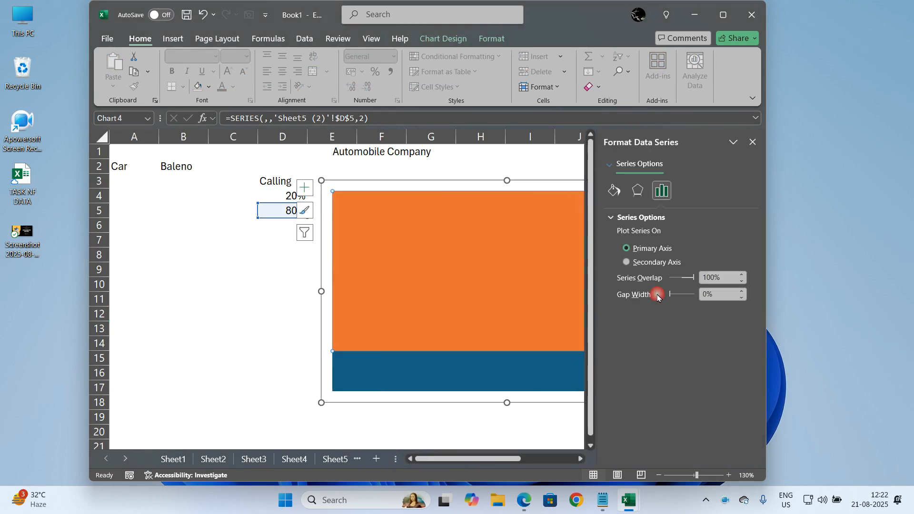
click(241, 317)
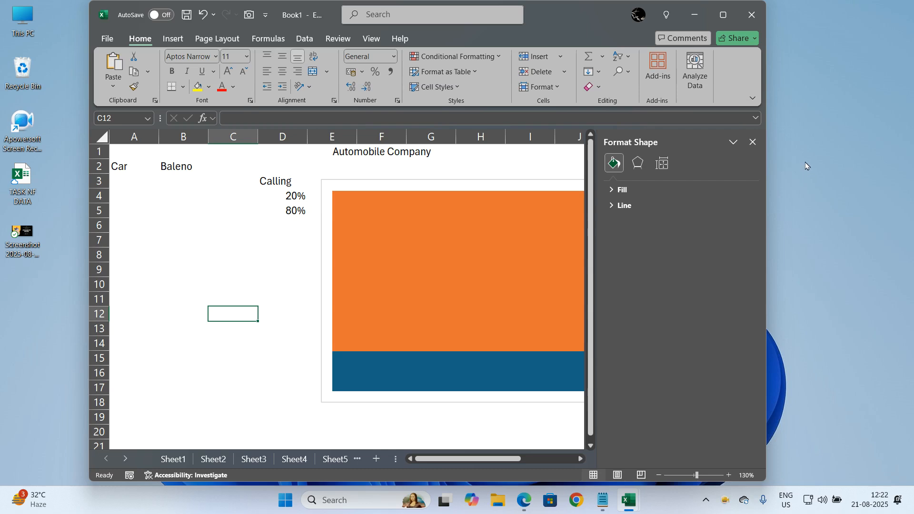
click(758, 145)
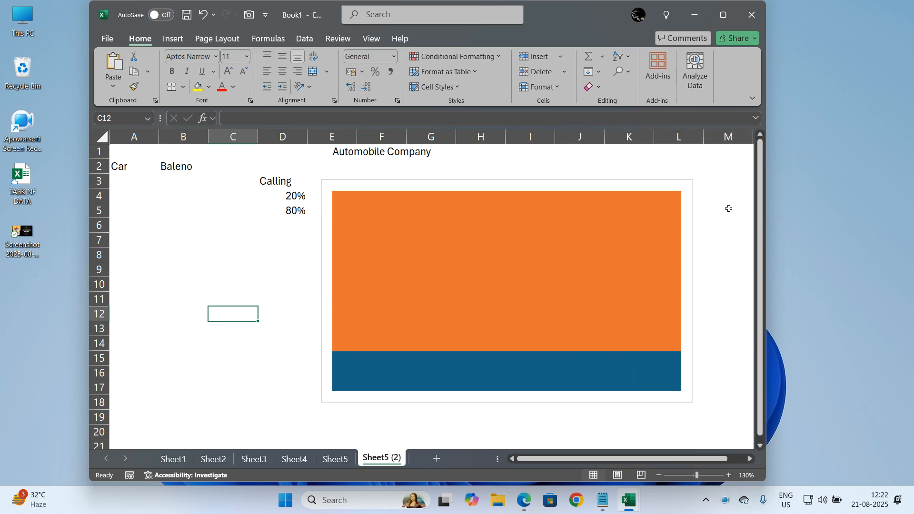
Step: Remove the outline around the stacked column chart's area
click(688, 187)
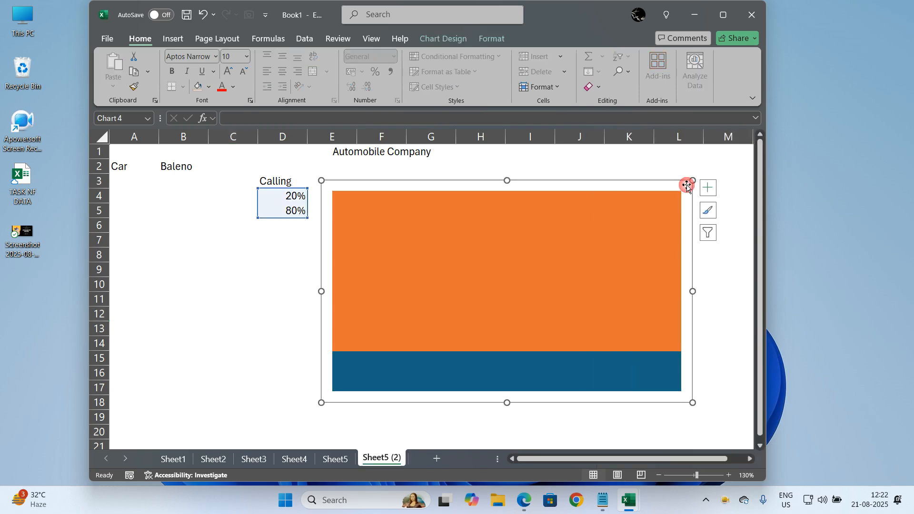
click(494, 39)
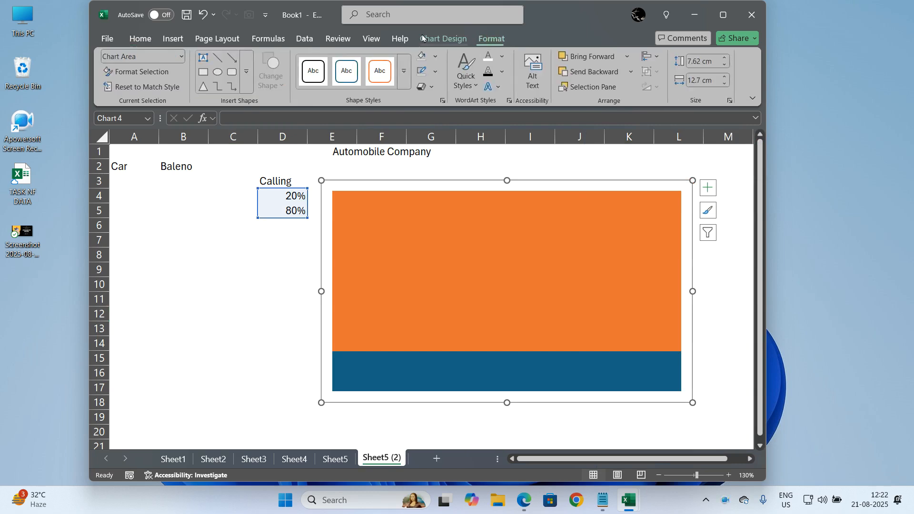
click(435, 71)
click(456, 291)
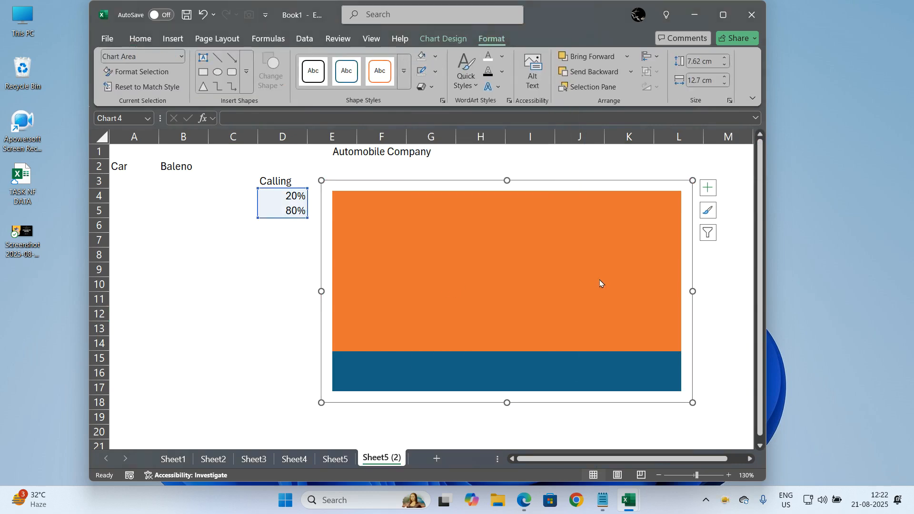
Step: Narrow the chart to about 8.35 cm wide and move it slightly away from the Calling data
drag(694, 293, 565, 293)
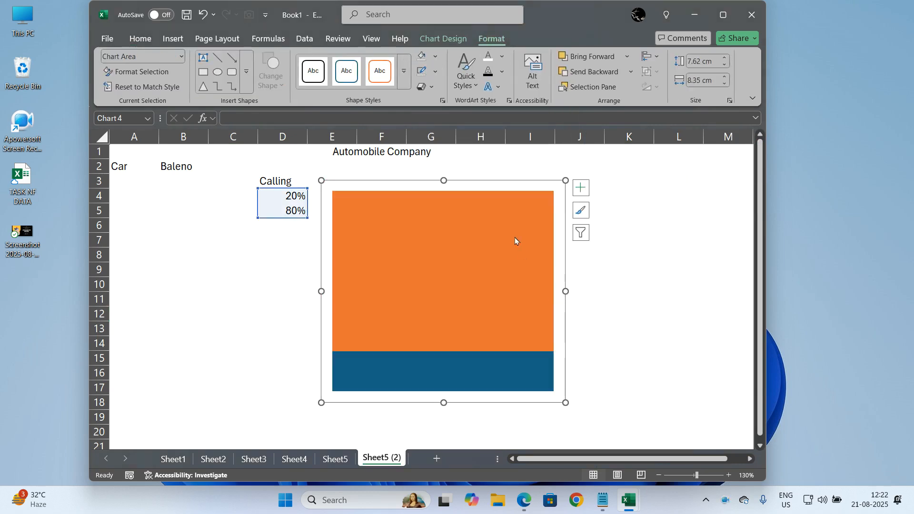
click(532, 215)
drag(551, 185, 611, 185)
Step: Fill the chart's lower segment, which represents D4, with standard red
click(510, 375)
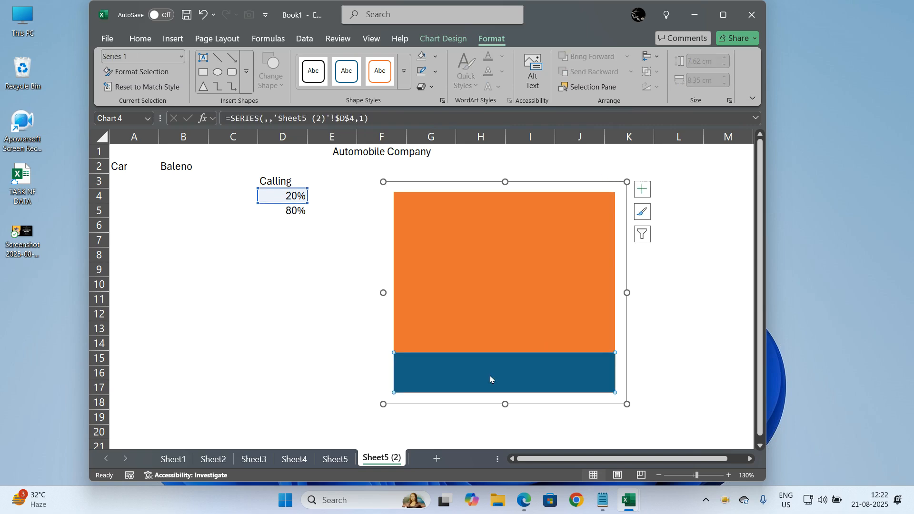
click(503, 377)
click(435, 56)
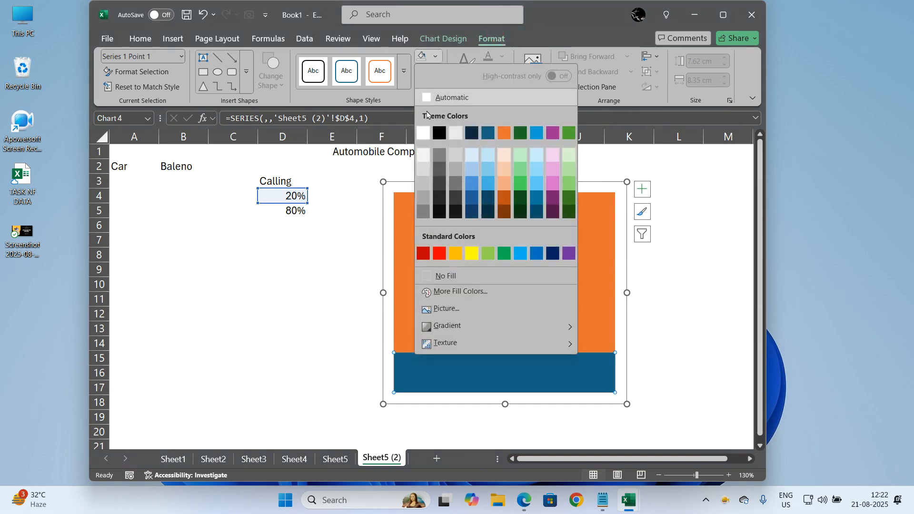
click(442, 254)
Step: Remove the fill from the upper orange series, leaving it transparent
click(497, 261)
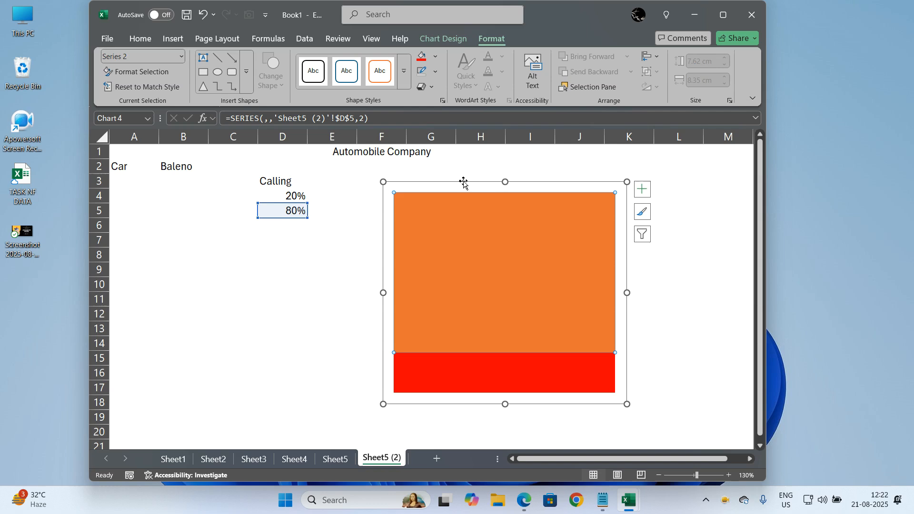
click(435, 57)
click(436, 57)
click(436, 58)
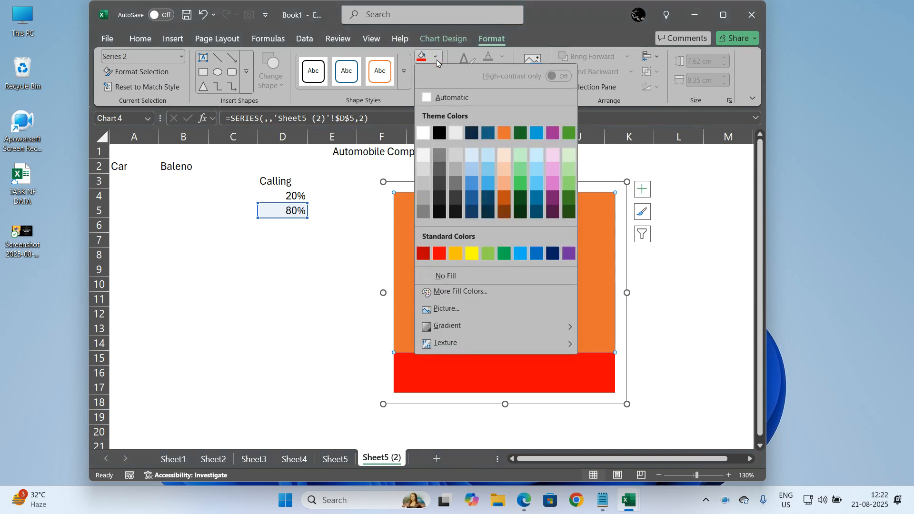
click(447, 275)
click(669, 286)
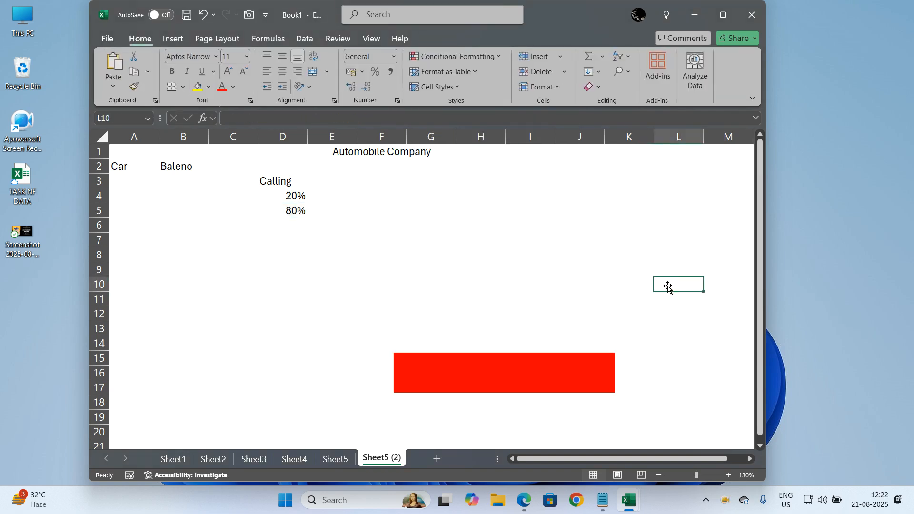
Step: Set the Calling percentage in cell D4 to 100%
click(296, 196)
text(100)
key(Return)
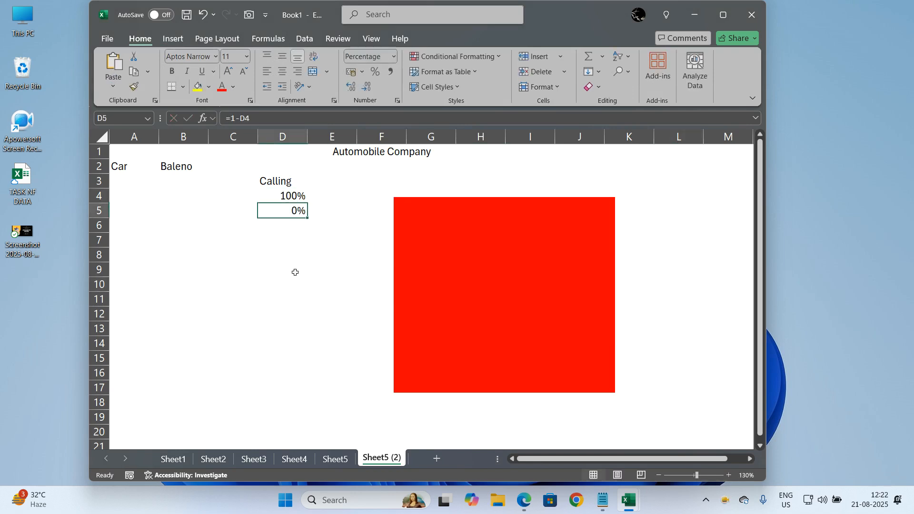
Step: Narrow the red chart into an upright column and move it over columns A to C, starting near row 5
click(584, 259)
drag(627, 293, 530, 293)
click(445, 301)
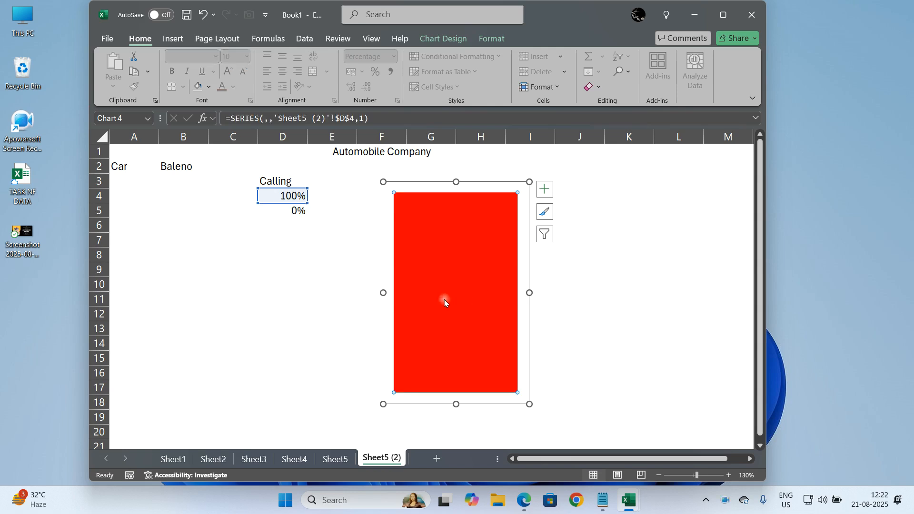
drag(507, 185, 251, 214)
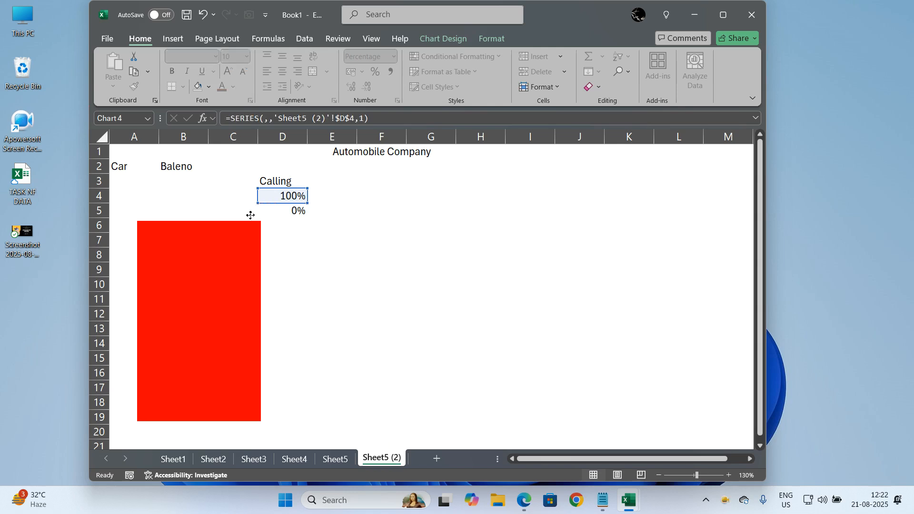
click(521, 232)
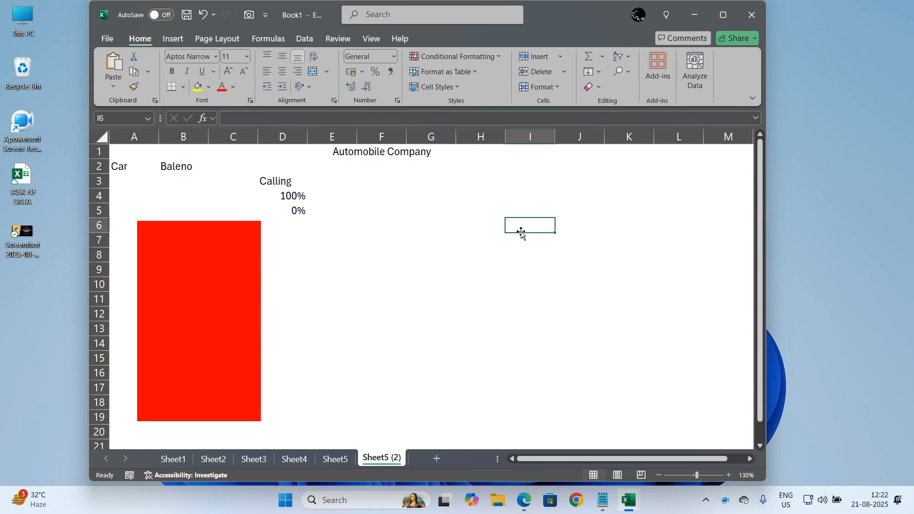
Step: Switch to PowerPoint and start a blank presentation, giving its first slide the Blank layout
key(super)
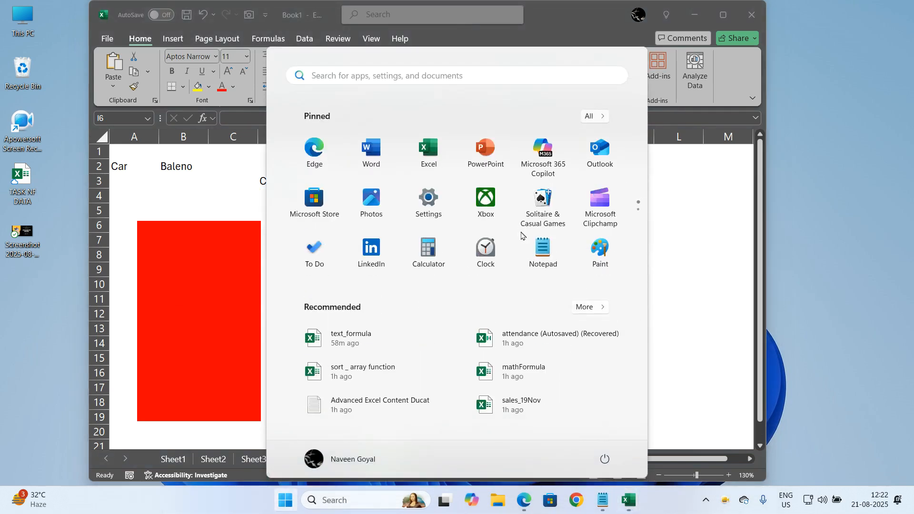
text(powerp)
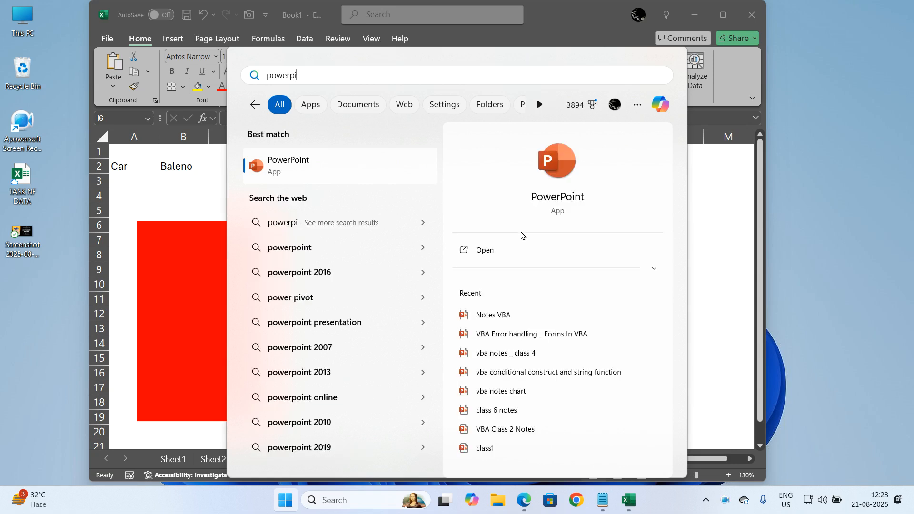
text(oint)
key(Return)
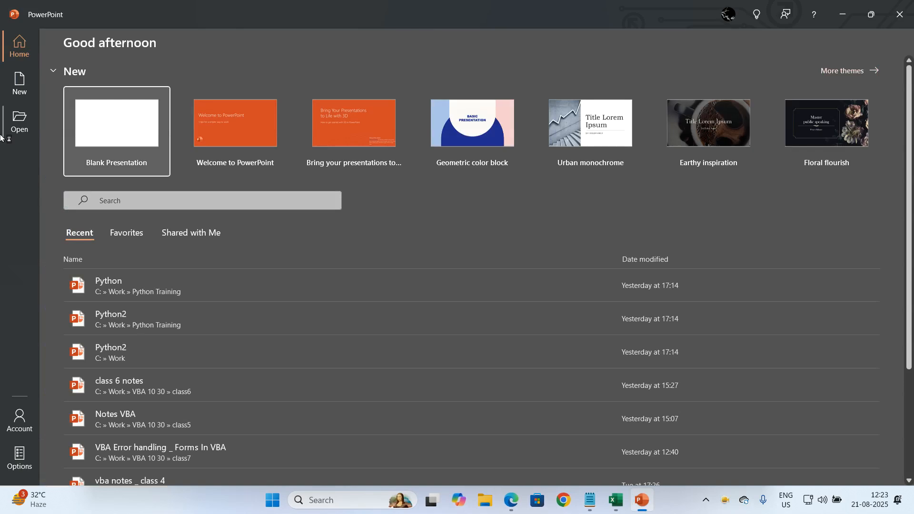
click(112, 124)
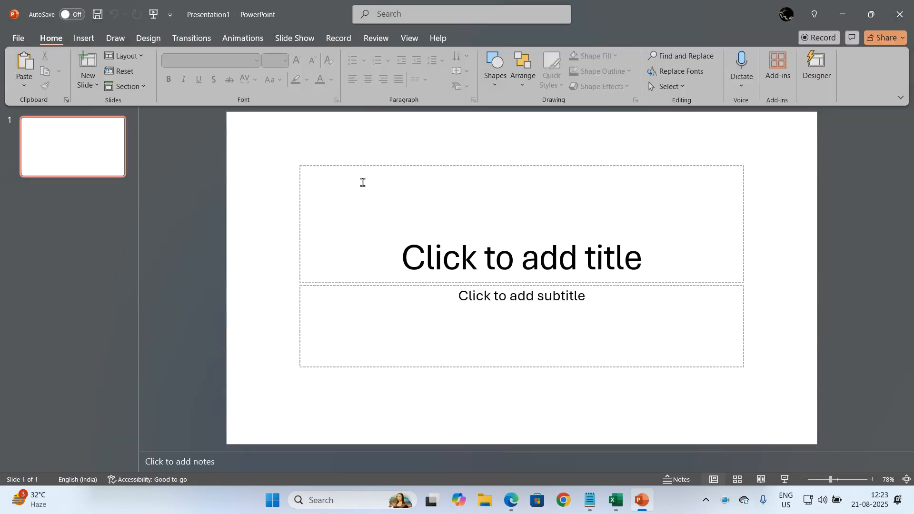
click(126, 56)
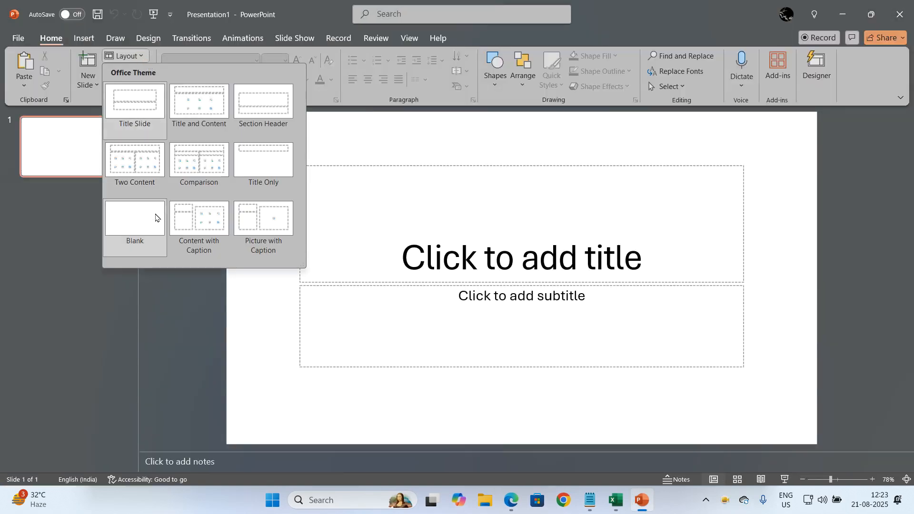
click(149, 220)
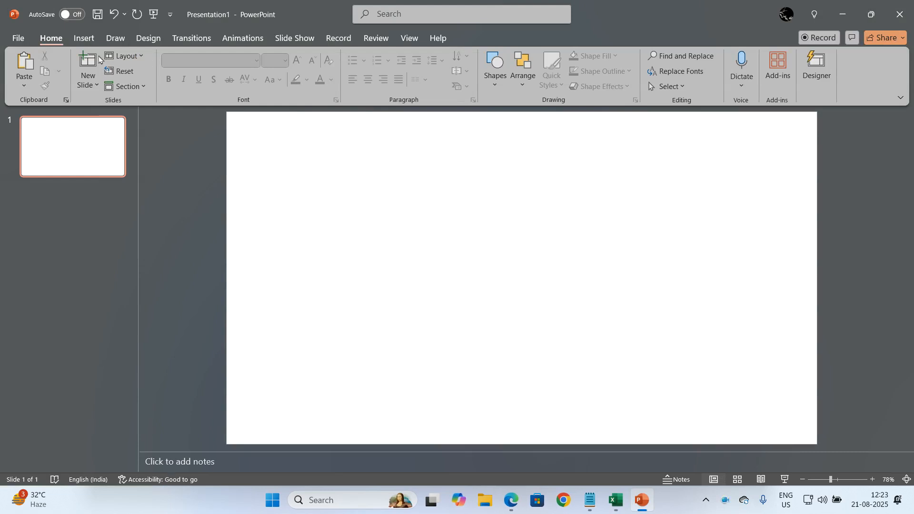
Step: Draw an upright rectangle about 7.2 cm wide and 10.7 cm high on the left part of the slide
click(83, 38)
click(239, 86)
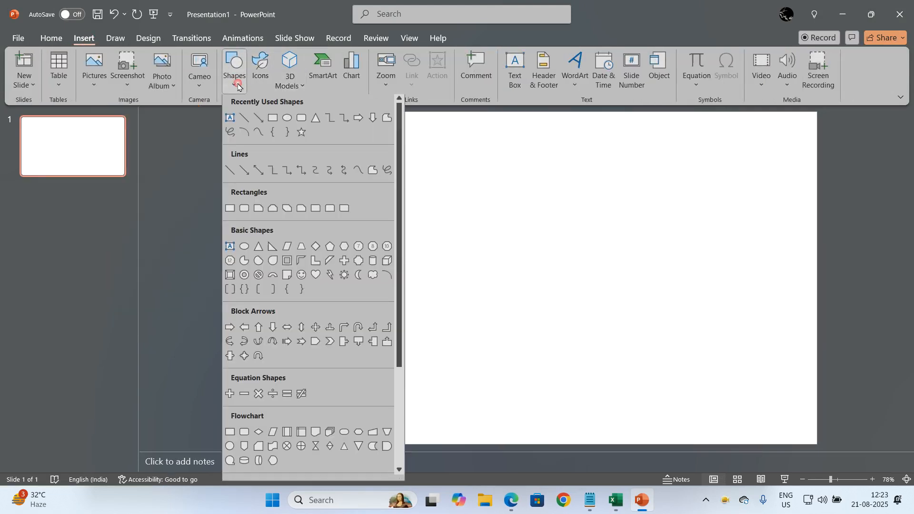
click(273, 121)
drag(318, 164, 443, 352)
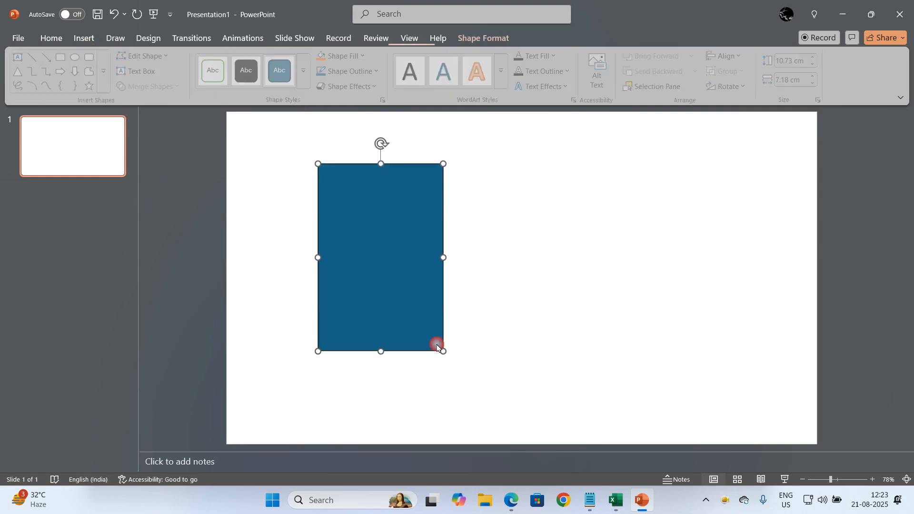
drag(422, 273, 399, 281)
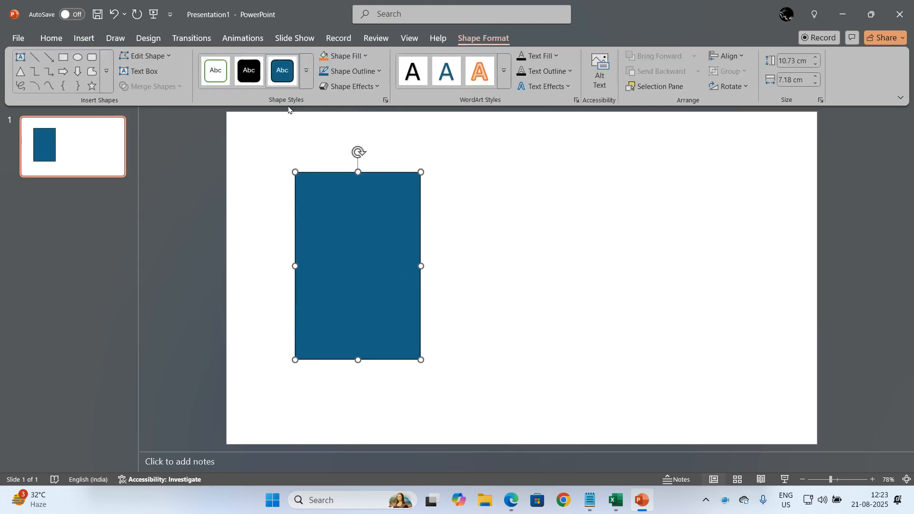
Step: Insert a text box to the right of the rectangle and clear the trial text entered in it
click(82, 39)
click(517, 71)
click(486, 191)
text(sfa)
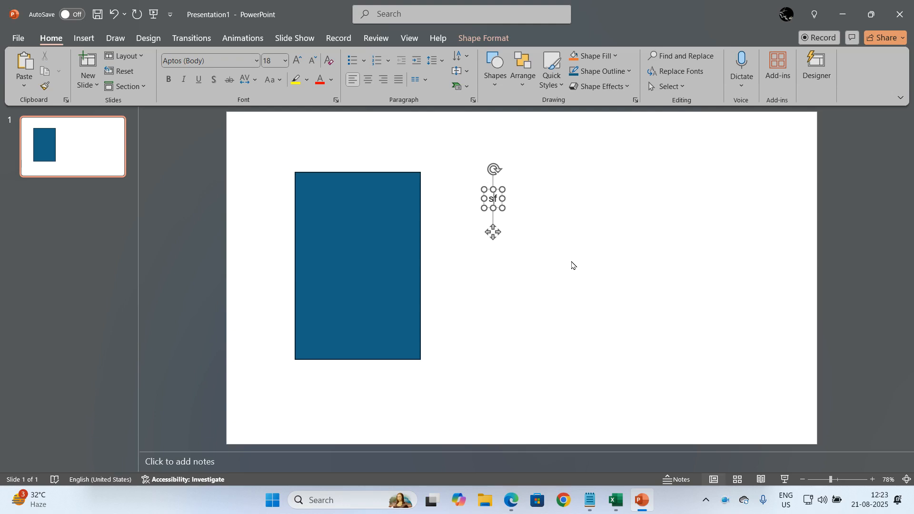
key(BackSpace)
key(BackSpace)
key(BackSpace)
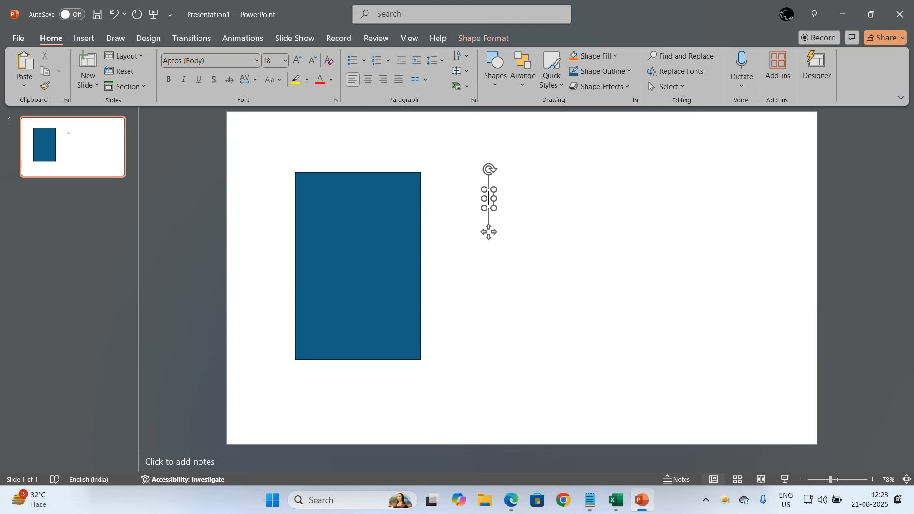
Step: Set the text box's font size to 210, check it with the trial text "af", and erase that text
click(275, 62)
text(210)
key(Return)
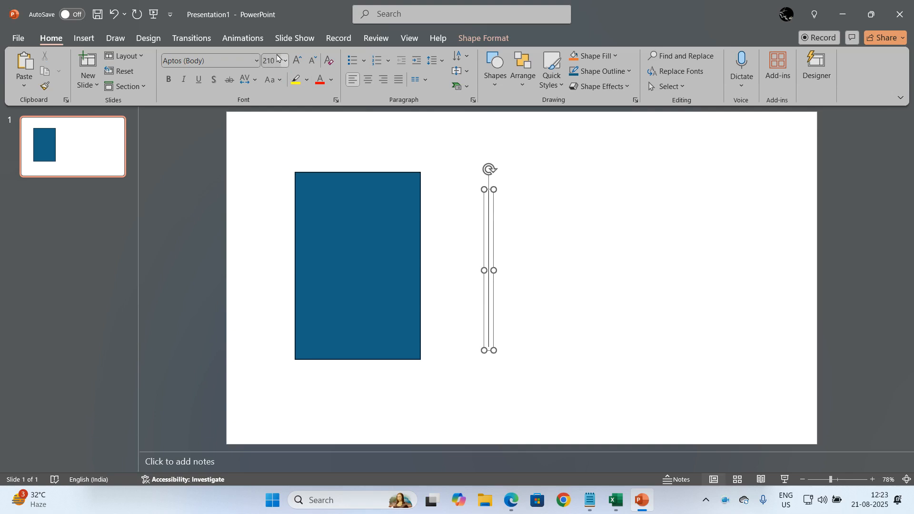
text(af)
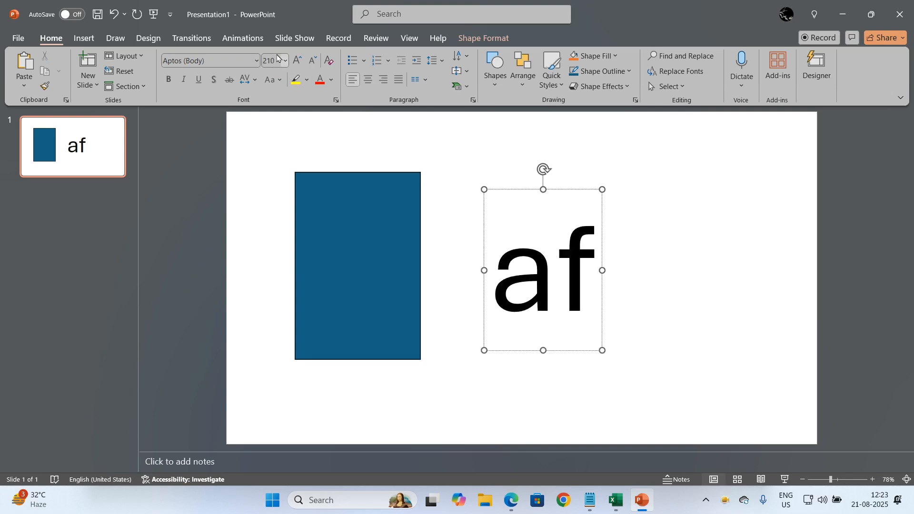
key(BackSpace)
key(BackSpace)
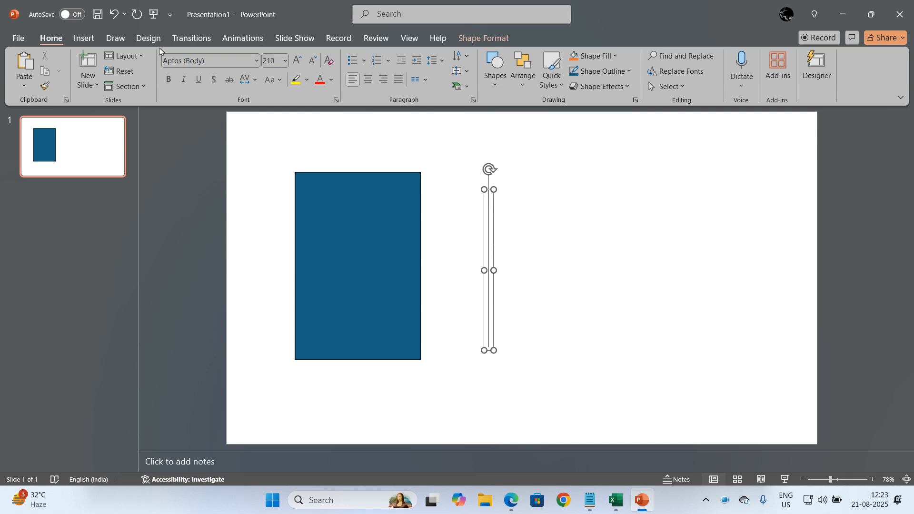
Step: Insert the Webdings telephone handset symbol, character code 197, into the text box
click(83, 38)
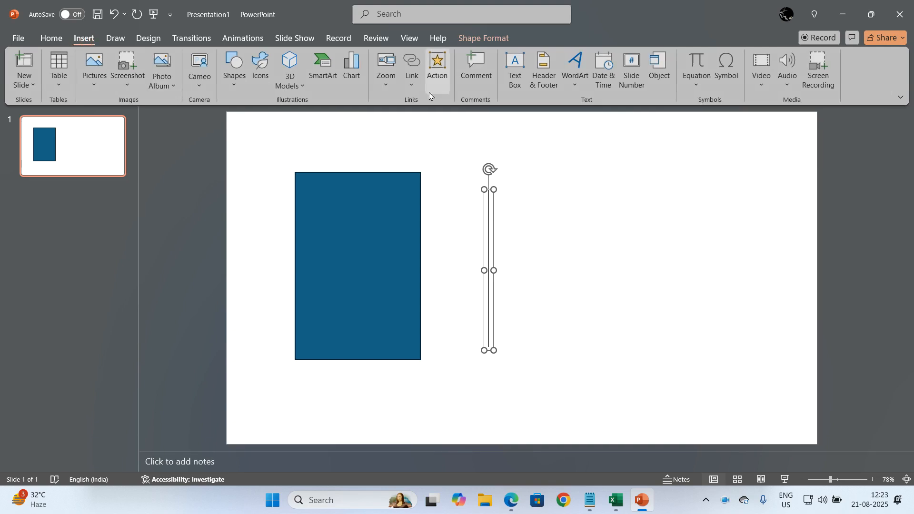
click(728, 72)
drag(506, 130, 649, 114)
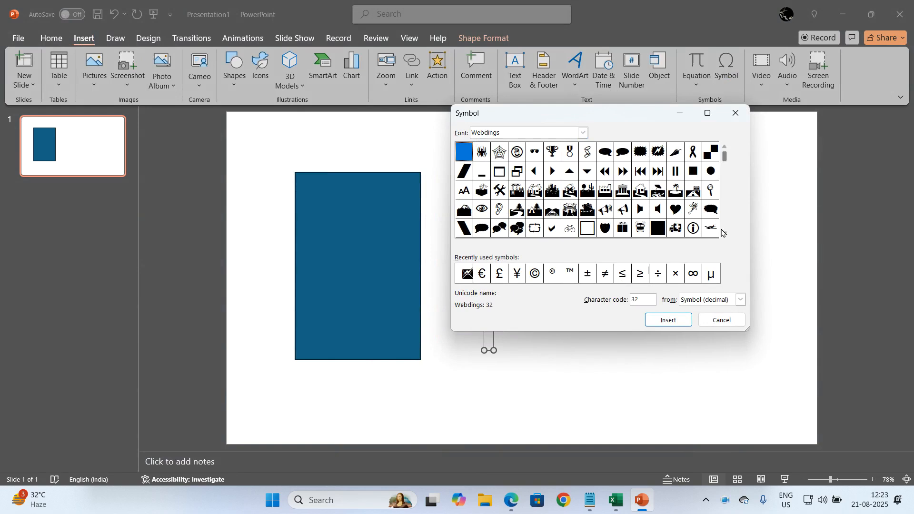
click(725, 234)
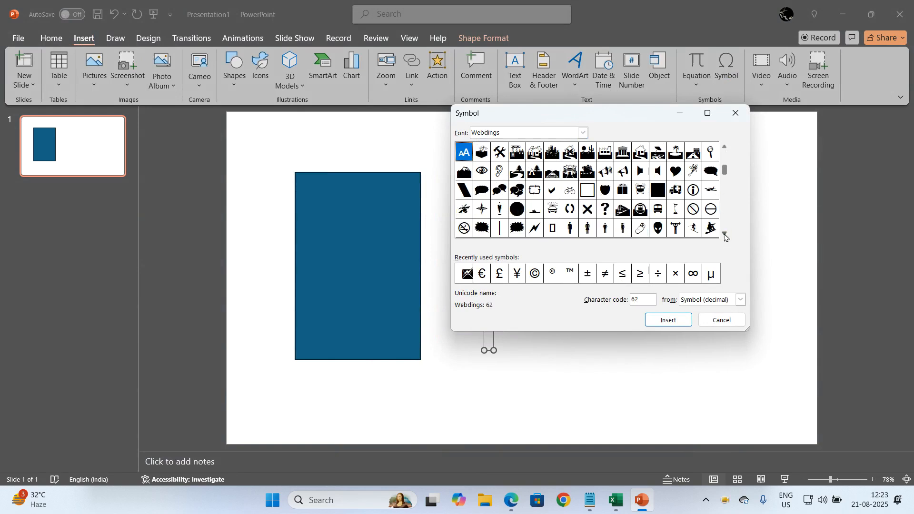
click(725, 234)
click(725, 234)
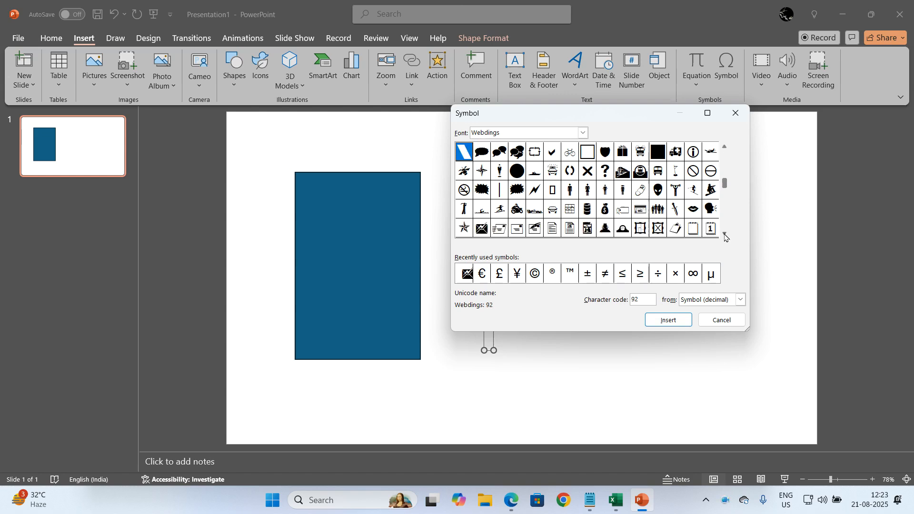
click(725, 234)
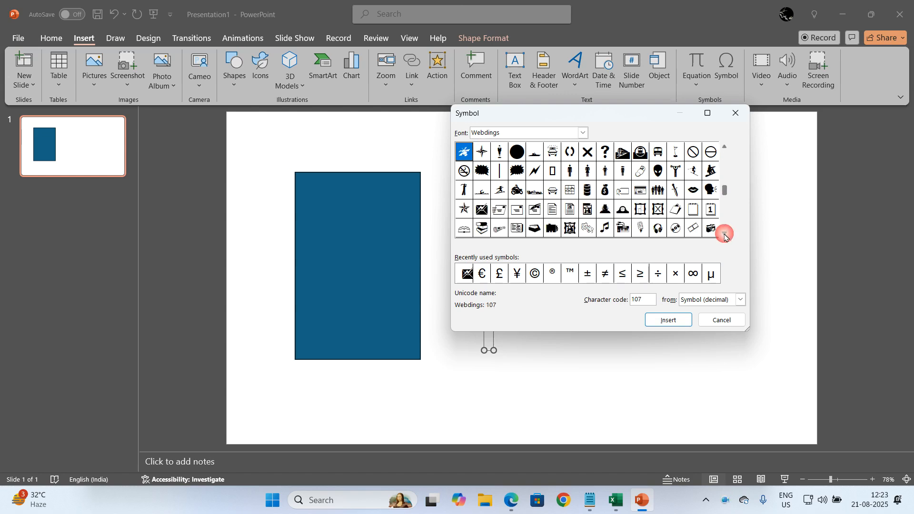
click(725, 233)
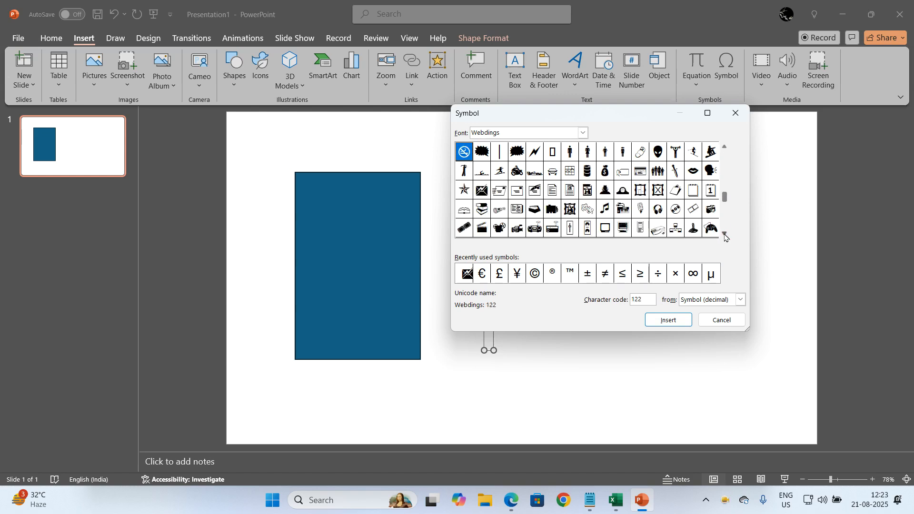
click(724, 234)
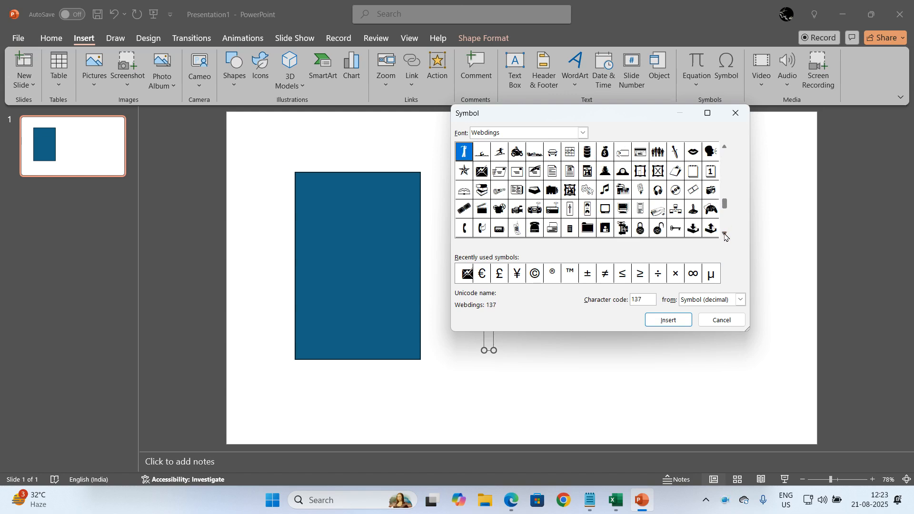
click(465, 229)
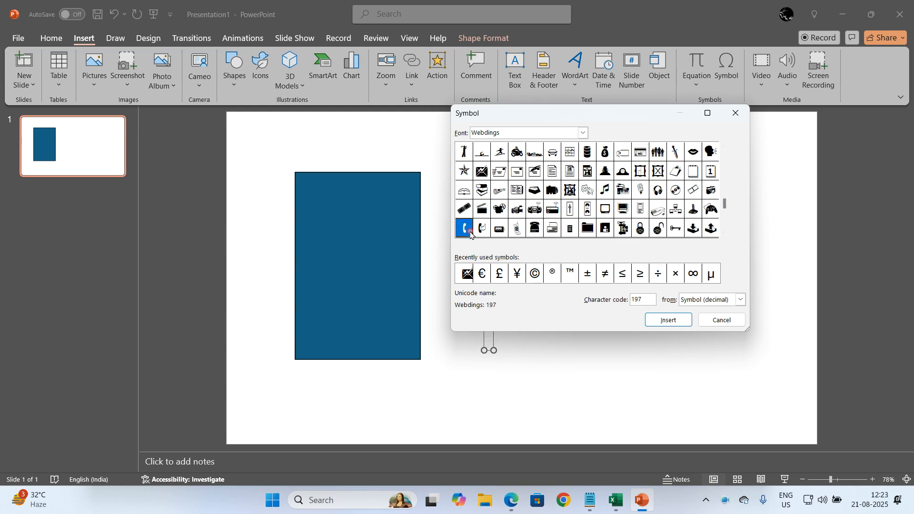
click(653, 318)
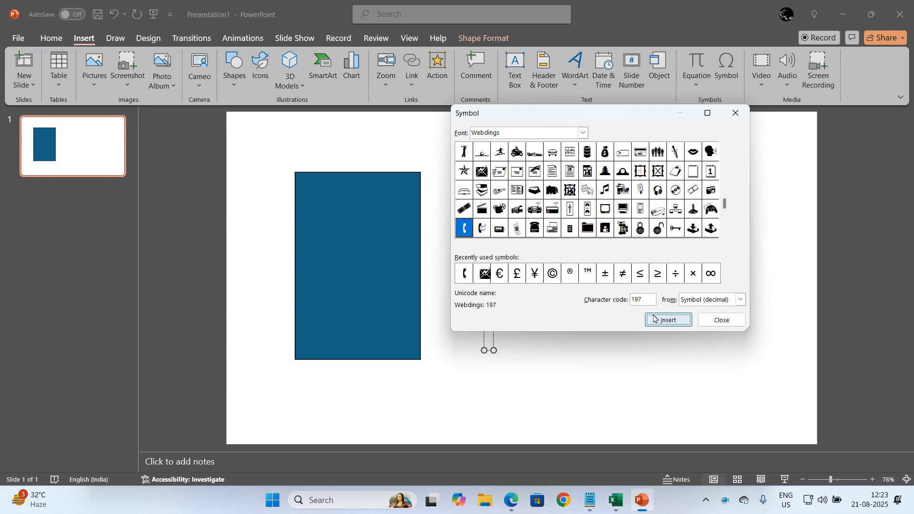
click(657, 322)
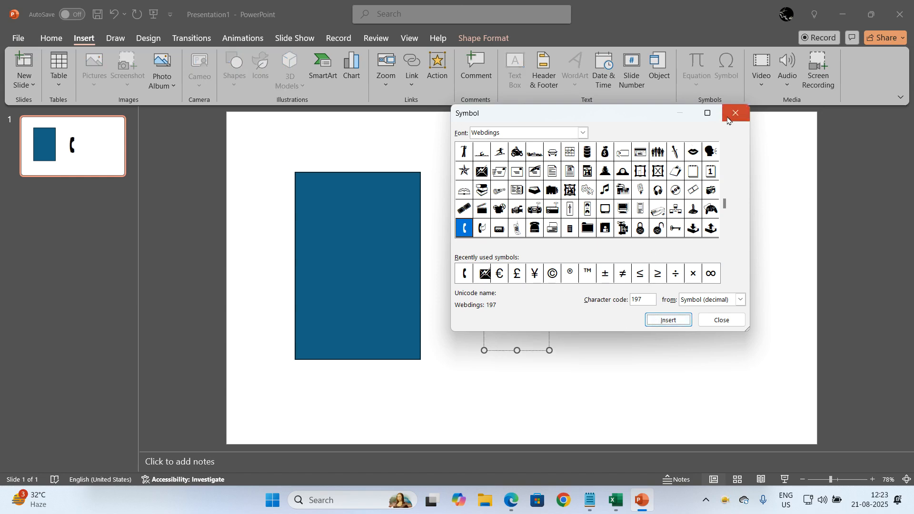
click(736, 113)
click(595, 235)
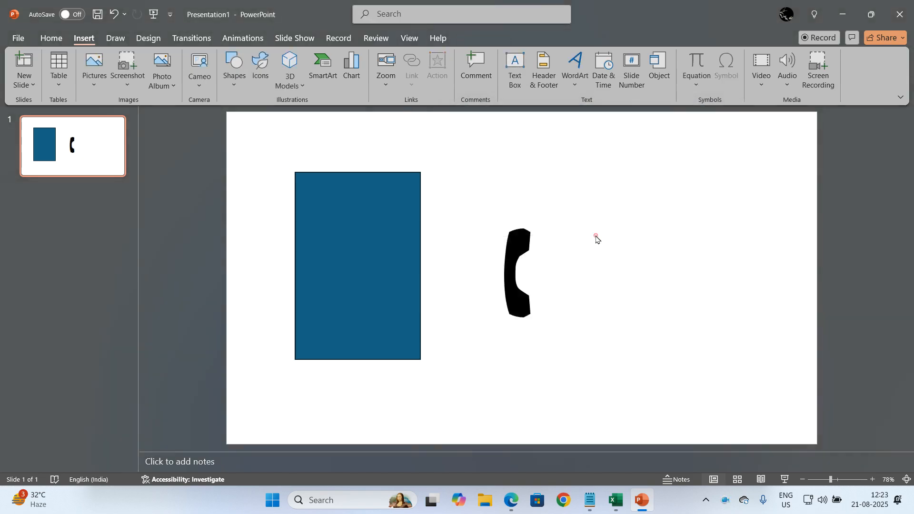
Step: Centre the handset symbol over the blue rectangle and merge the two shapes with Combine, moving the result slightly up and right
click(521, 236)
drag(547, 189, 384, 185)
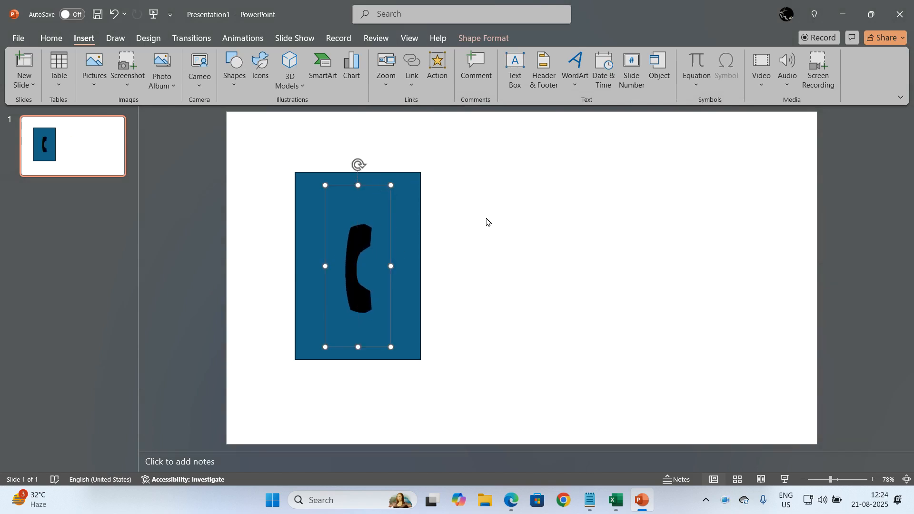
key(ctrl+a)
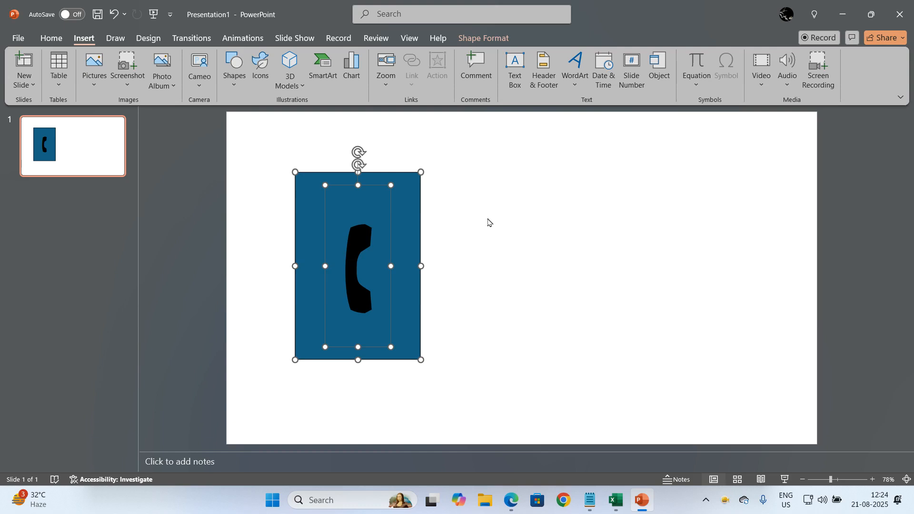
click(497, 45)
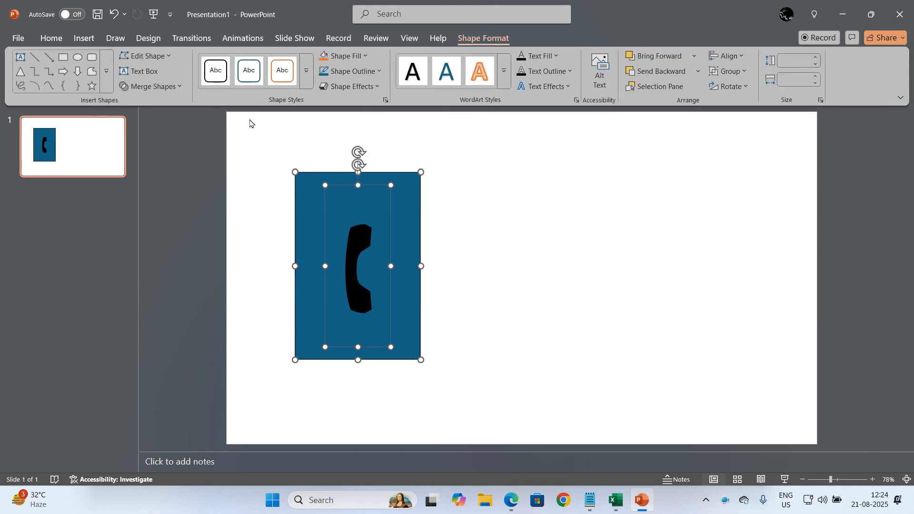
click(163, 86)
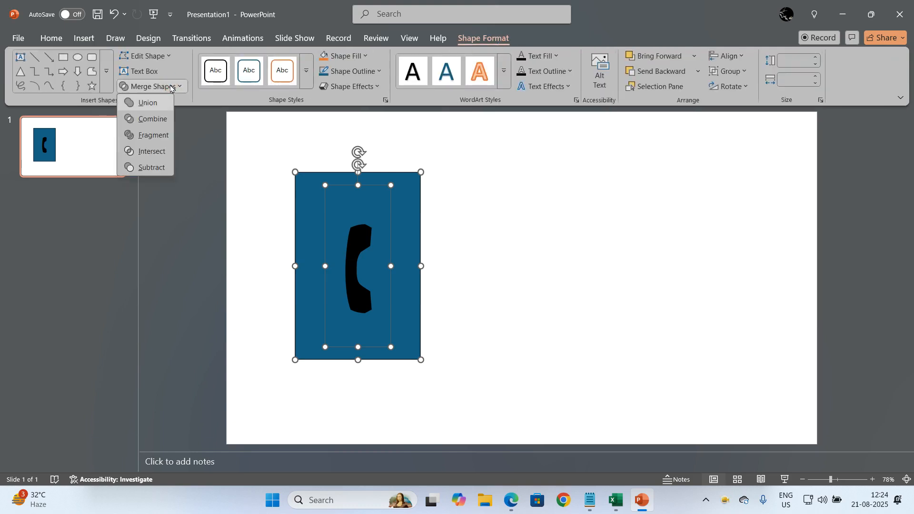
click(161, 119)
drag(384, 191, 413, 181)
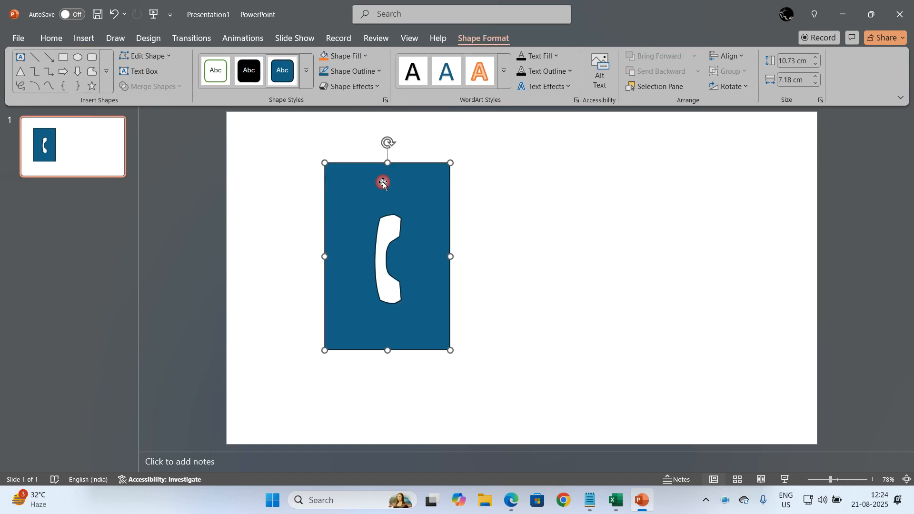
Step: Give the merged handset shape a white fill and a red outline
click(365, 56)
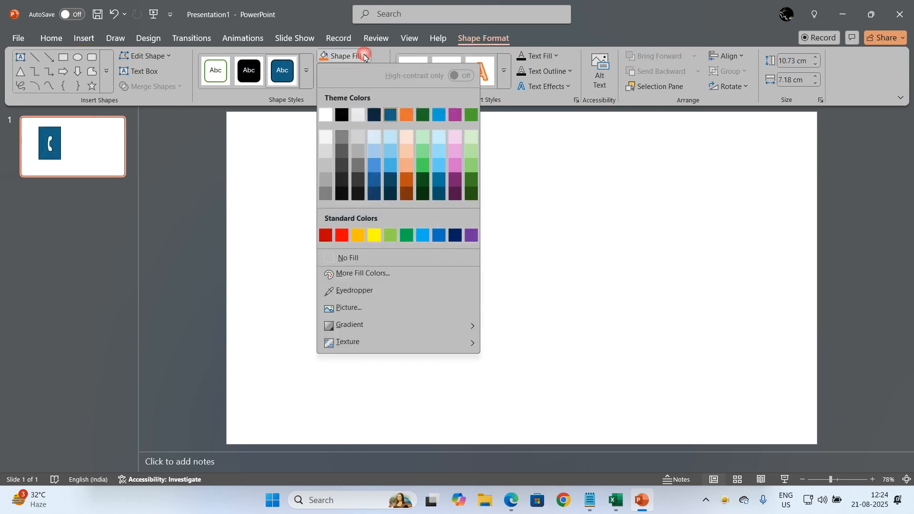
click(332, 116)
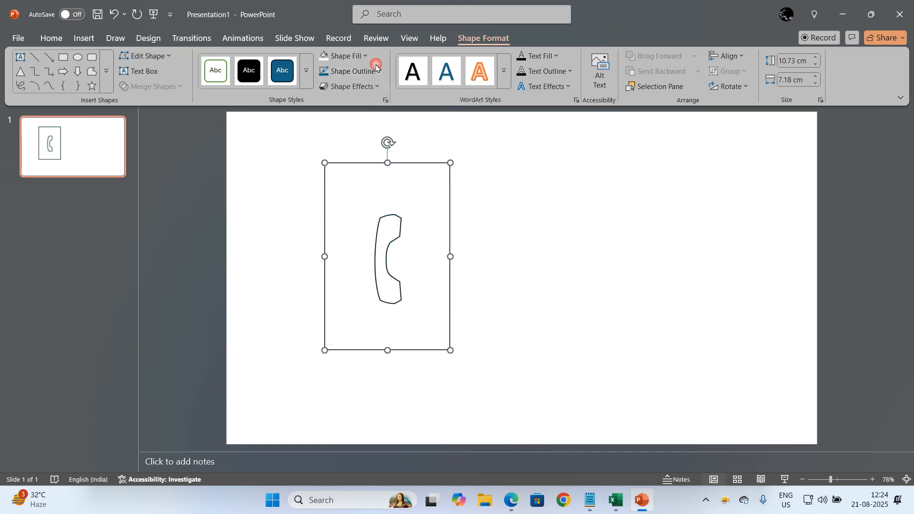
click(377, 67)
click(341, 249)
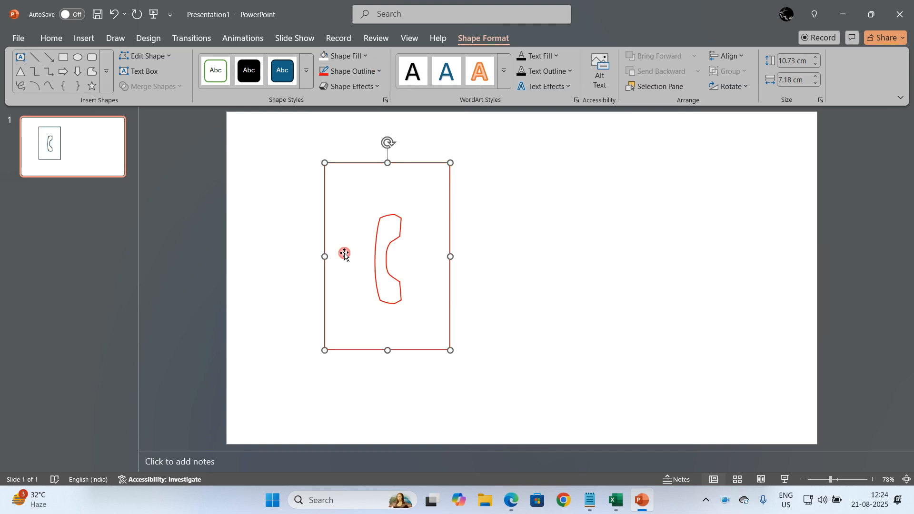
Step: Move the handset shape to mid-slide, copy it, and paste it as a picture into Excel's Sheet5 (2) over columns G to K
click(528, 249)
drag(422, 182, 538, 191)
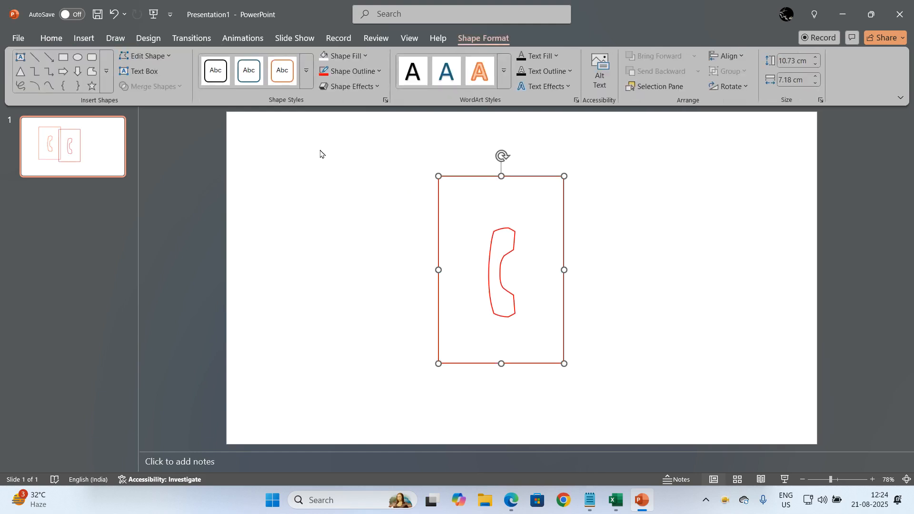
click(50, 37)
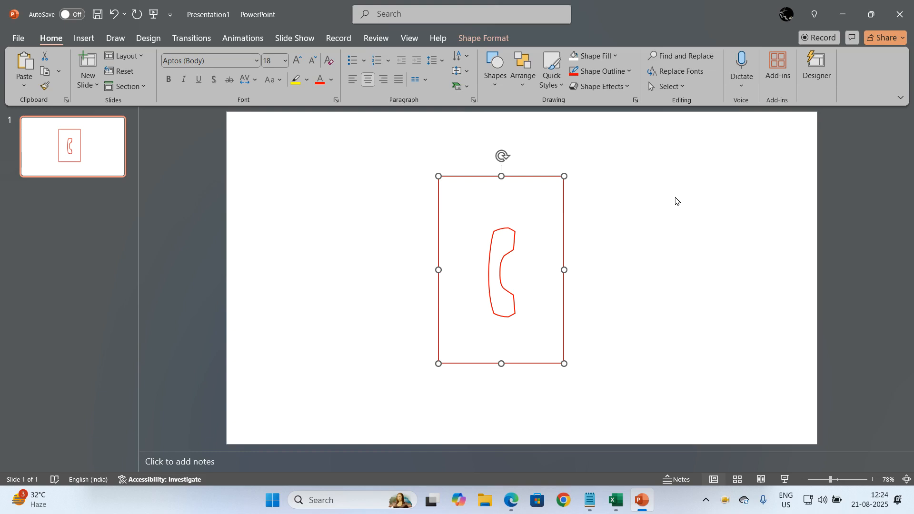
click(843, 15)
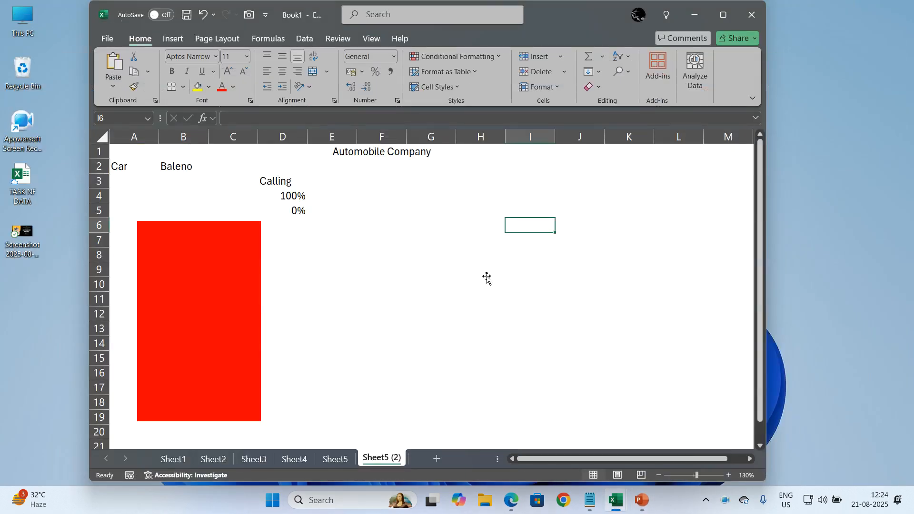
click(113, 86)
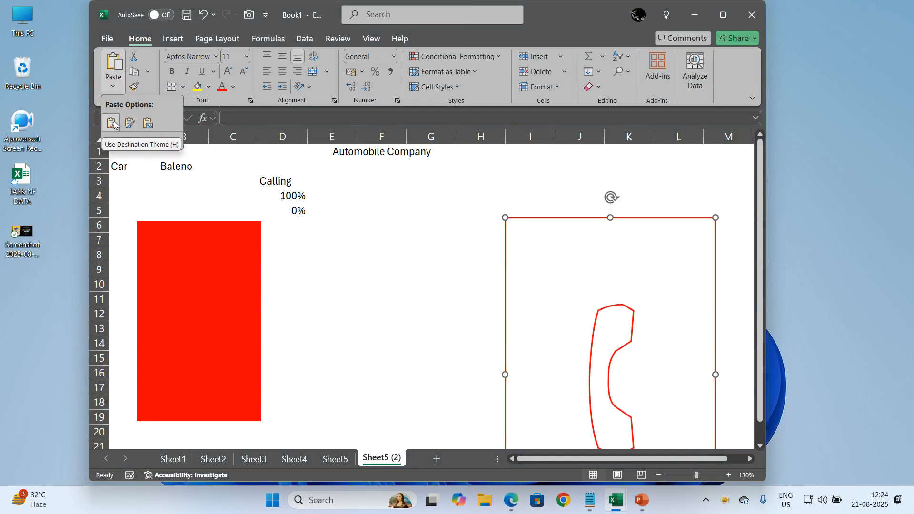
click(147, 123)
drag(585, 286, 505, 247)
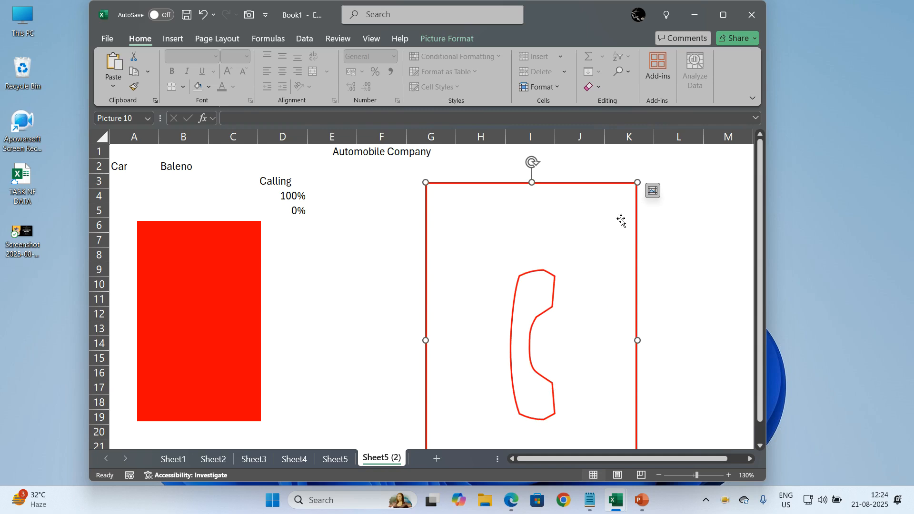
Step: Crop the pasted picture closely around the handset, to about 5.9 cm high and 2.4 cm wide
scroll(613, 213, down, 1)
scroll(592, 200, up, 1)
click(450, 40)
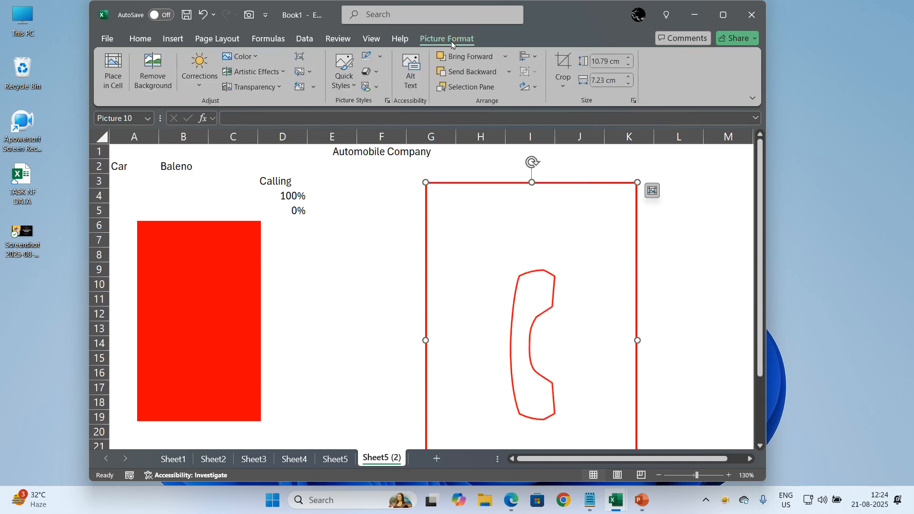
click(563, 72)
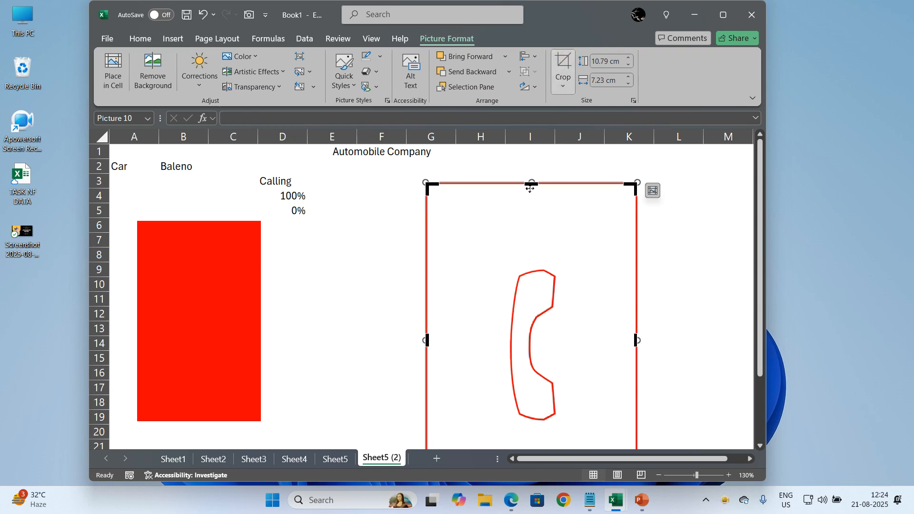
drag(531, 183, 532, 260)
scroll(662, 251, down, 2)
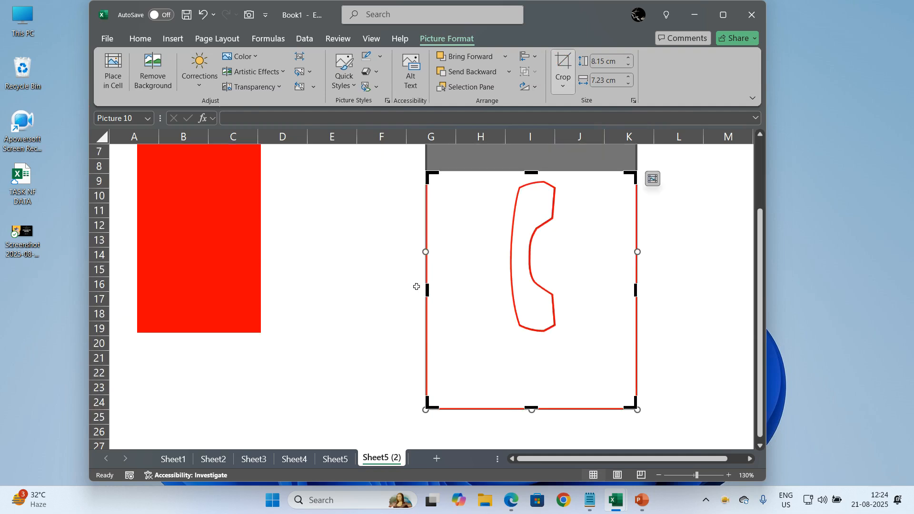
drag(427, 289, 500, 292)
drag(636, 288, 570, 289)
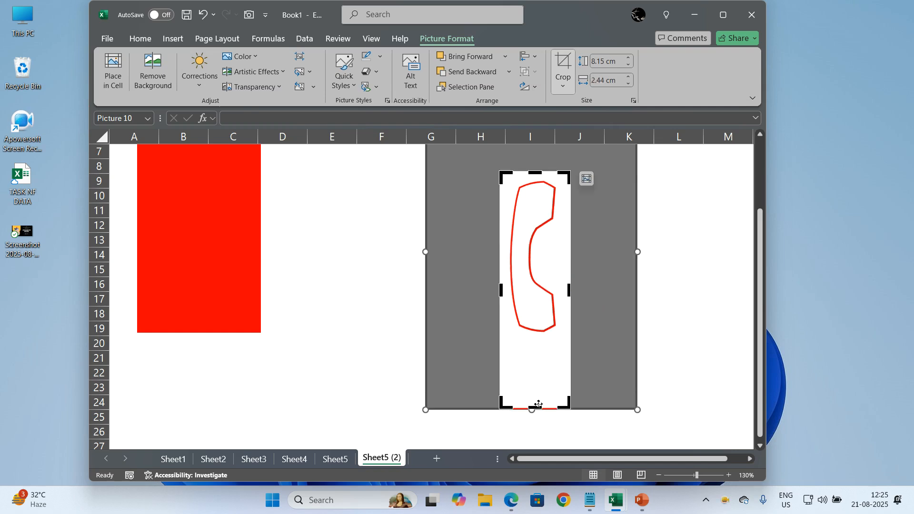
drag(536, 408, 535, 340)
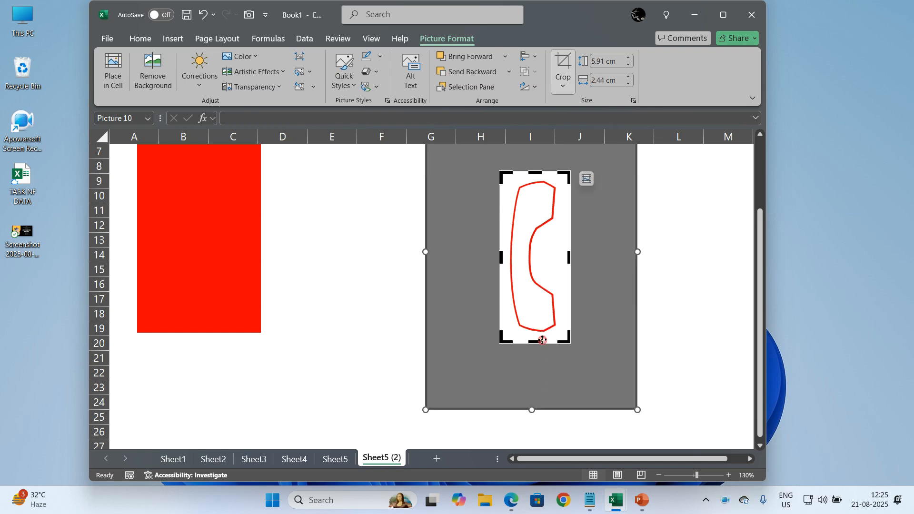
click(651, 300)
Step: Move the red Calling chart beside the handset picture and widen it slightly towards column I
scroll(652, 311, up, 2)
click(215, 302)
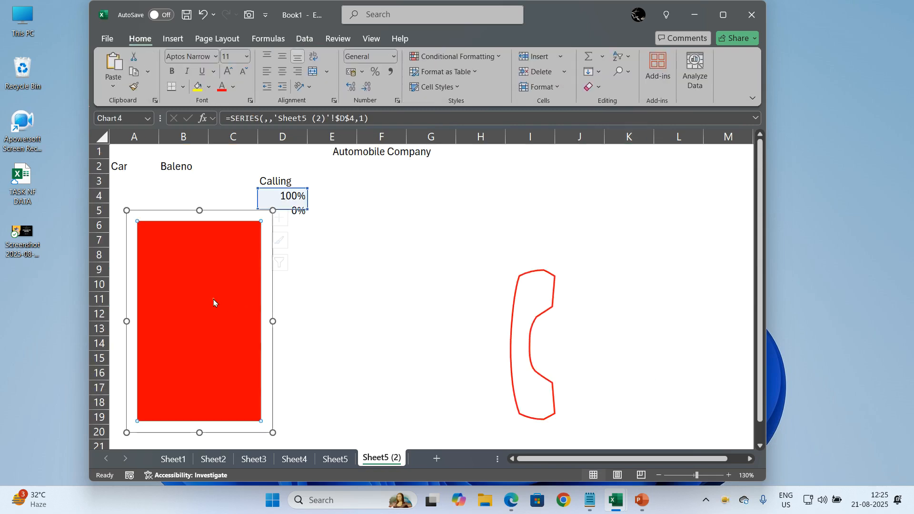
drag(252, 212, 471, 204)
click(529, 288)
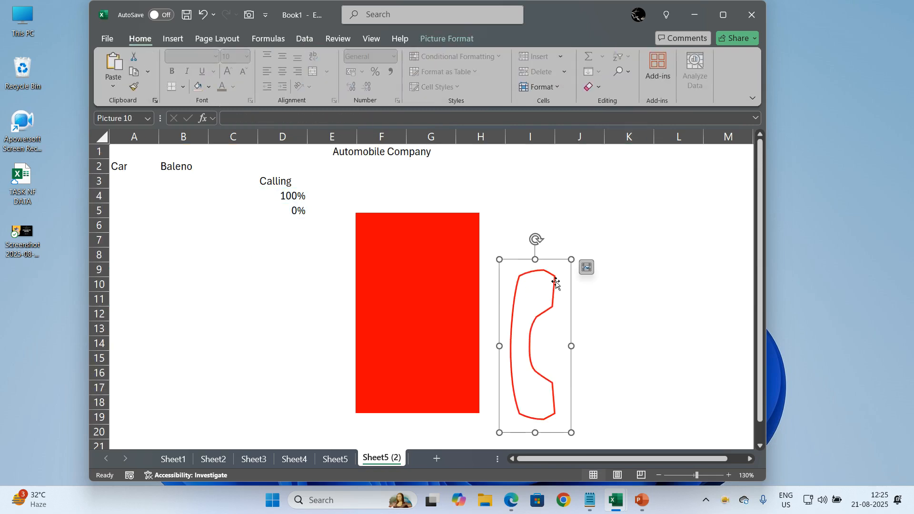
click(437, 272)
drag(491, 313, 508, 313)
Step: Place the handset picture over the lower-left part of the red chart and nudge it until the chart fills the cut-out
click(548, 286)
drag(549, 286, 393, 282)
key(Up)
key(Up)
key(Right)
key(Up)
key(Right)
key(Left)
key(Left)
key(Left)
key(Left)
key(Right)
key(Right)
key(Right)
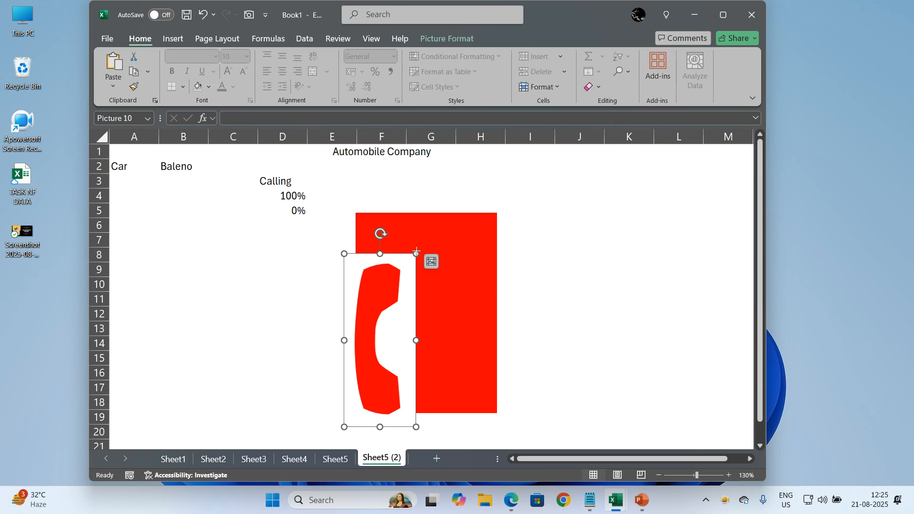
Step: Enlarge the handset picture to the chart's full height and narrow the chart to about the picture's width
drag(416, 253, 437, 219)
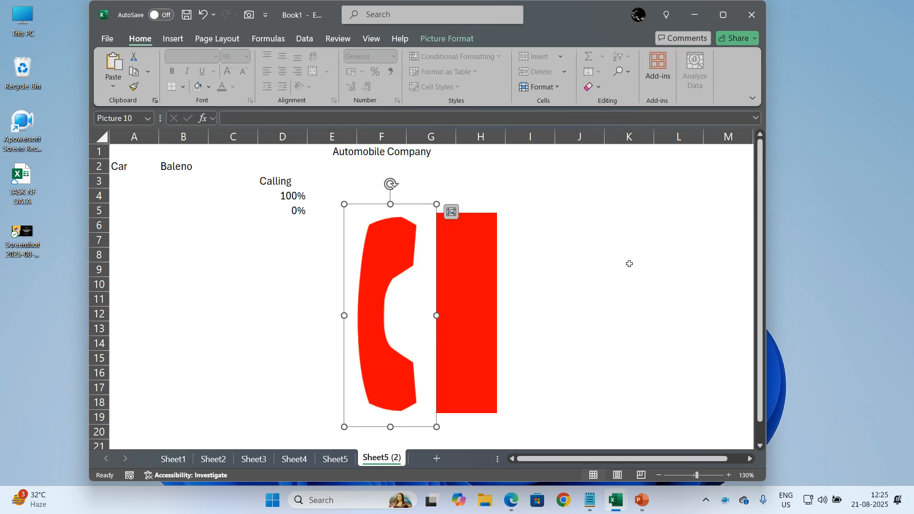
click(561, 288)
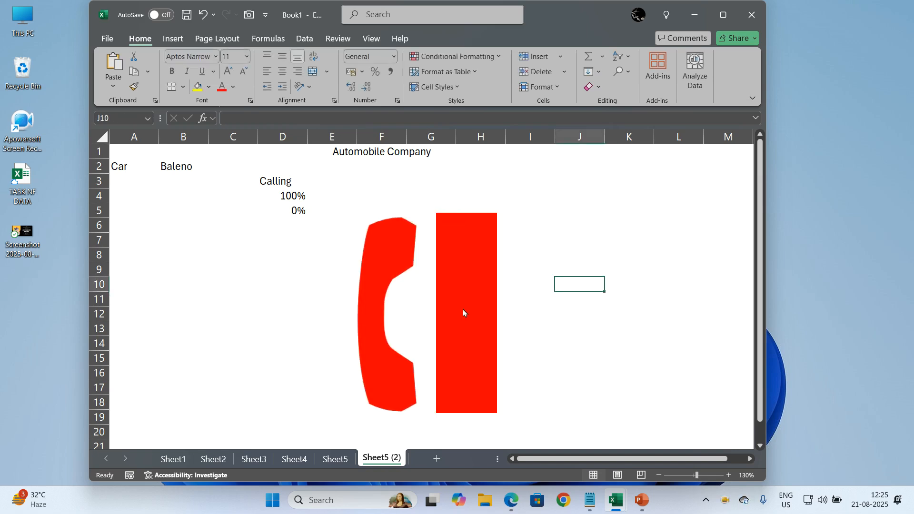
click(464, 312)
drag(510, 314, 439, 314)
Step: Delete the blank text box linked to cell D4 beside the handset
key(ctrl+a)
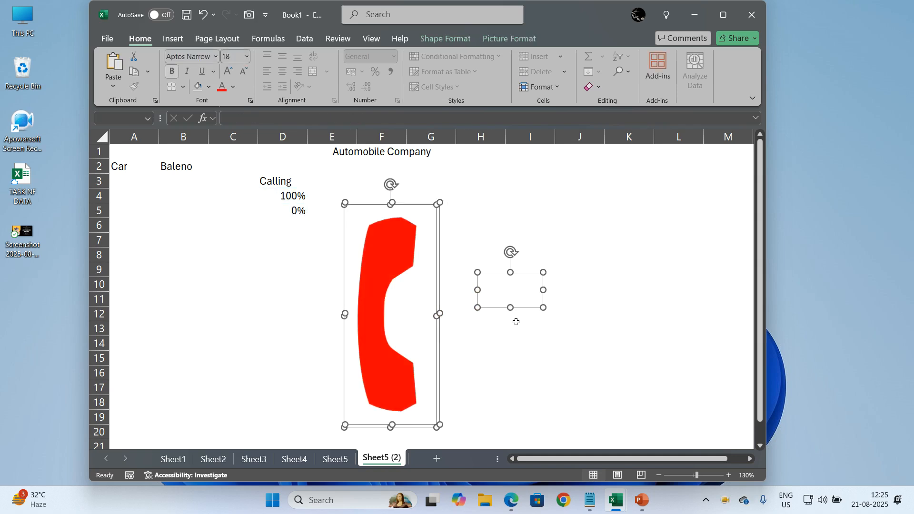
click(521, 196)
click(520, 303)
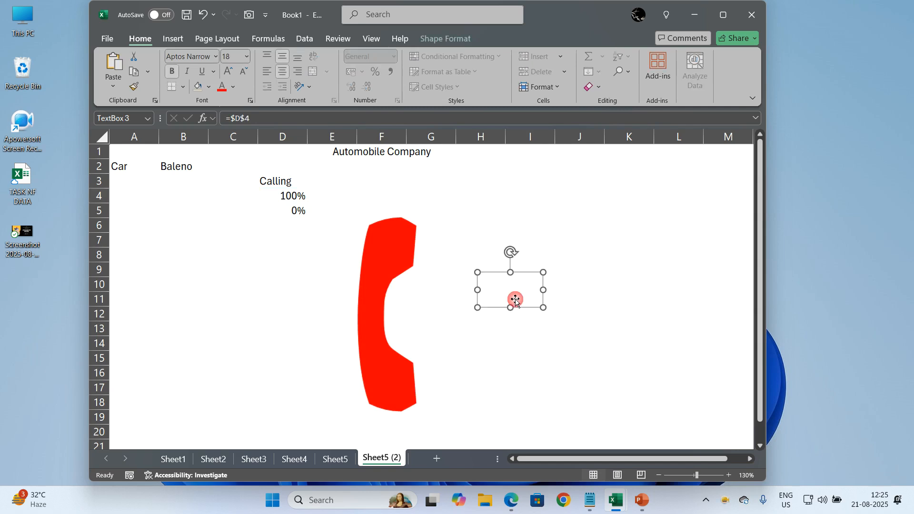
key(Delete)
Step: Group the handset picture with the red Calling chart and move the group over to columns H and I
click(409, 290)
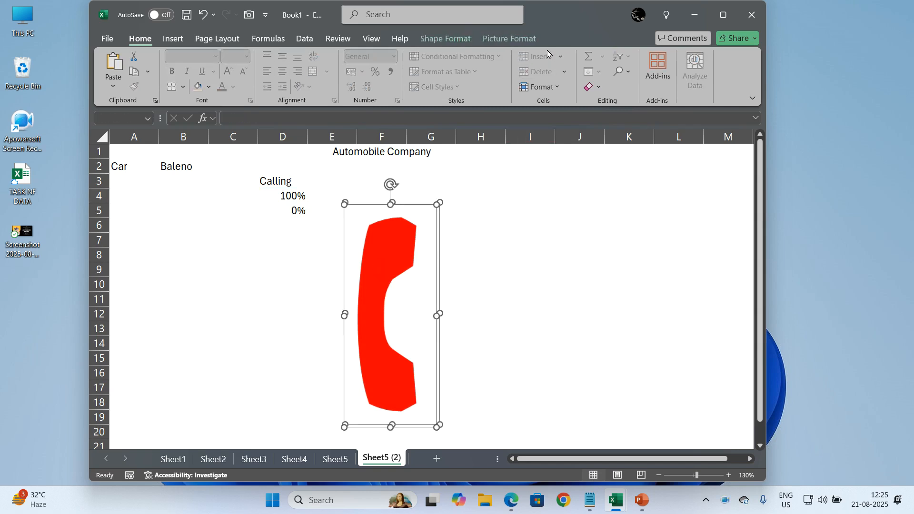
click(526, 42)
click(528, 71)
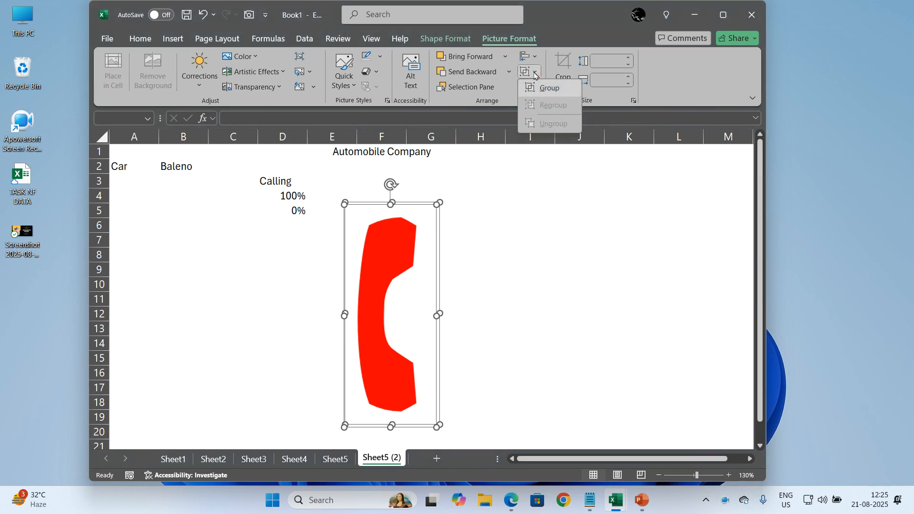
click(540, 87)
click(539, 251)
drag(400, 243, 525, 226)
click(669, 228)
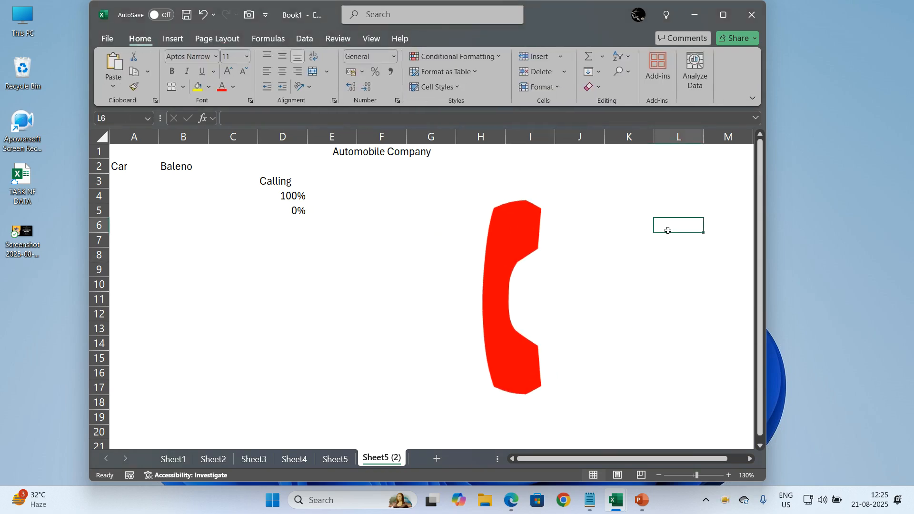
Step: Test the handset's fill by setting the Calling percentage in D4 to 10%, and finally to 50%
click(297, 196)
text(10)
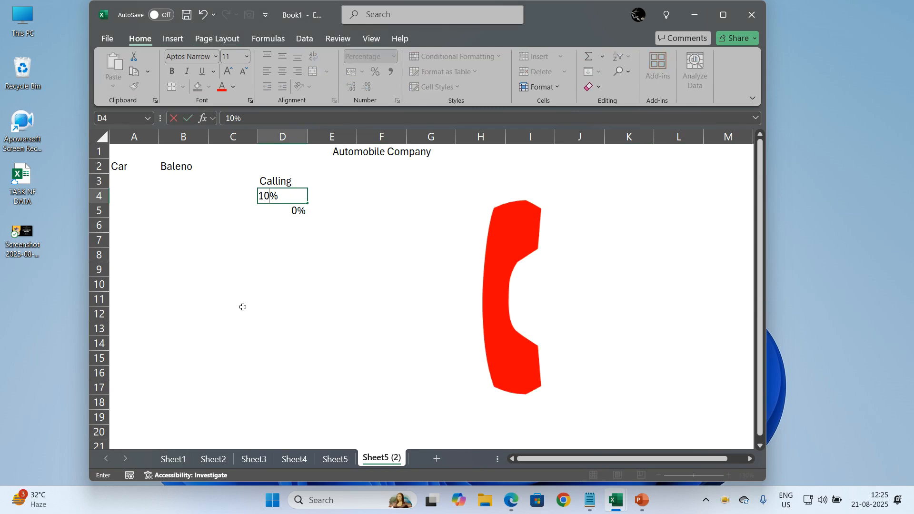
key(Return)
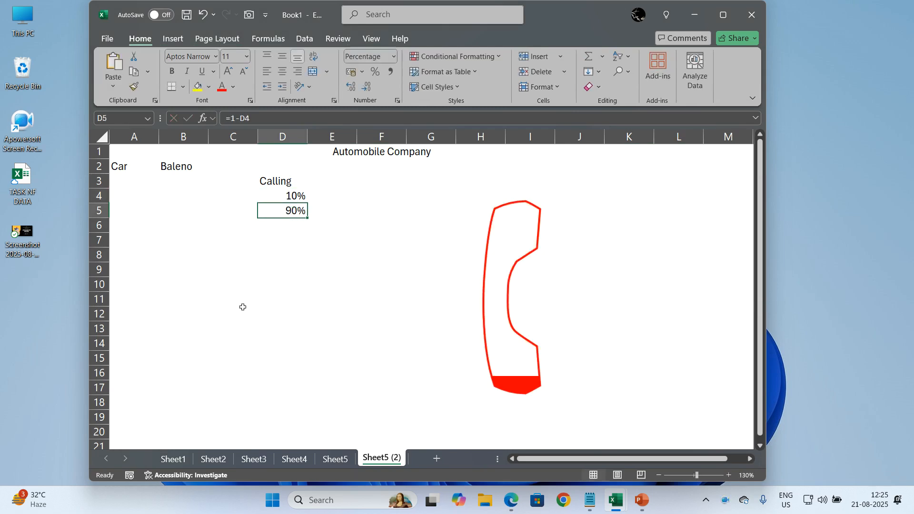
key(Up)
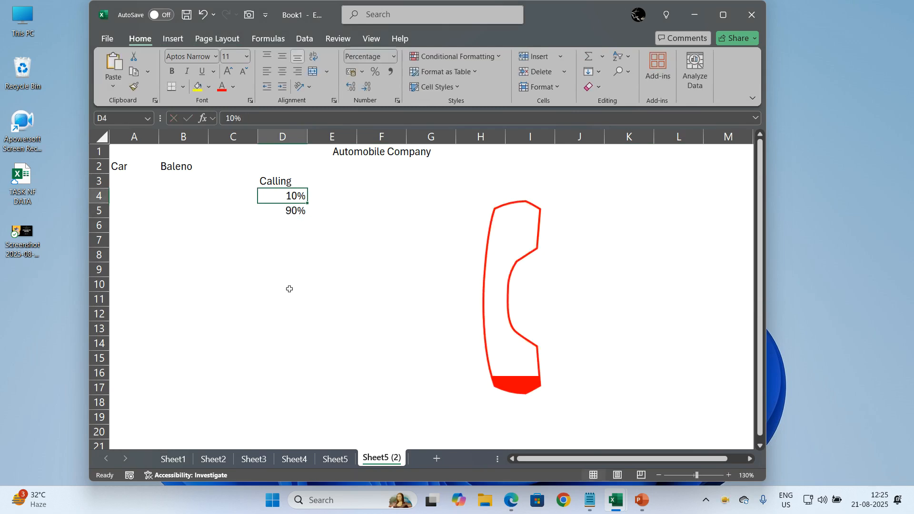
text(50)
key(Return)
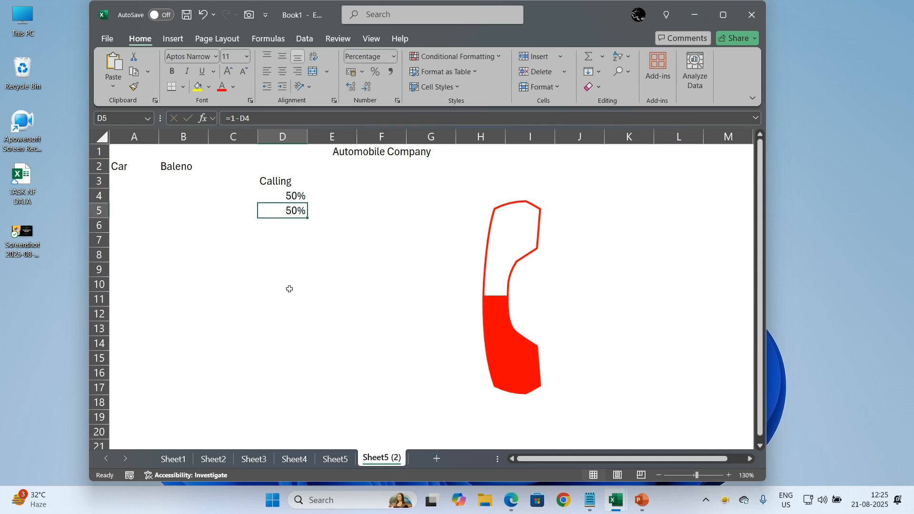